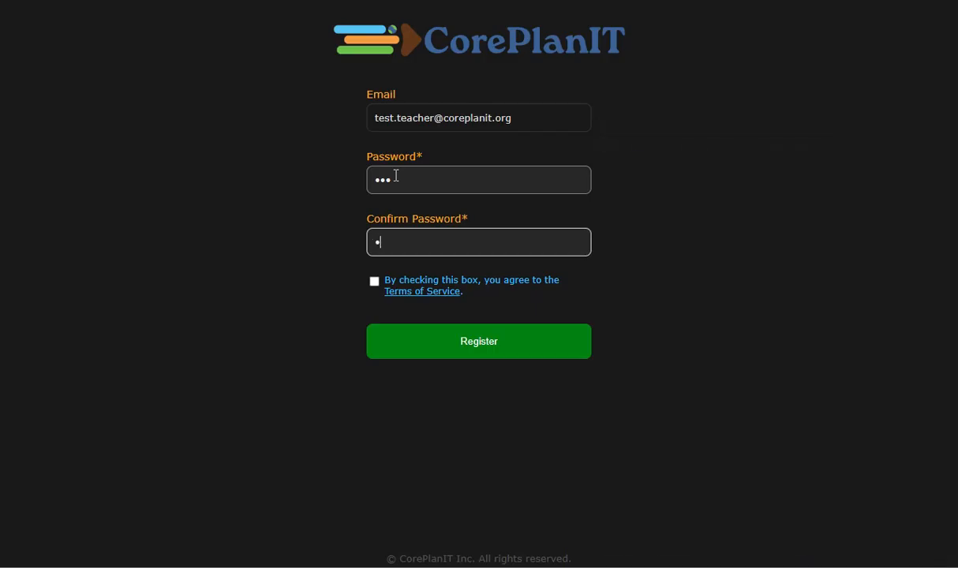
Try to register the account without agreeing to the Terms of Service
click(411, 285)
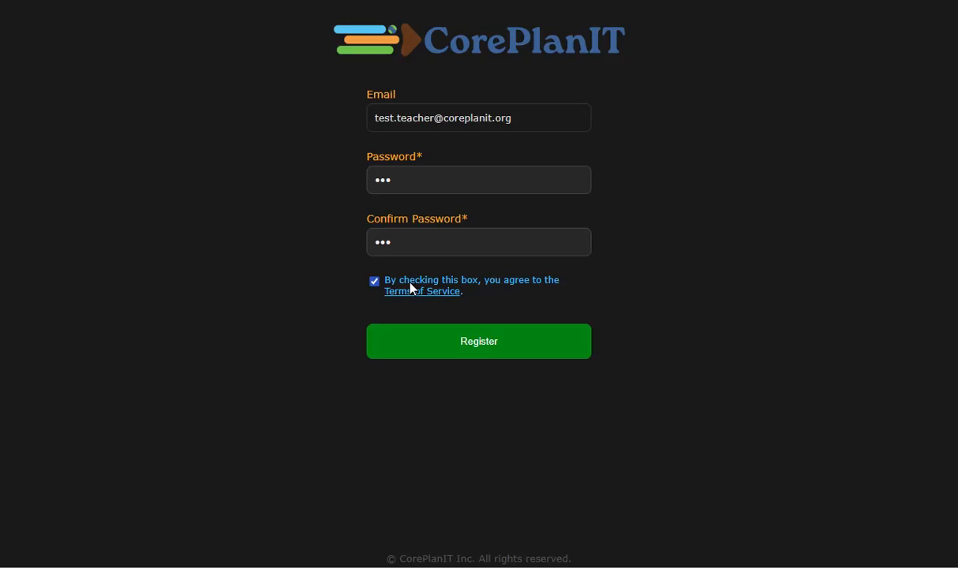
click(380, 284)
click(477, 347)
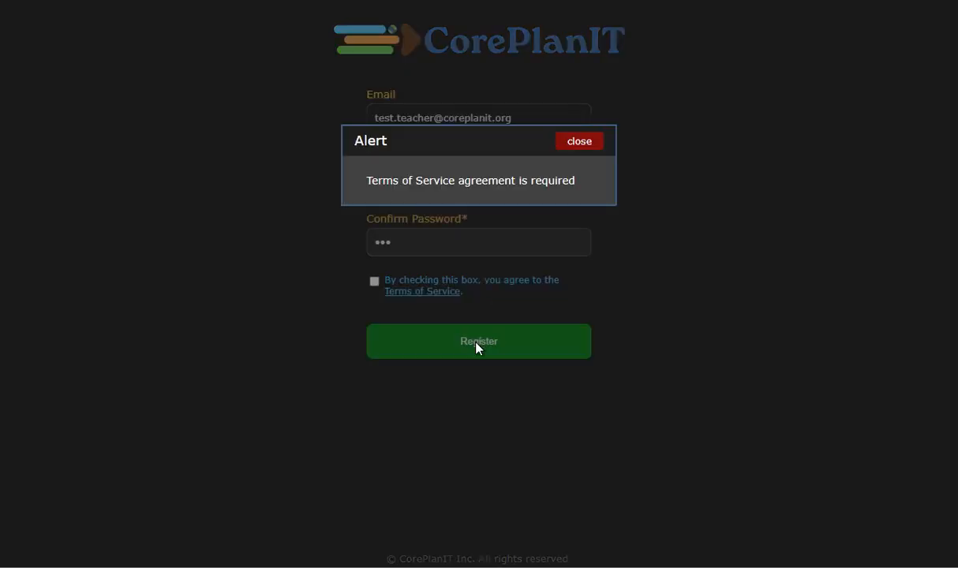
click(569, 147)
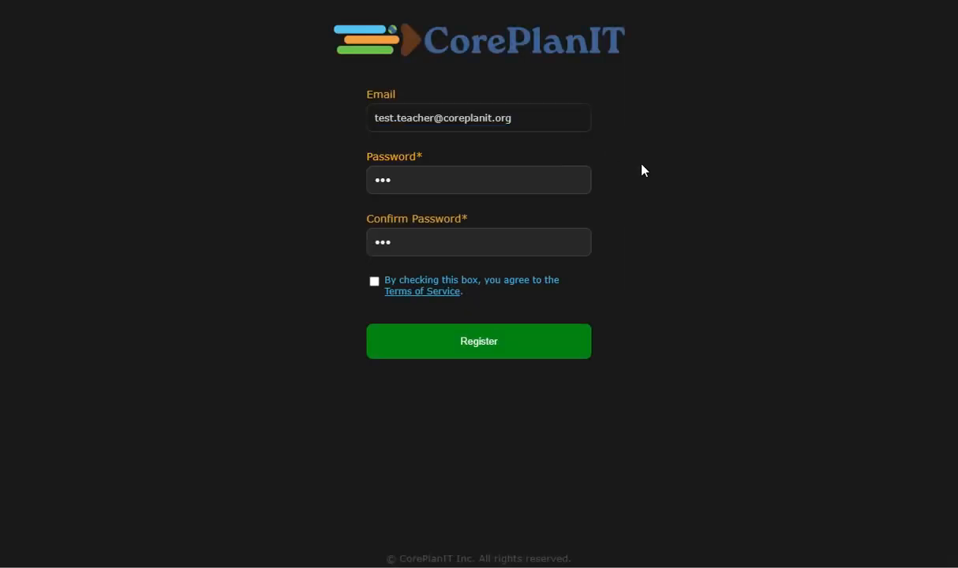
Agree to the Terms of Service, register the account and update its saved password in the browser
click(423, 284)
click(417, 351)
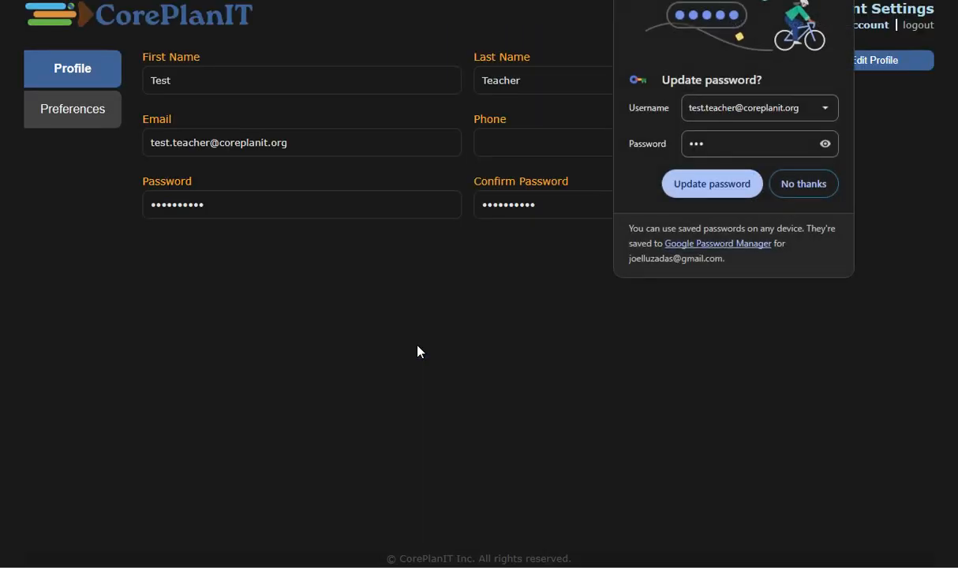
click(694, 190)
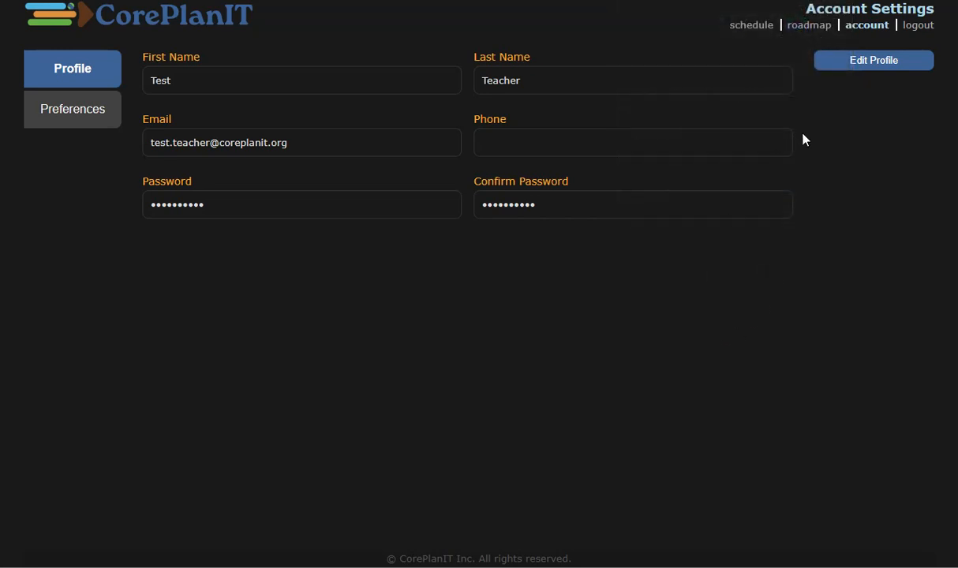
Open the profile for editing and look over its name, phone and password fields
click(849, 67)
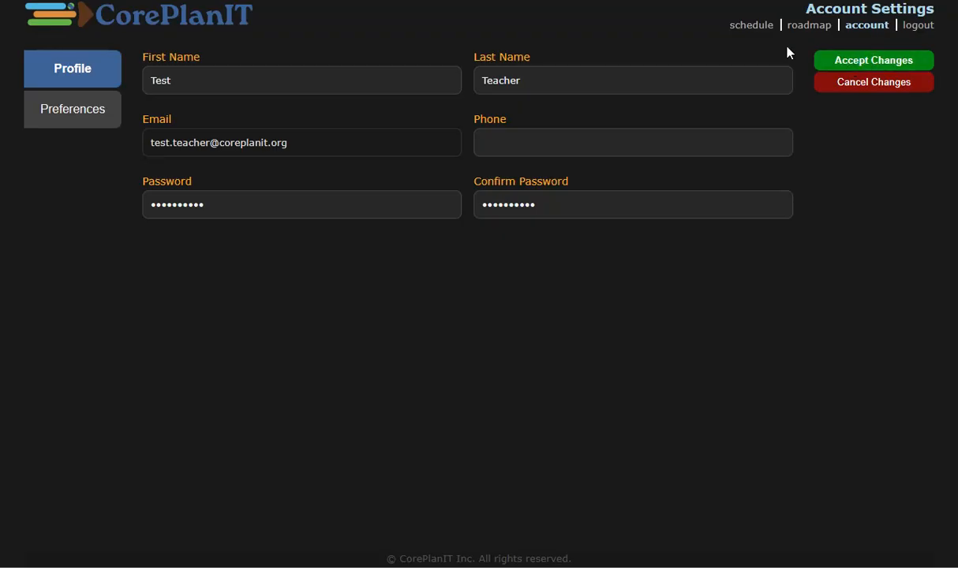
click(241, 77)
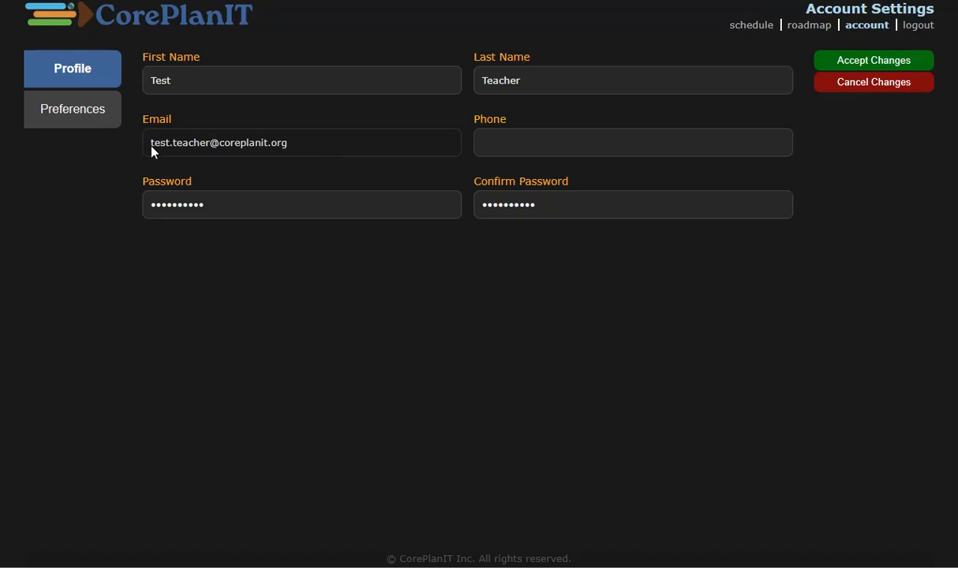
click(539, 151)
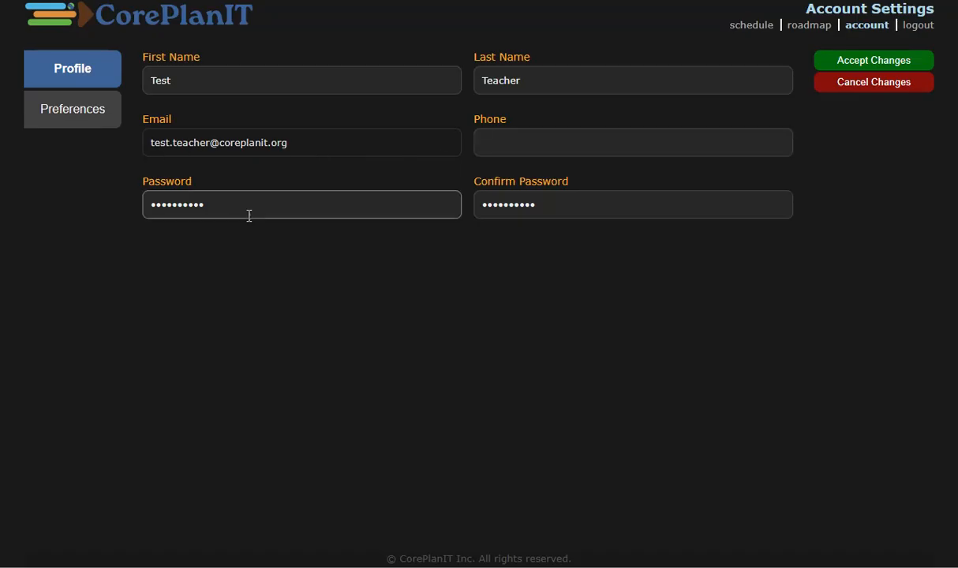
Switch the theme preference to Light Theme and back to Dark Theme, and return to the profile
click(46, 113)
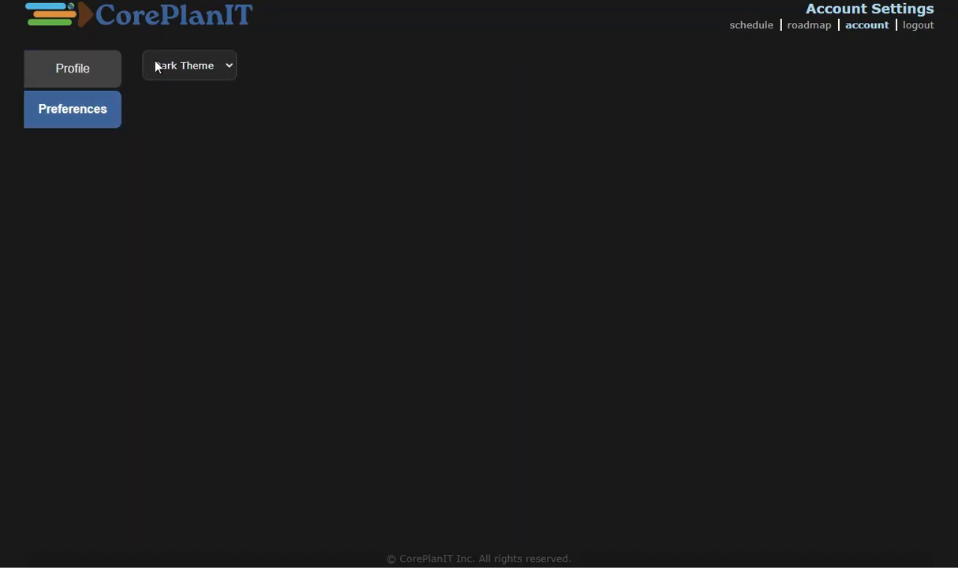
click(176, 68)
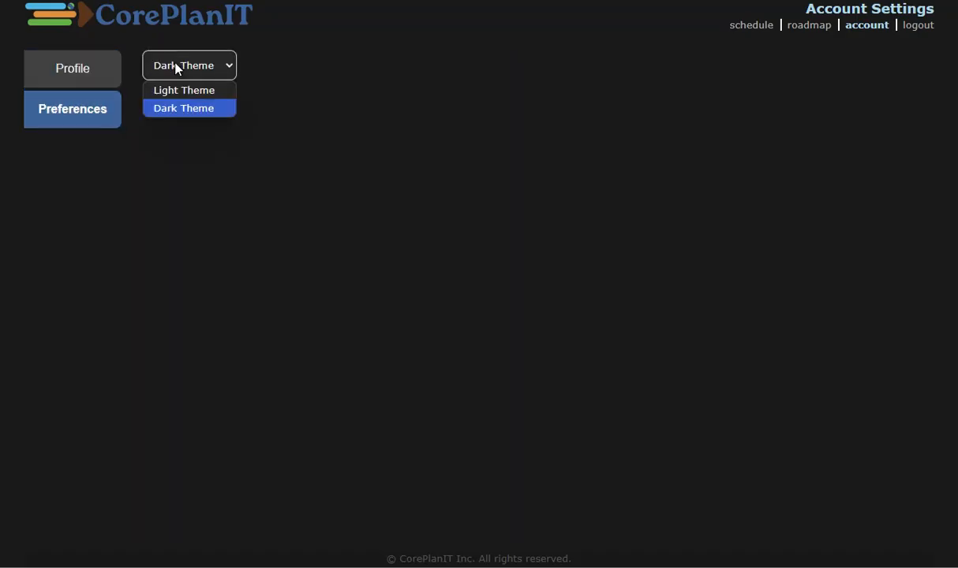
click(178, 90)
click(182, 63)
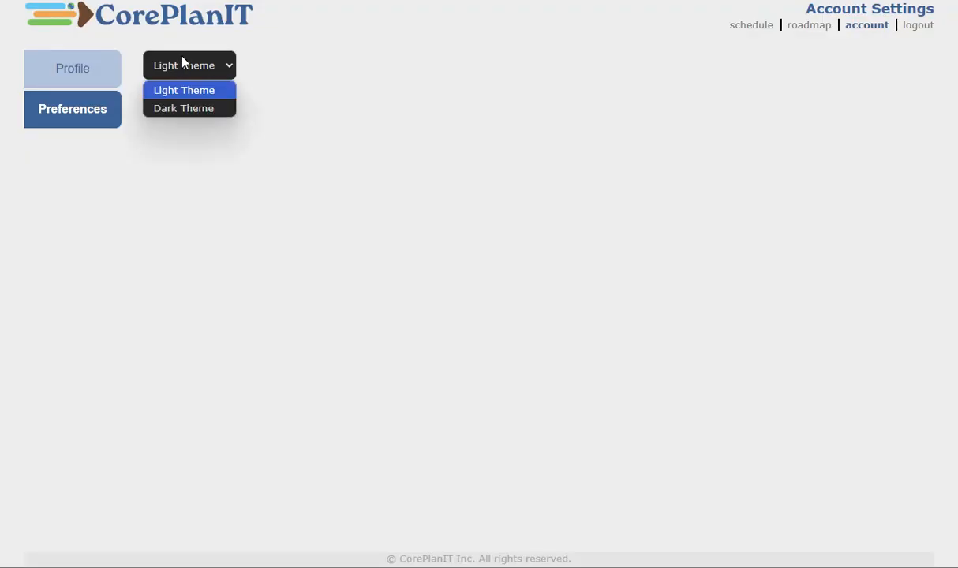
click(168, 115)
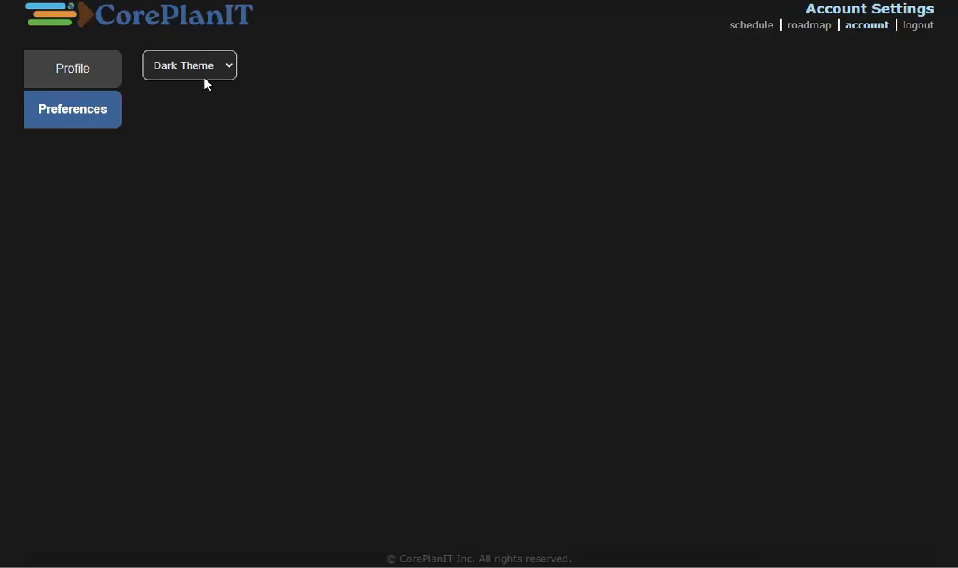
click(76, 68)
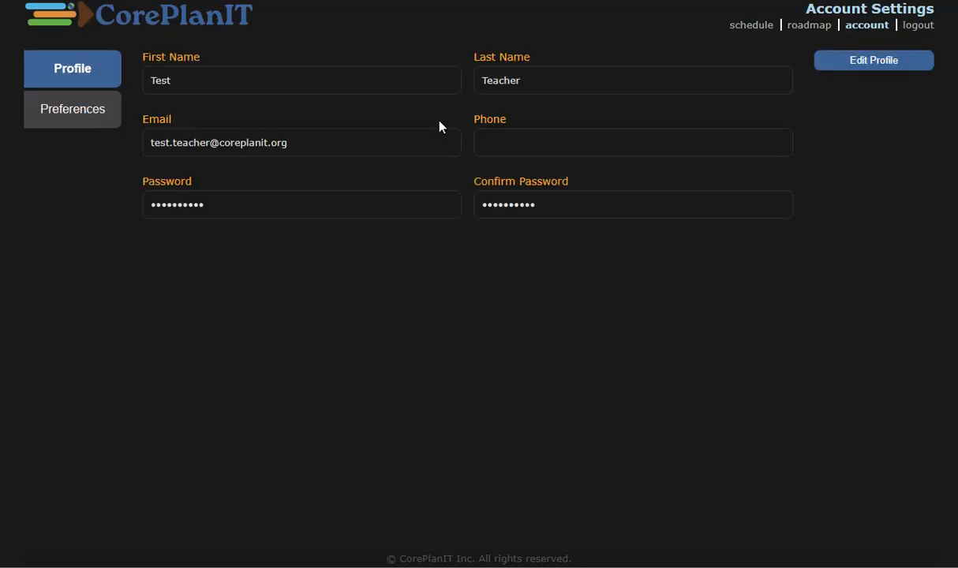
Open the course schedule and view Week 22 (Jan 6, 2025), followed by Week 40 (May 12, 2025)
click(750, 28)
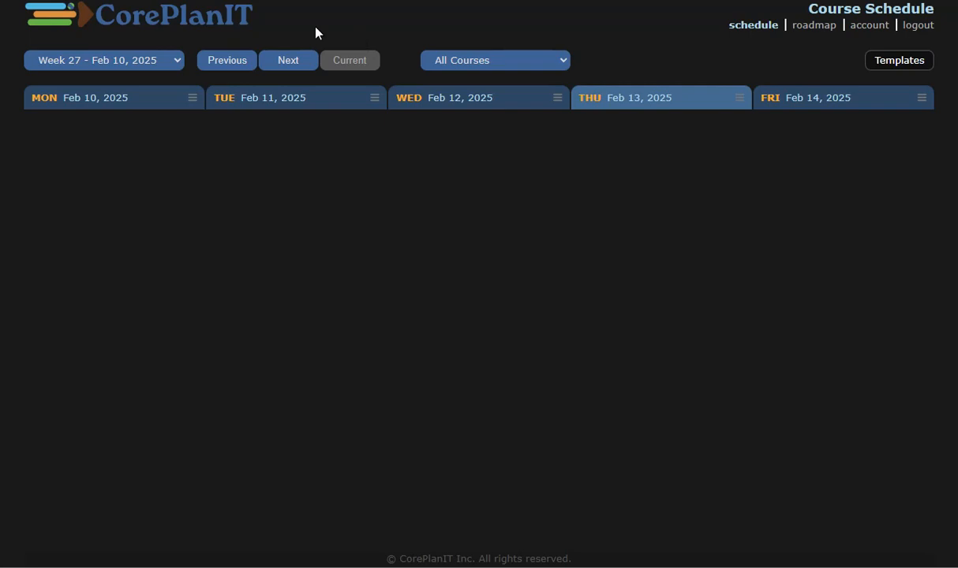
click(71, 61)
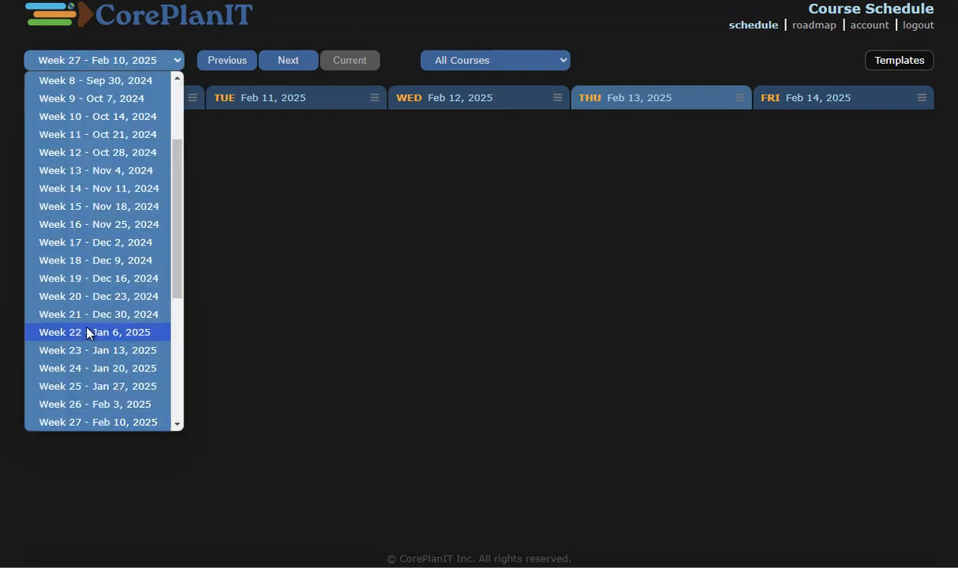
click(82, 313)
click(87, 62)
scroll(71, 300, down, 5)
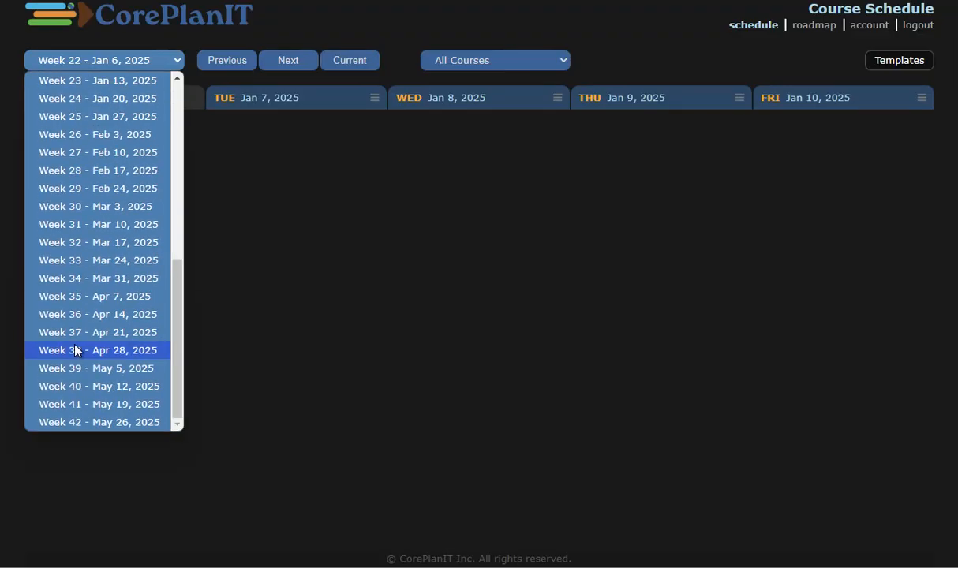
click(57, 394)
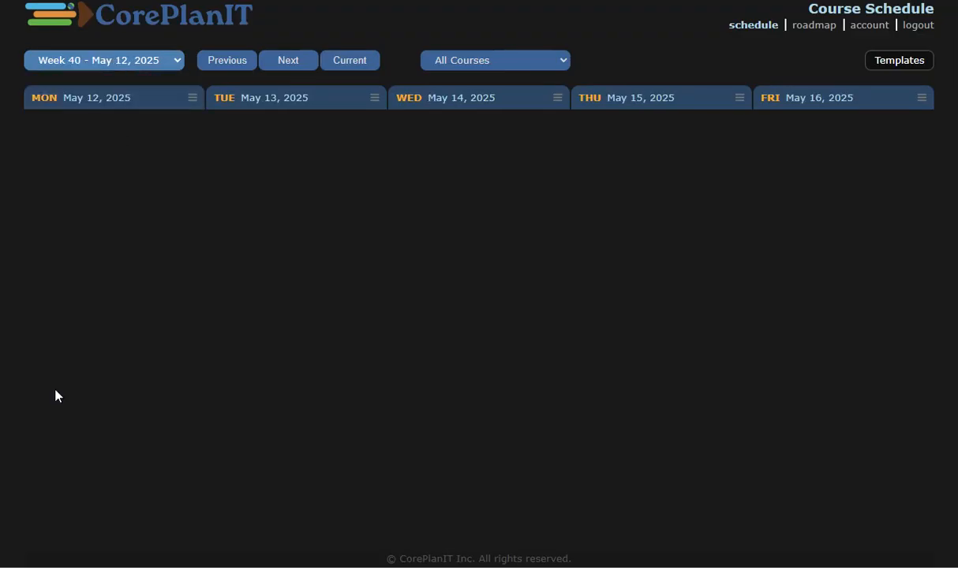
Go back one week in the schedule, forward one week, and return to the current week
click(221, 62)
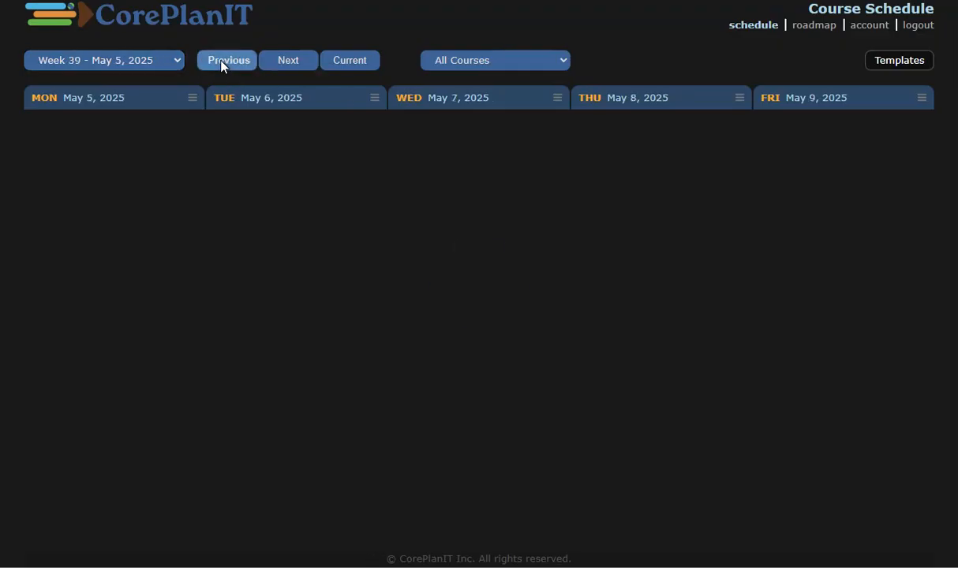
click(289, 62)
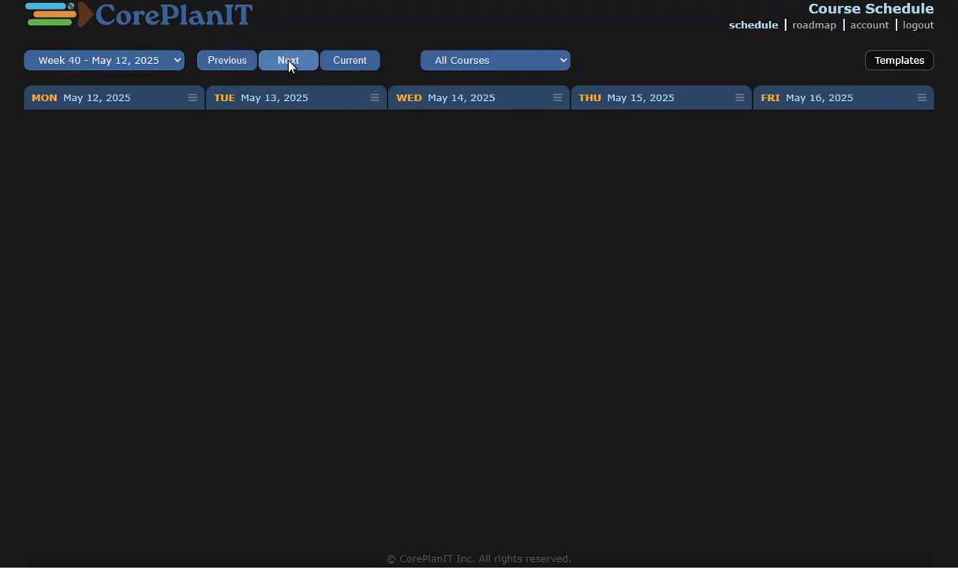
click(355, 61)
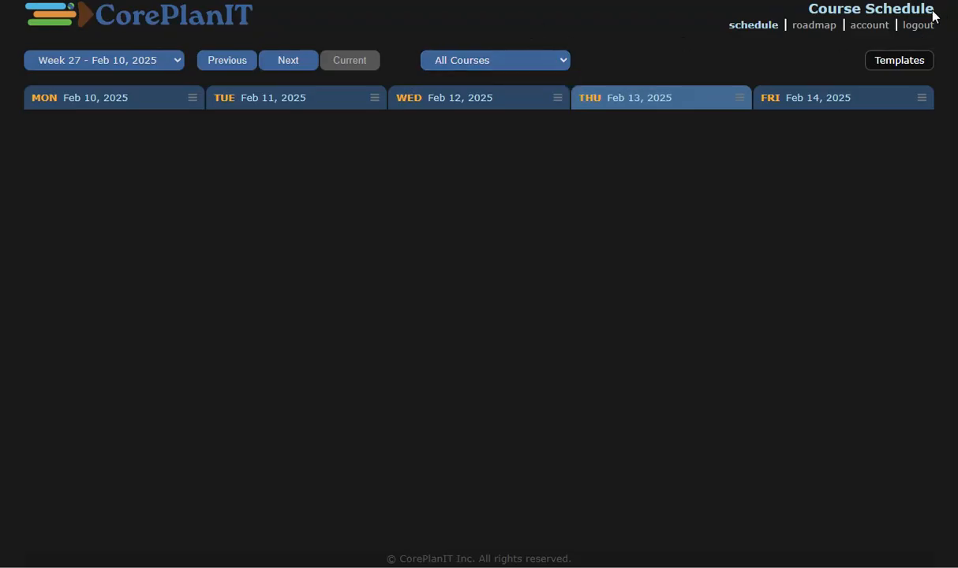
View the lesson schedule for Grade 4 English only, and return the schedule to All Courses
drag(941, 15, 801, 17)
click(498, 63)
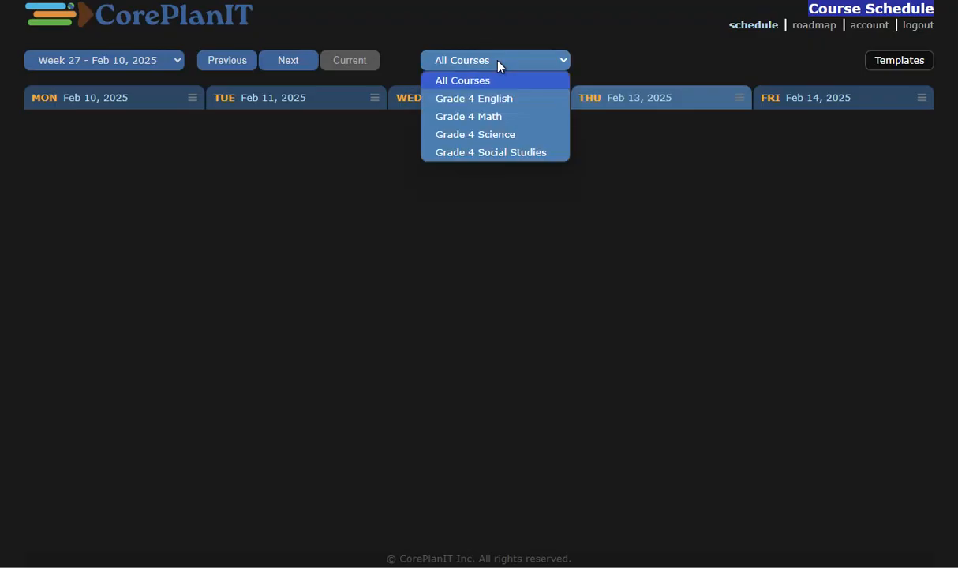
click(476, 99)
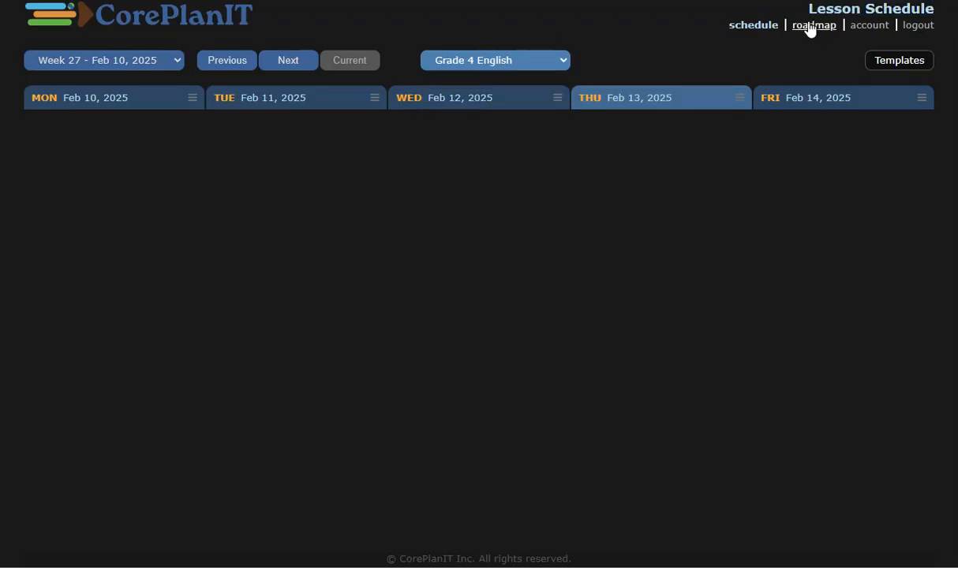
drag(809, 10, 937, 12)
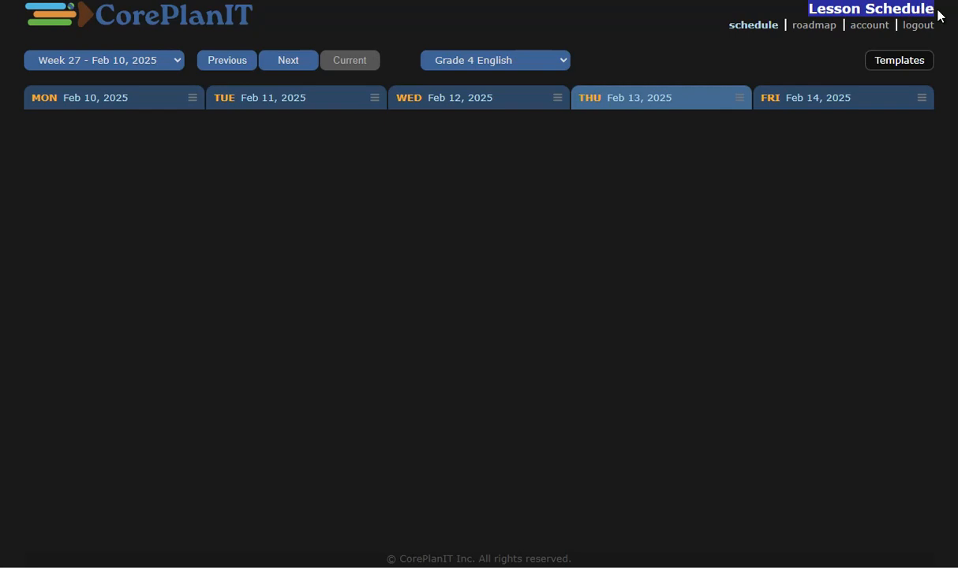
click(558, 24)
click(539, 63)
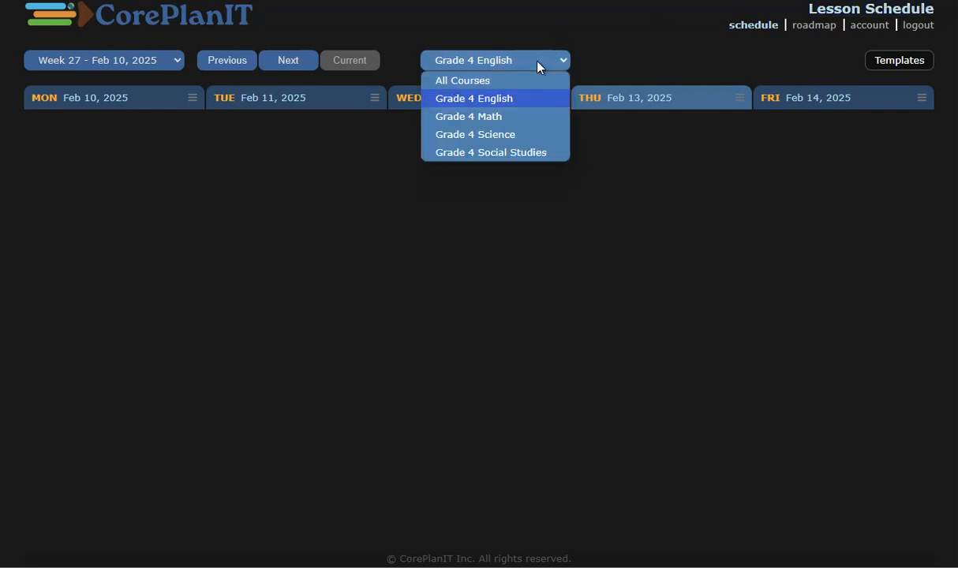
click(512, 82)
Look at the template options available for the course schedule
click(903, 62)
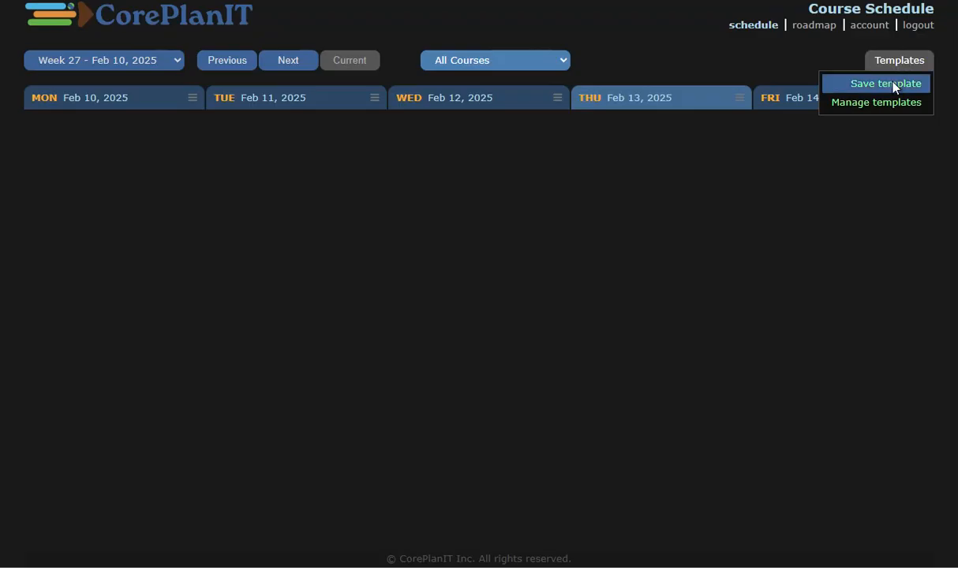
click(888, 63)
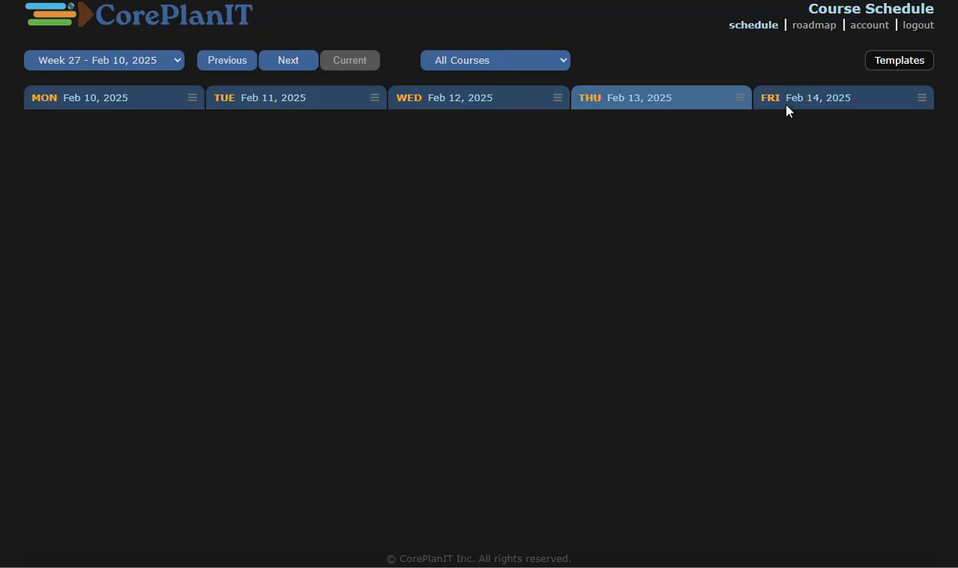
Add lessons for all four Grade 4 courses (English, Math, Science, Social Studies) to Monday, Feb 10, 2025
mouse_move(190, 97)
mouse_move(555, 101)
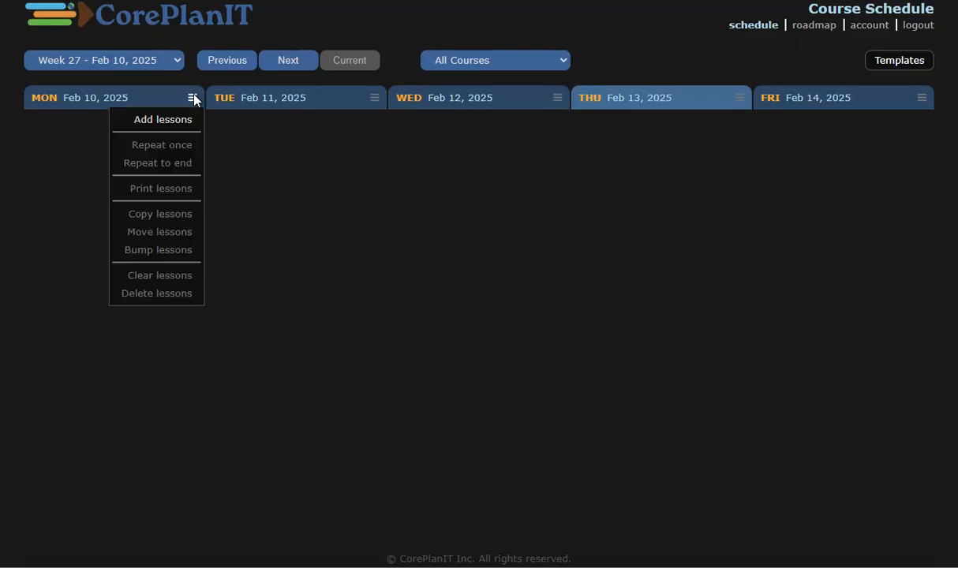
click(186, 122)
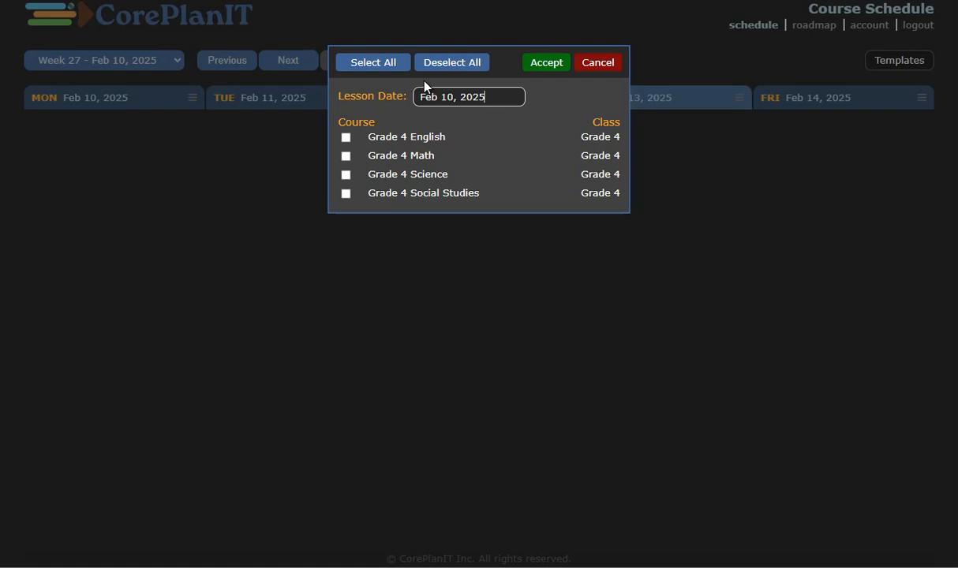
click(395, 140)
click(393, 161)
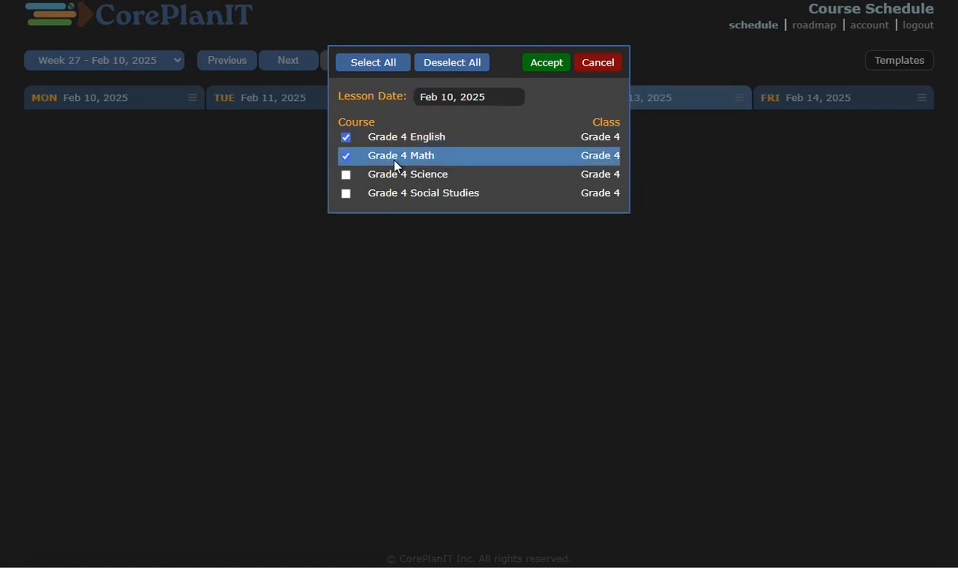
click(368, 65)
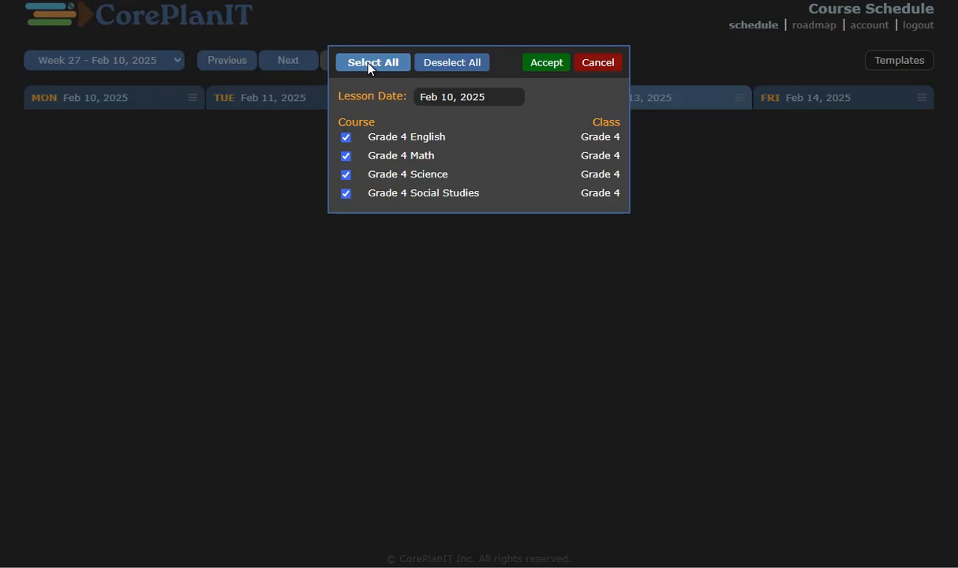
click(555, 66)
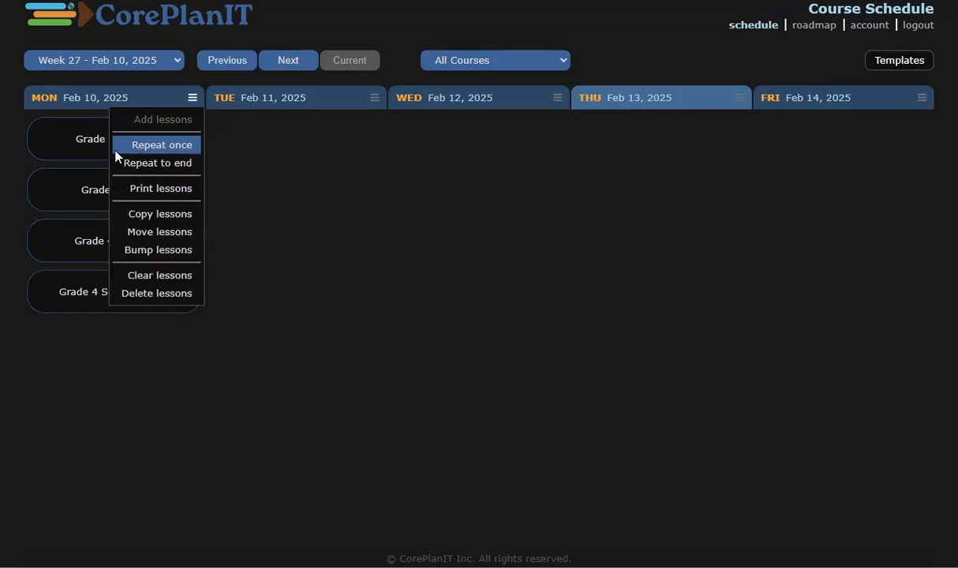
Reorder Monday's lessons to Grade 4 Math, Grade 4 English, Grade 4 Social Studies, Grade 4 Science
drag(75, 150, 69, 189)
drag(92, 276, 94, 251)
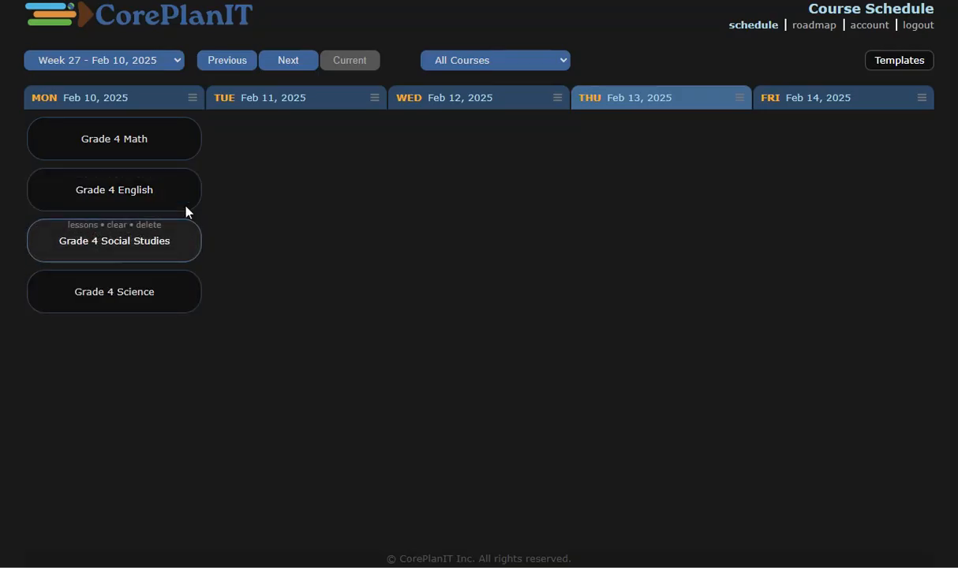
Repeat Monday's lessons once onto Tuesday, and repeat them through to the end of the schedule
mouse_move(190, 98)
click(169, 149)
drag(339, 144, 290, 299)
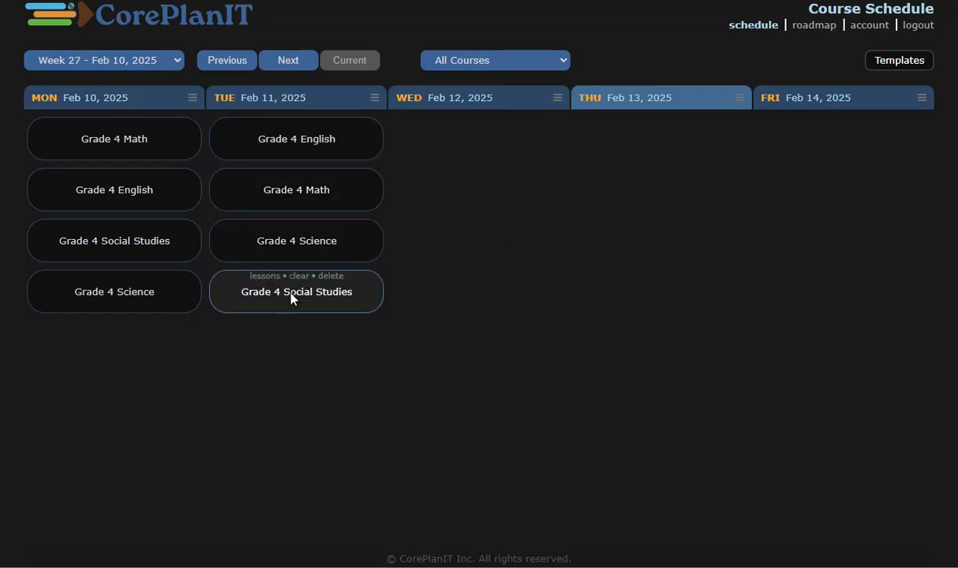
mouse_move(192, 98)
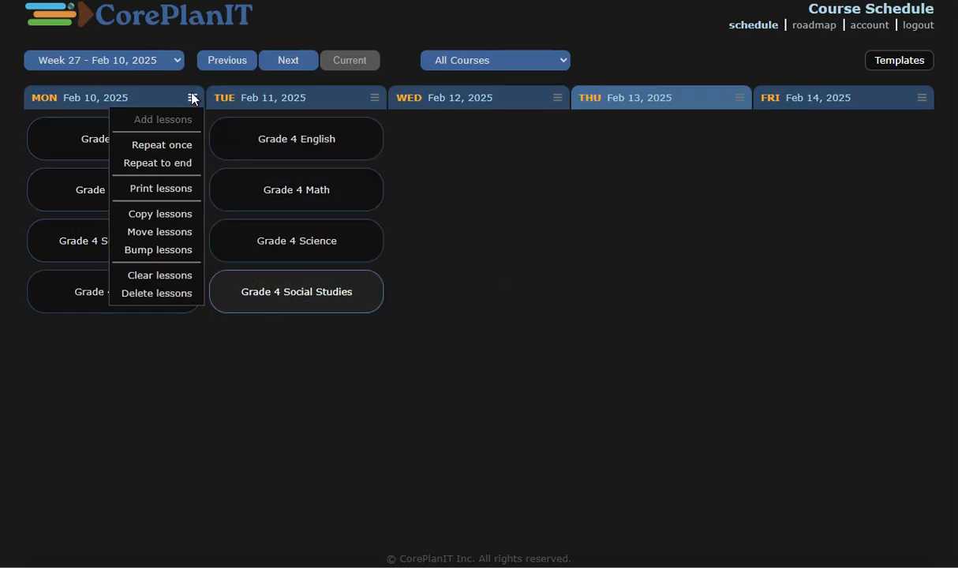
click(179, 165)
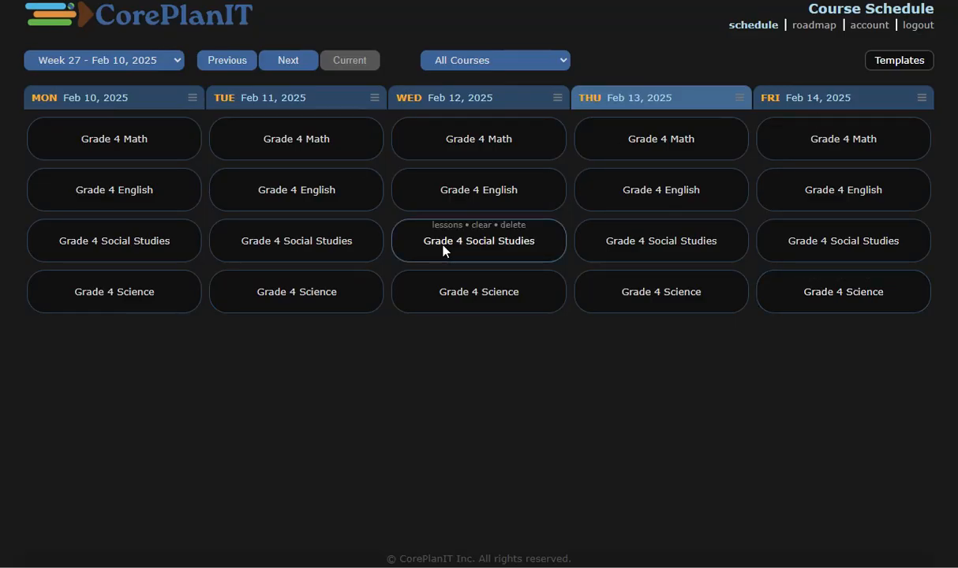
Save the week of Feb 10, 2025 as a schedule template named Week A
mouse_move(888, 61)
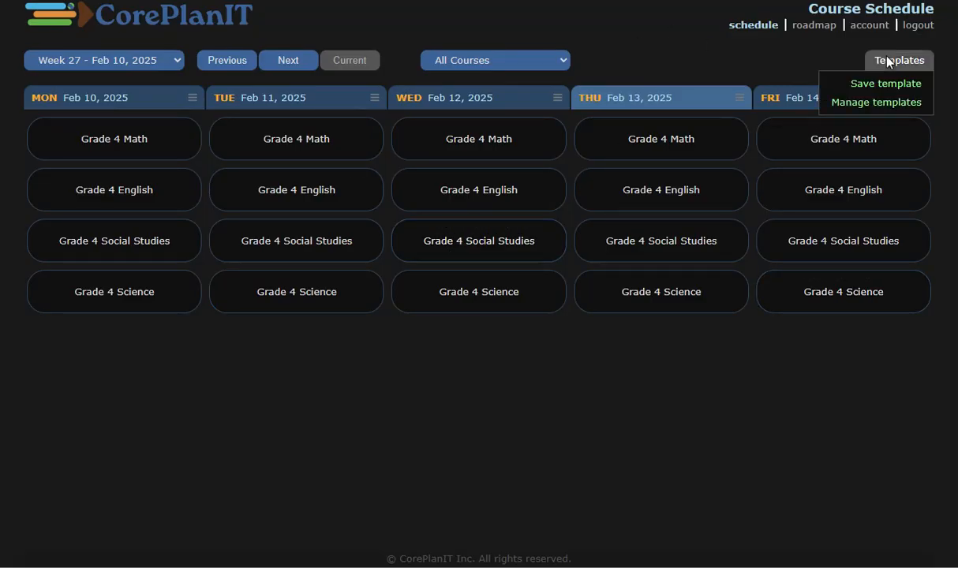
click(881, 82)
text(Week A)
key(Return)
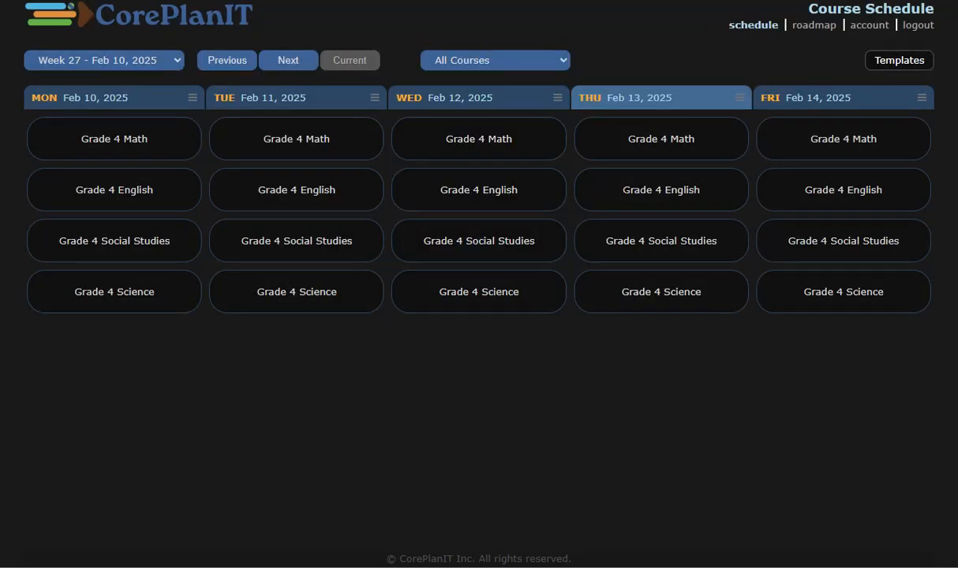
Apply the Week A template to the week of Feb 17, 2025
click(289, 61)
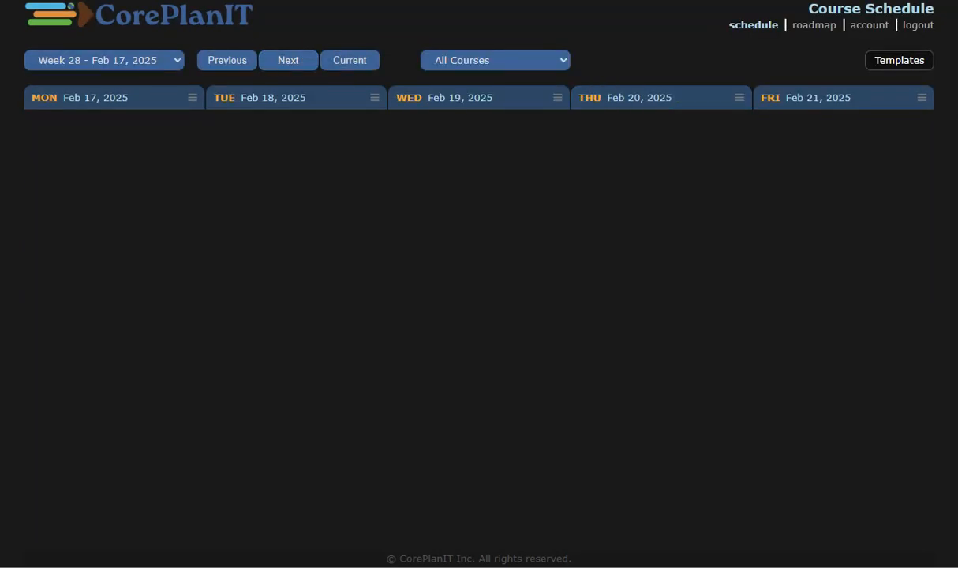
mouse_move(896, 70)
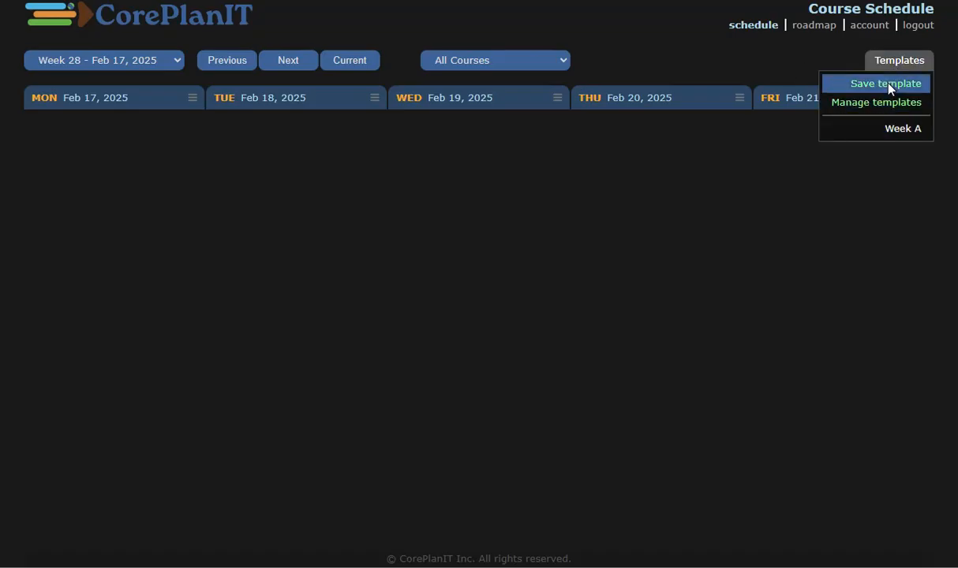
click(892, 129)
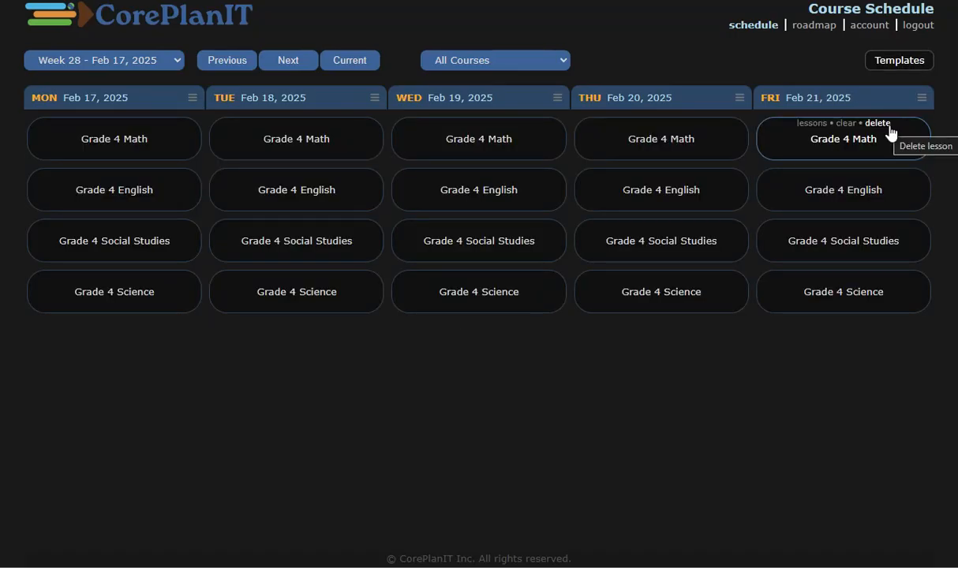
Reorder Monday, Feb 17's lessons to Grade 4 English, Math, Science, Social Studies, and repeat them to the end
drag(128, 139, 128, 182)
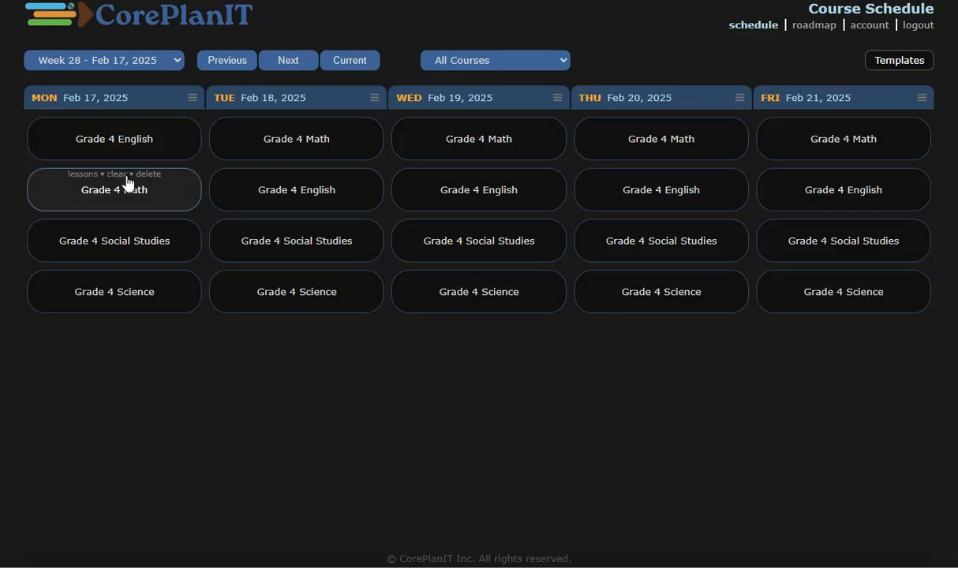
drag(128, 241, 133, 298)
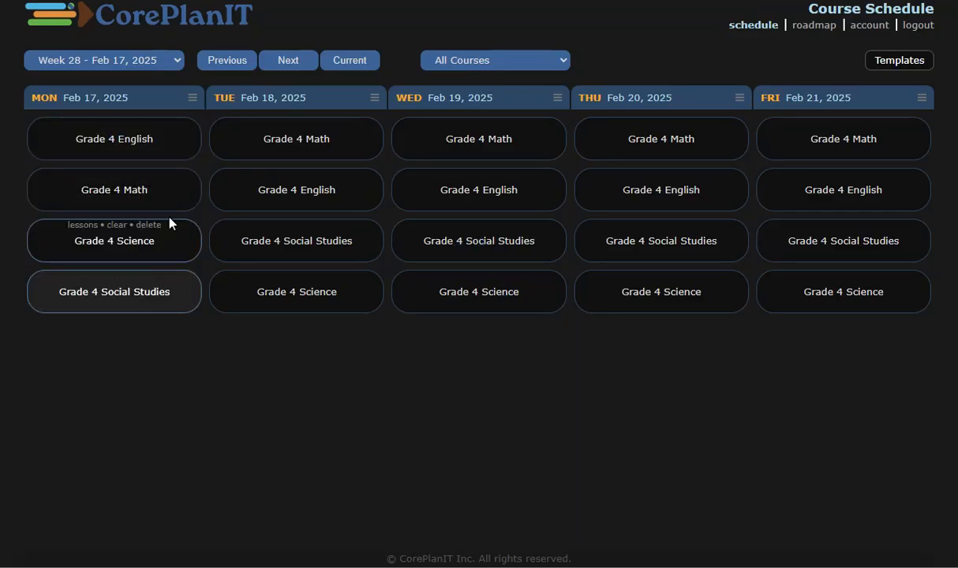
click(192, 96)
click(169, 161)
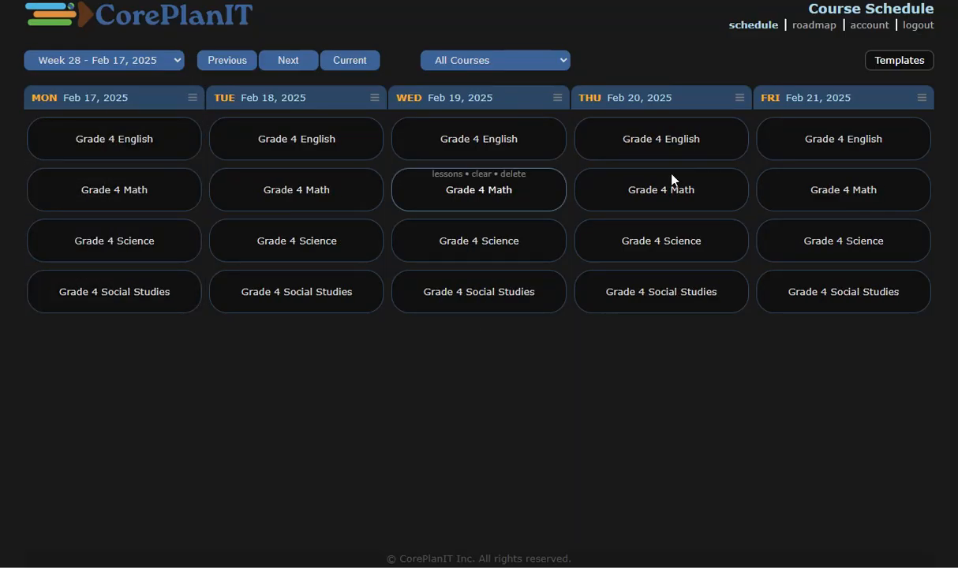
Save the week of Feb 17, 2025 as a new template named Week B
click(899, 60)
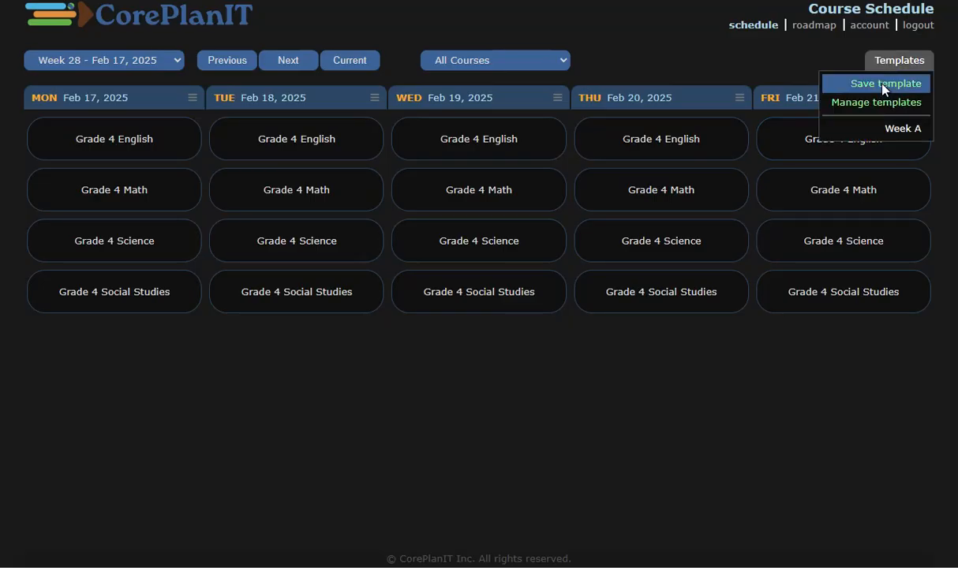
click(883, 85)
text(Week B)
key(Return)
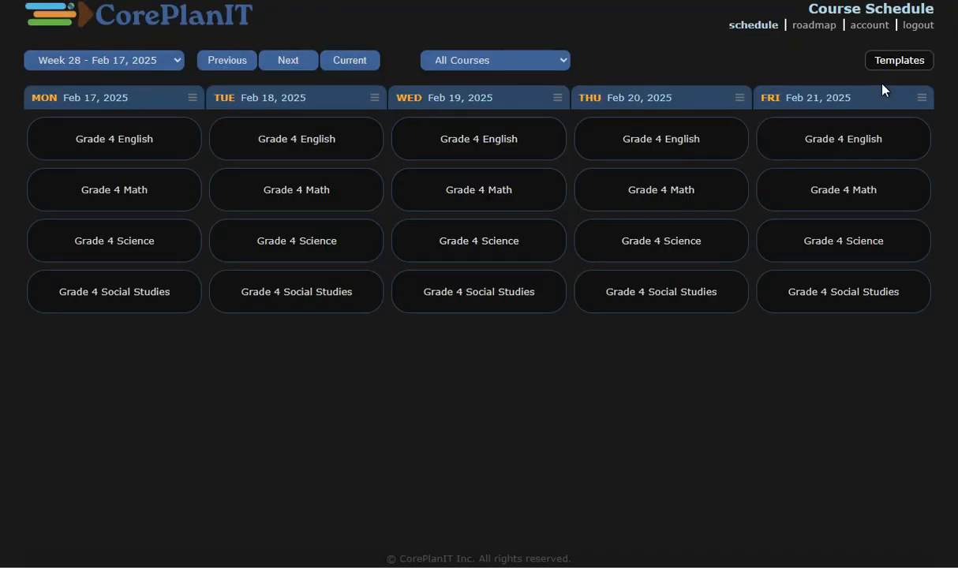
Try to bump the lessons on Friday, Feb 21, 2025 to the target date Feb 25, 2025
click(921, 97)
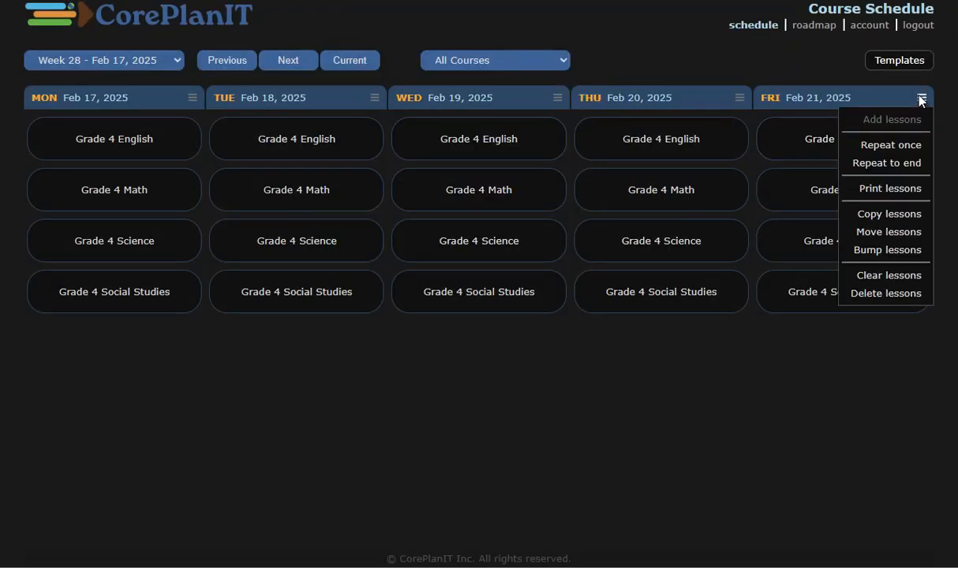
click(900, 252)
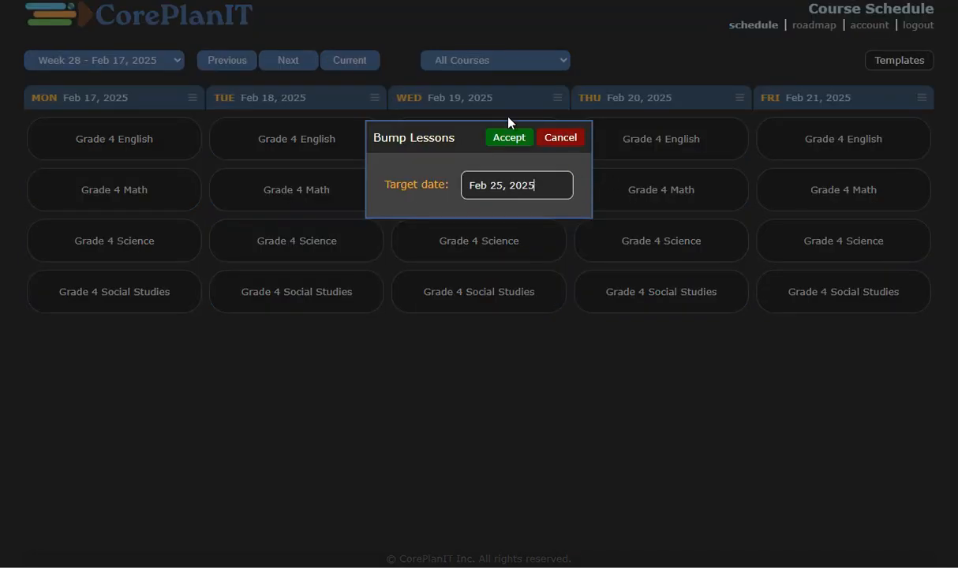
click(508, 139)
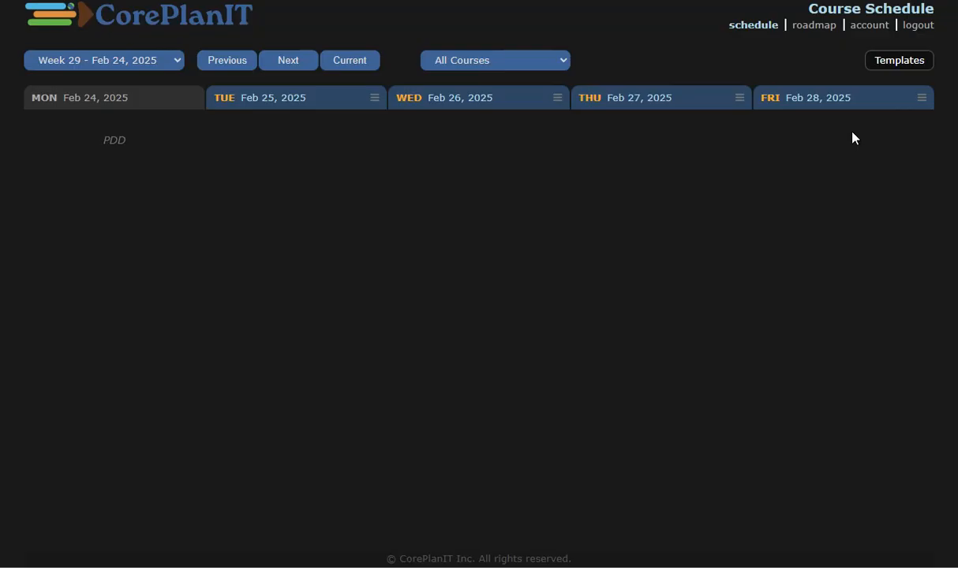
Delete all lessons on Friday, Feb 21, 2025
click(218, 52)
click(922, 97)
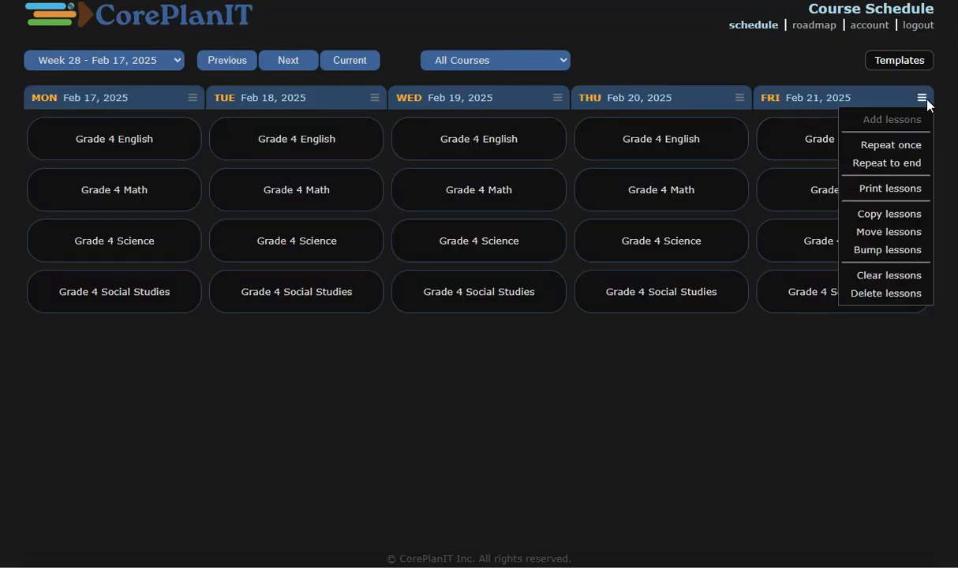
click(842, 291)
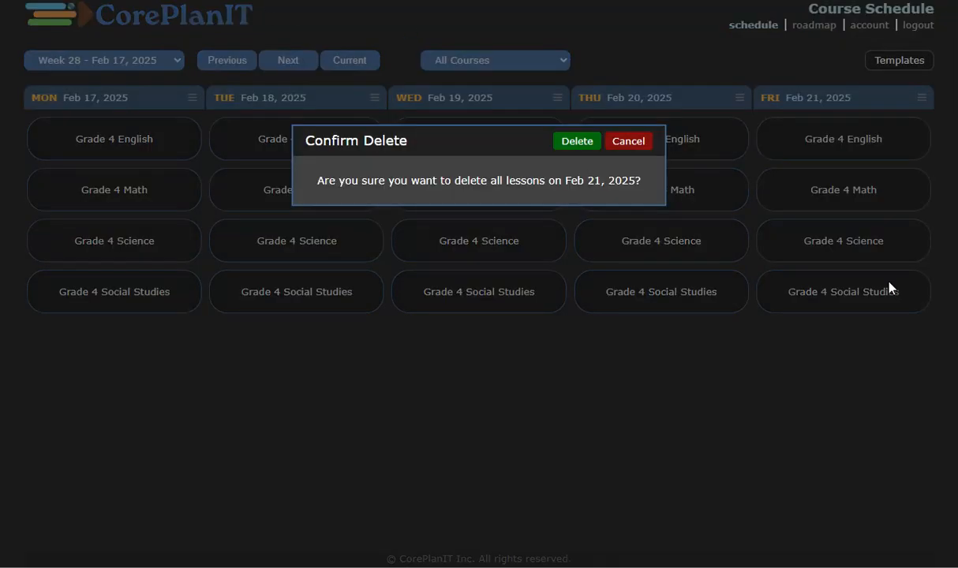
click(578, 142)
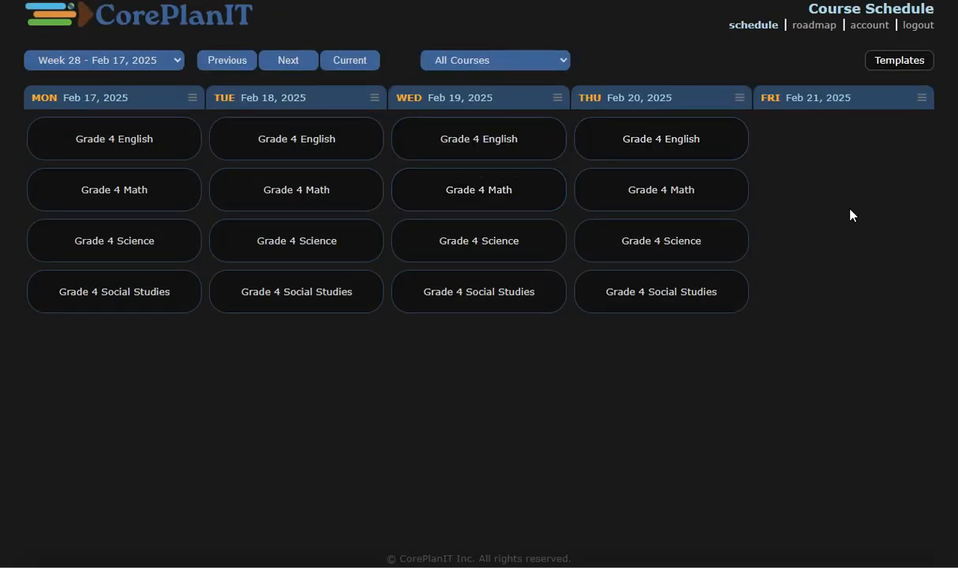
Overwrite the existing Week B template with the current Monday-to-Thursday lesson layout, and view the template list
click(899, 62)
click(871, 85)
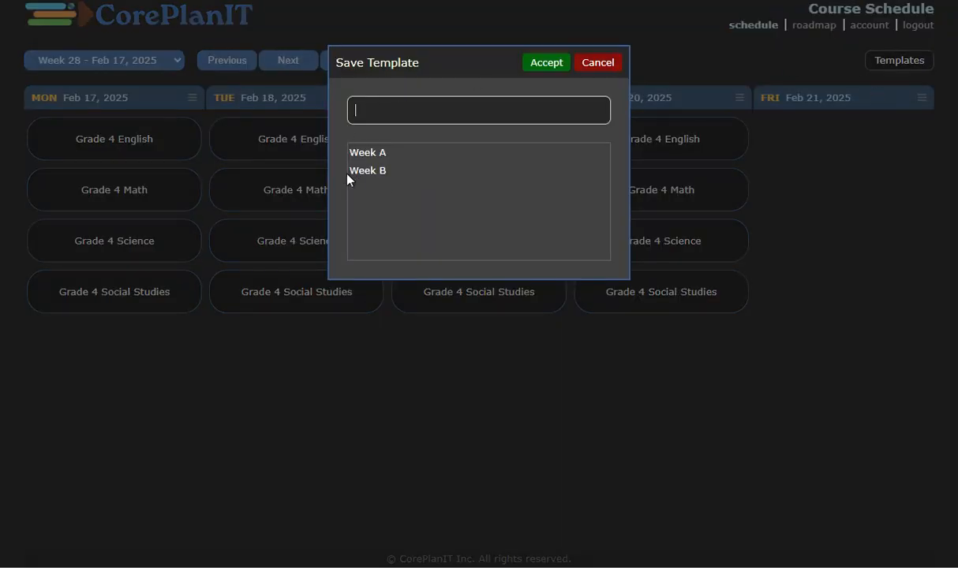
double_click(378, 171)
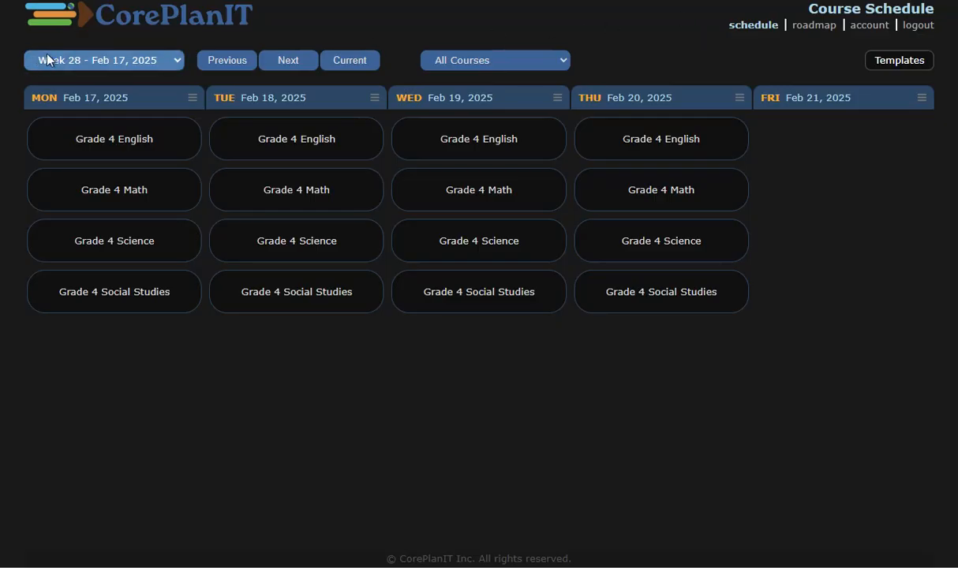
click(889, 67)
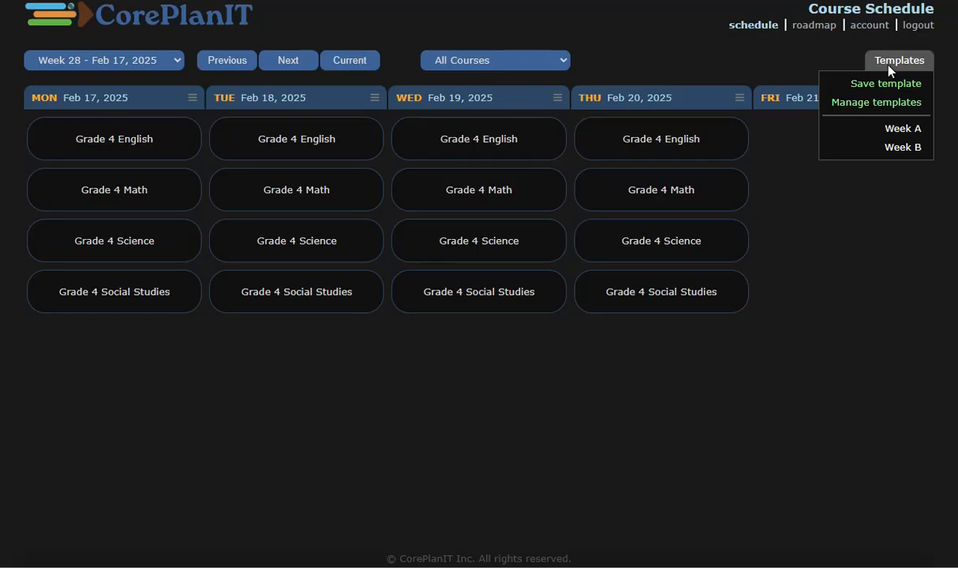
Apply the Week A template to the week of Feb 24, 2025
click(286, 62)
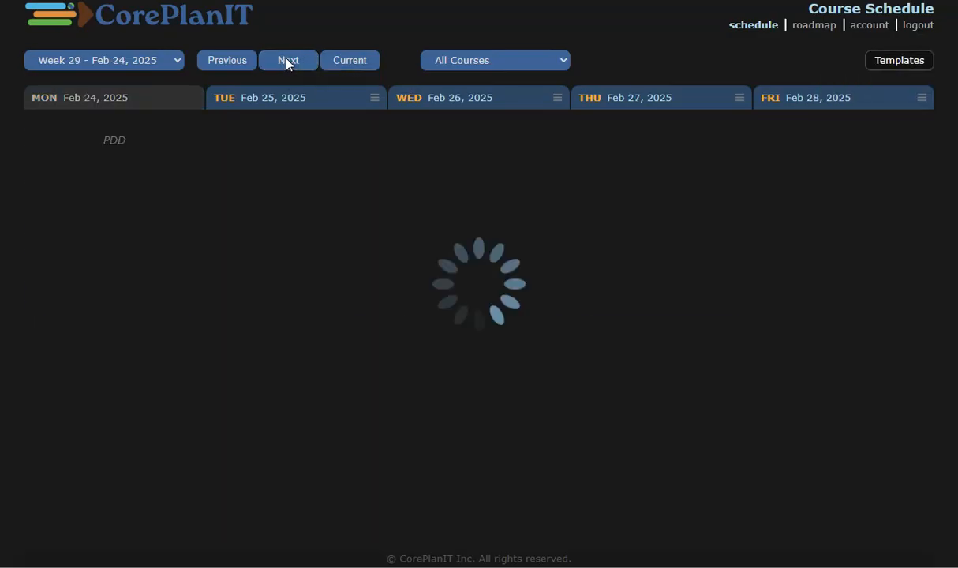
click(899, 61)
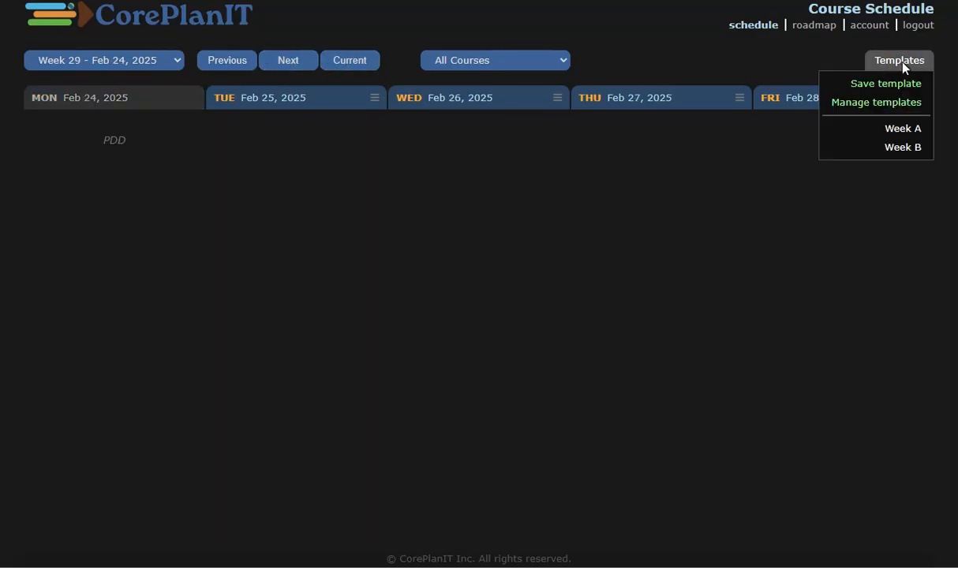
click(902, 128)
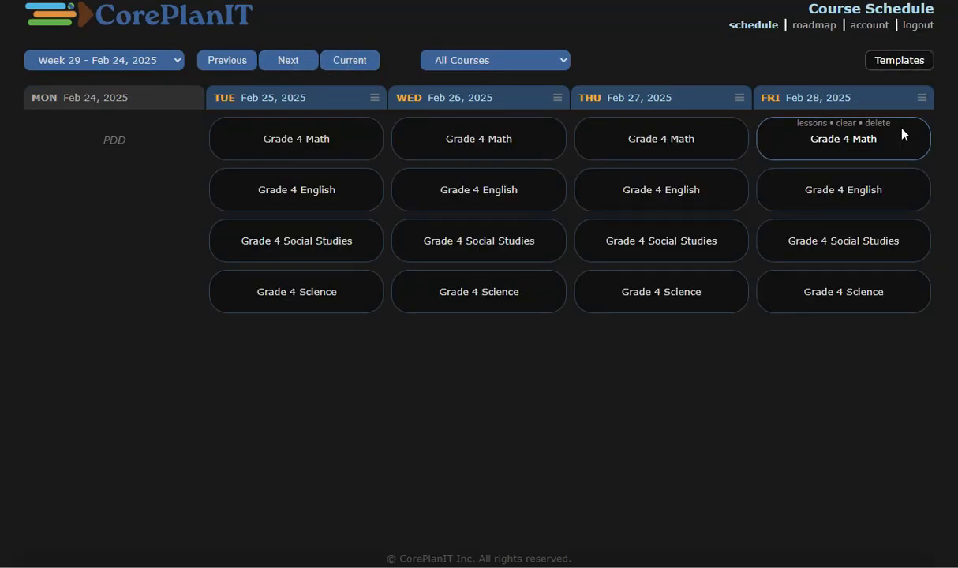
Apply the Week B template to the week of Mar 3, 2025
click(293, 60)
click(222, 62)
click(288, 61)
click(891, 60)
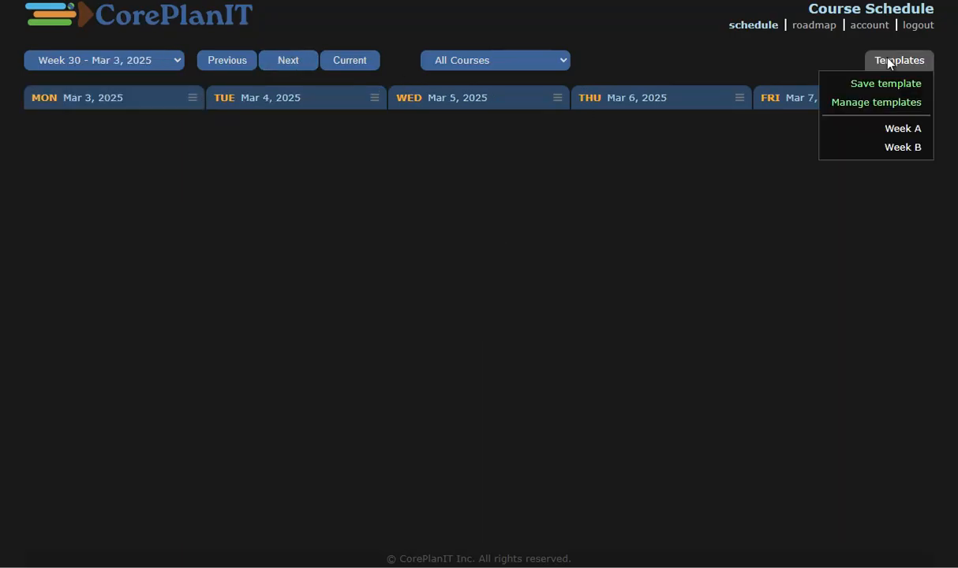
click(912, 148)
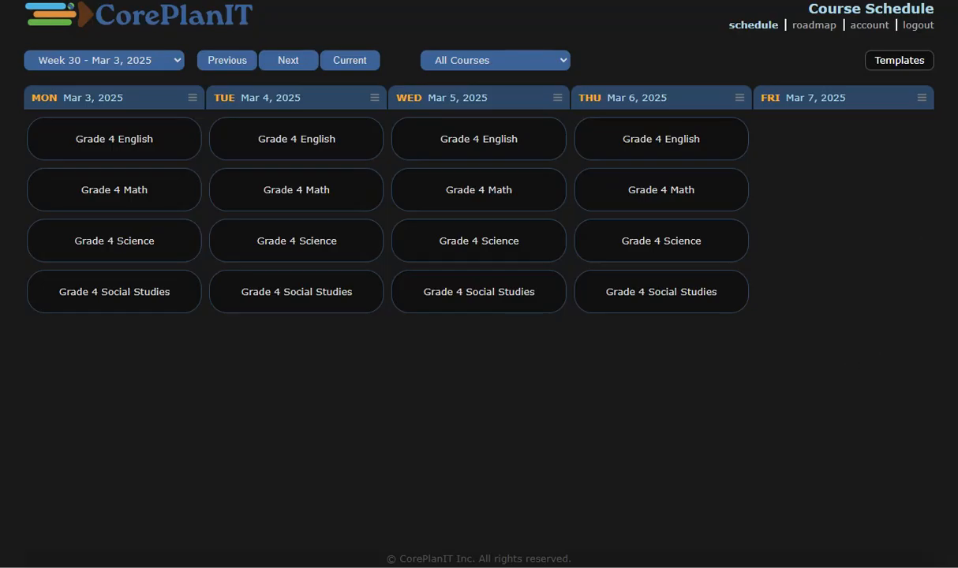
Return to the current week and open the details of the Grade 4 Math lesson on Monday, Feb 10, 2025
click(354, 61)
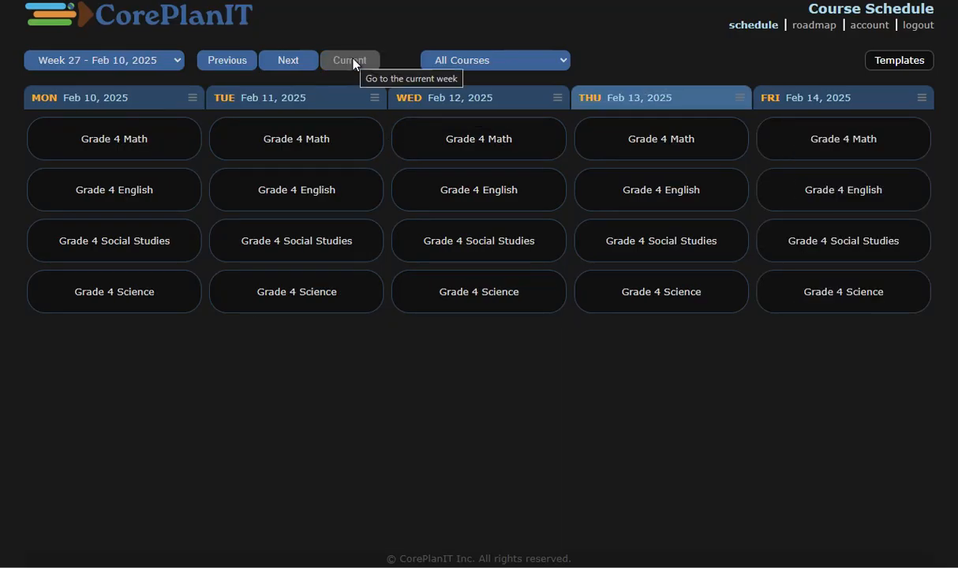
mouse_move(107, 128)
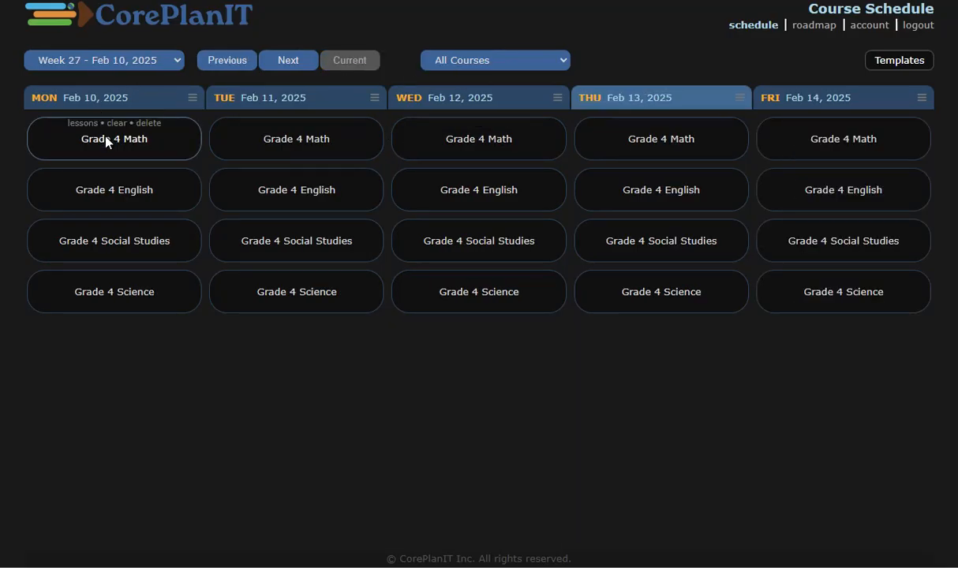
click(105, 139)
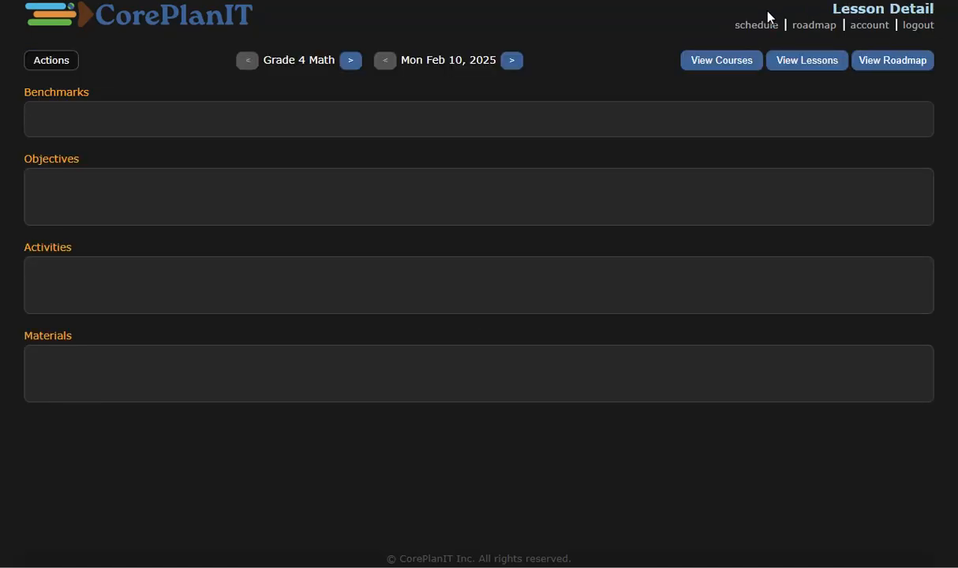
drag(944, 13, 833, 11)
click(466, 16)
click(65, 69)
drag(269, 56, 329, 61)
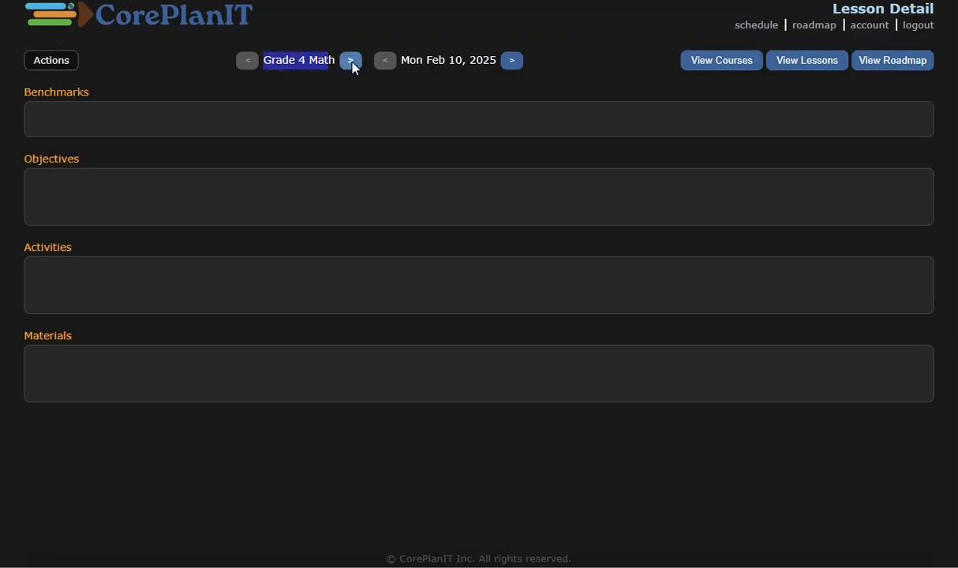
Browse the lesson details forward by course and by date, returning to Grade 4 Math on Monday, Feb 10, 2025
click(353, 68)
click(359, 62)
click(227, 61)
click(239, 61)
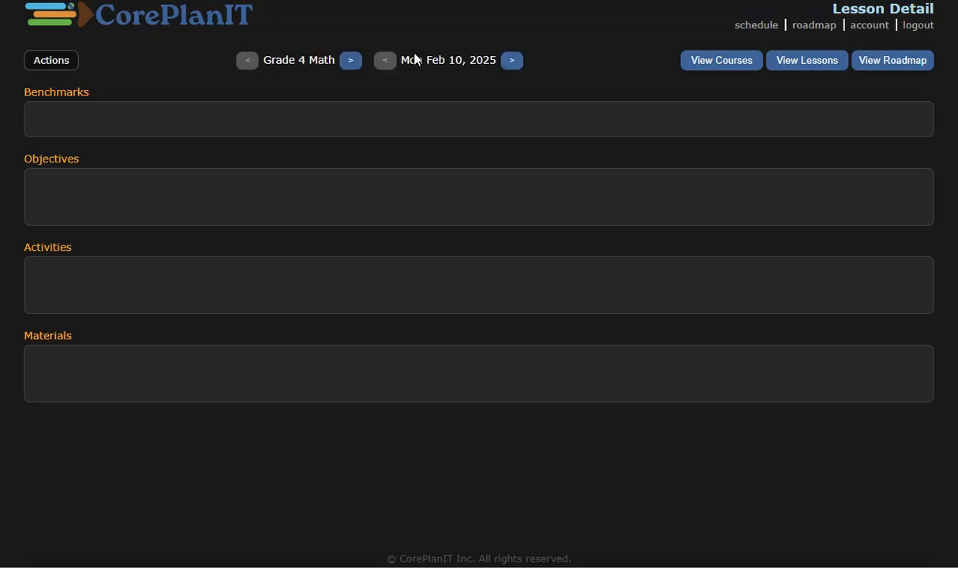
click(511, 64)
click(512, 61)
click(384, 61)
click(384, 60)
Open benchmark assignment for the Grade 4 Math lesson on Monday, Feb 10, 2025, and review the subject and grade filter options
click(107, 120)
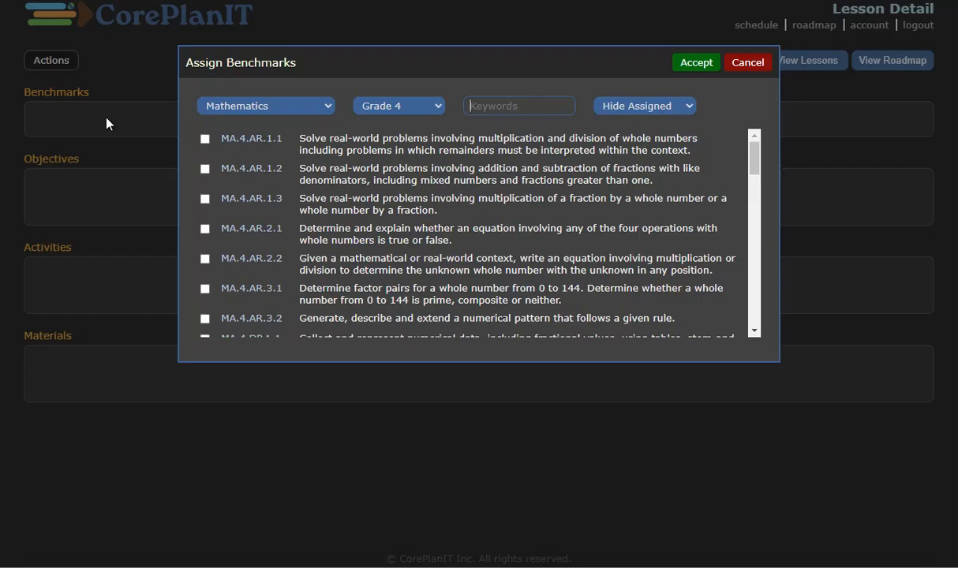
click(258, 104)
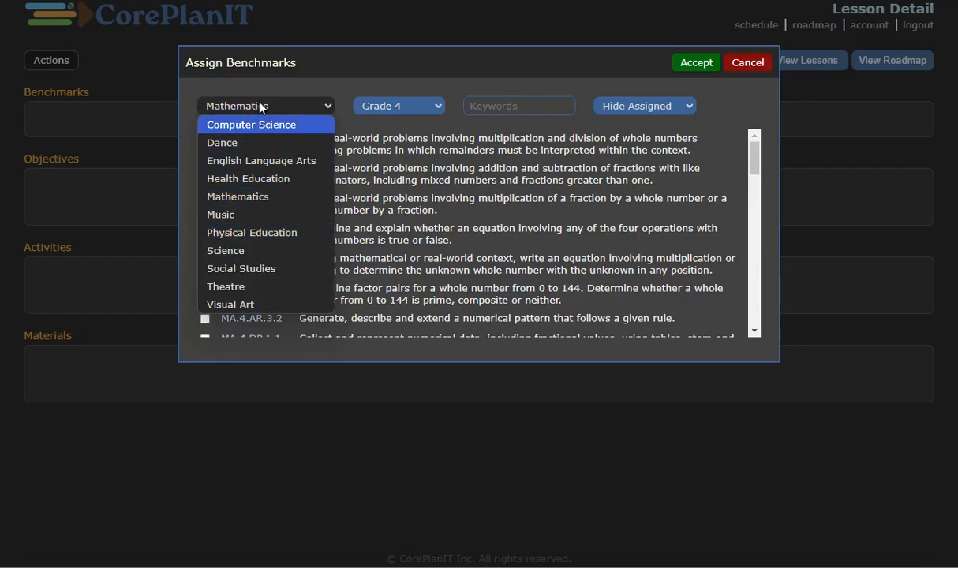
click(259, 104)
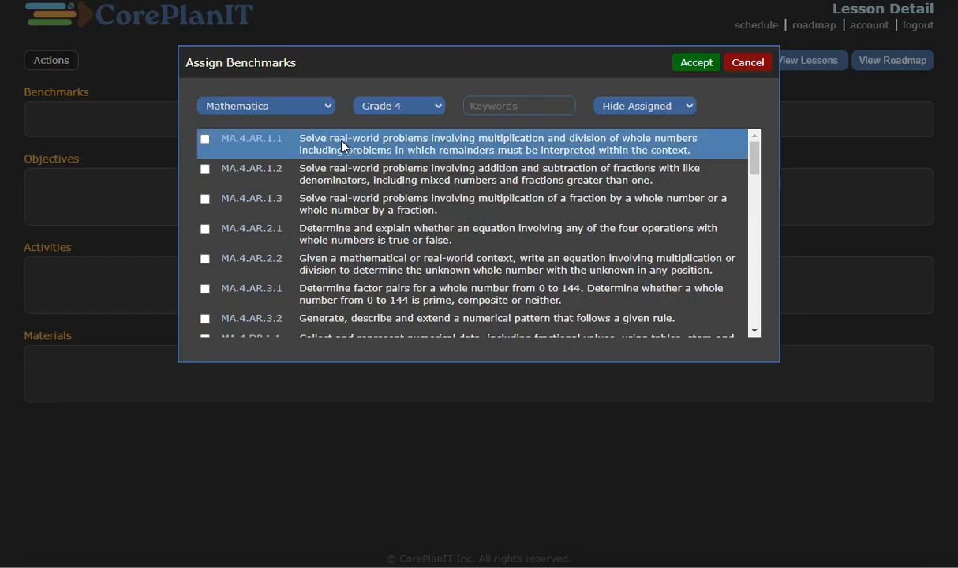
click(385, 110)
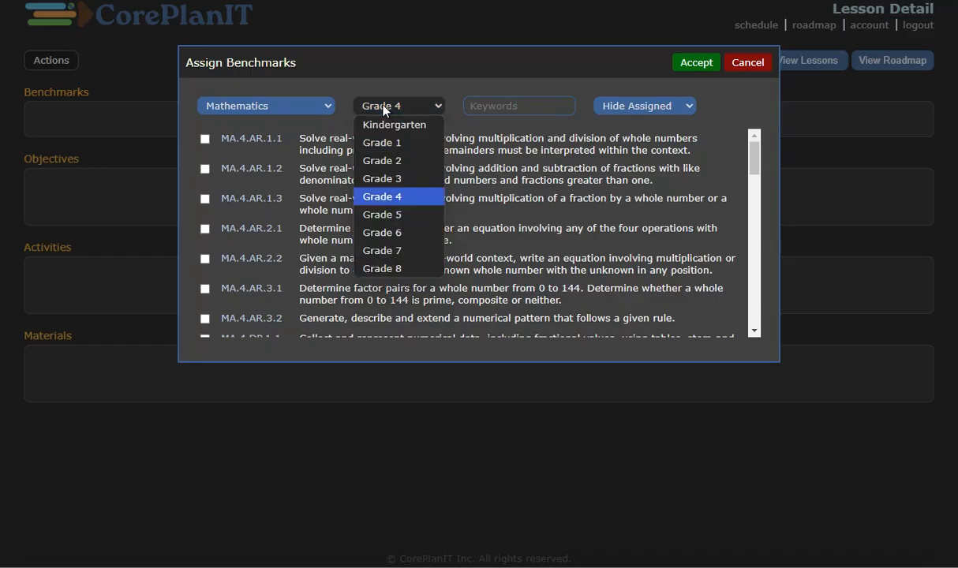
click(379, 82)
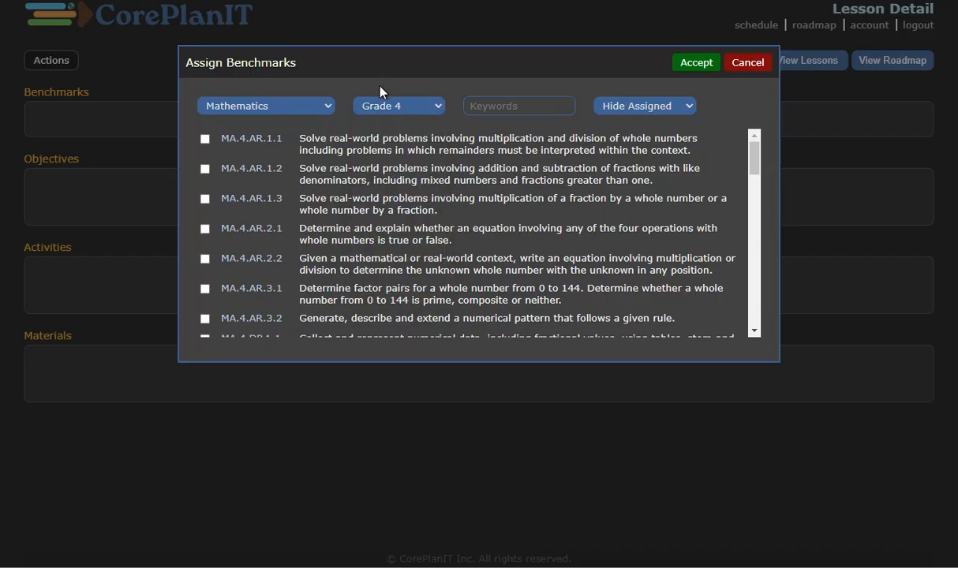
click(362, 101)
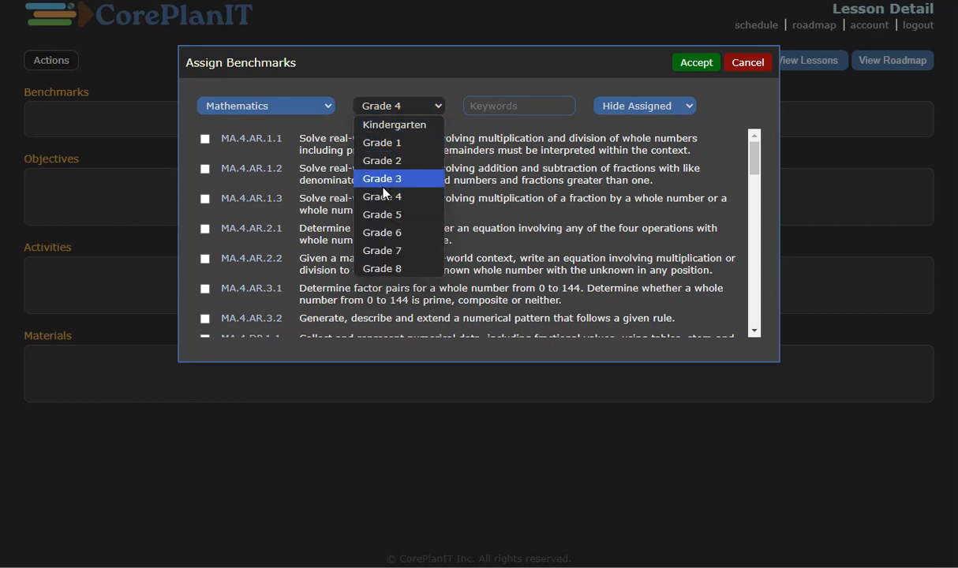
click(346, 76)
Filter the benchmarks by the keyword "fractions" and assign MA.4.AR.1.2 and MA.4.FR.1.1 to the lesson
key(Tab)
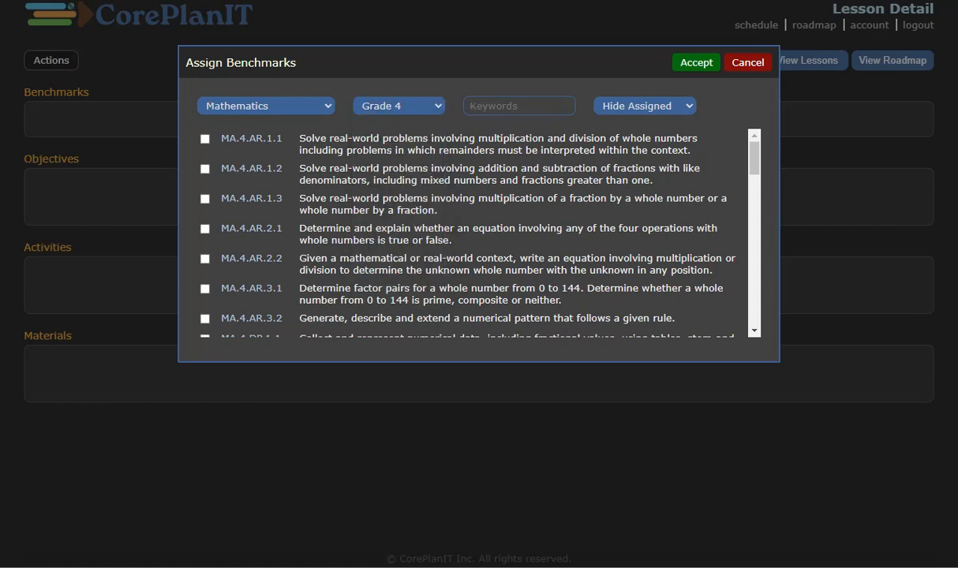
text(fractions)
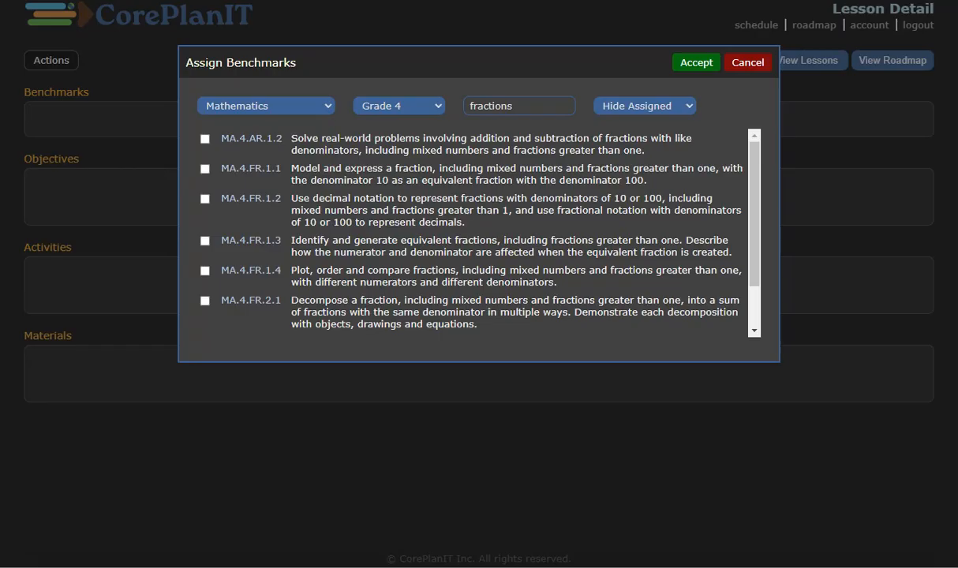
double_click(625, 139)
double_click(604, 170)
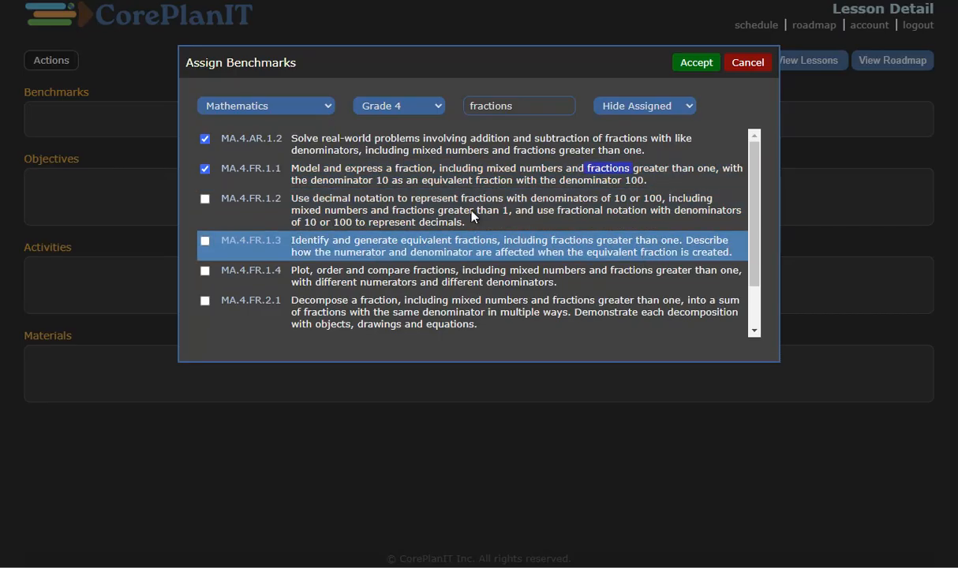
click(619, 106)
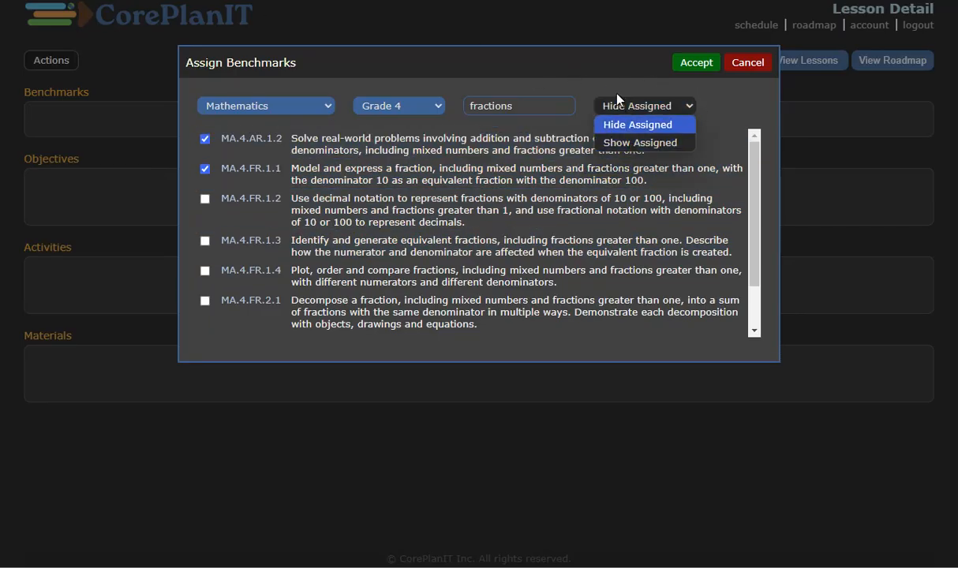
click(621, 111)
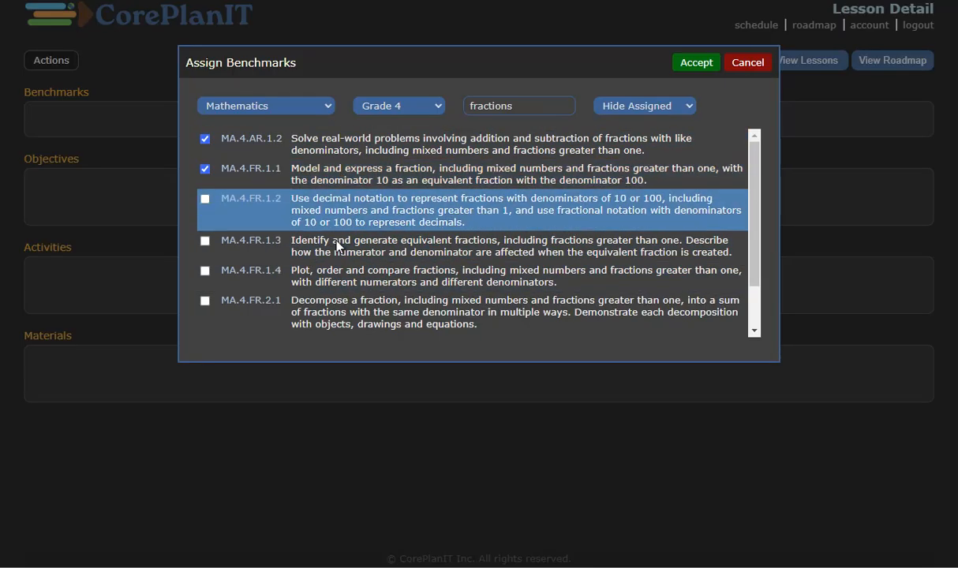
click(696, 63)
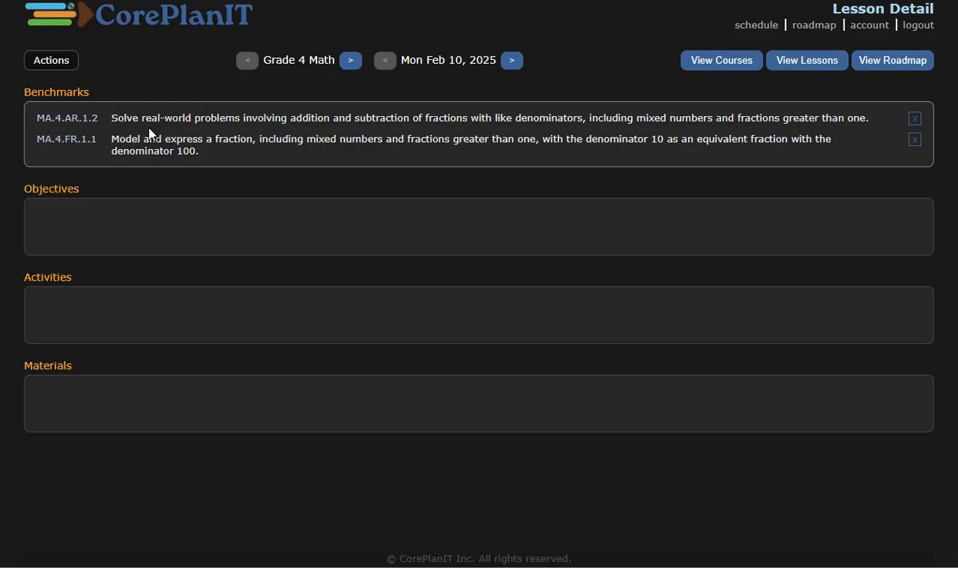
Remove benchmark MA.4.FR.1.1 from the Feb 10 lesson and assign MA.4.AR.1.1 instead
click(915, 140)
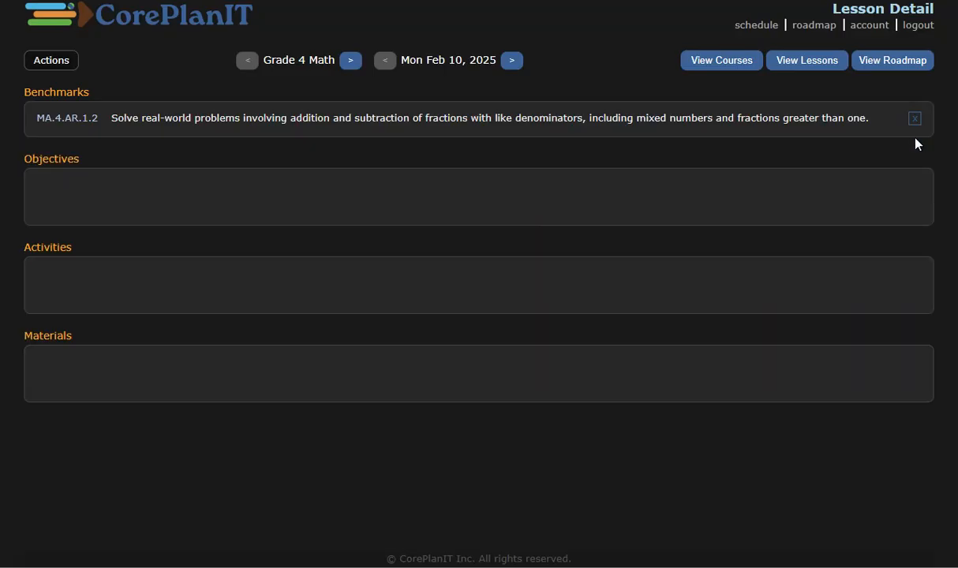
click(521, 122)
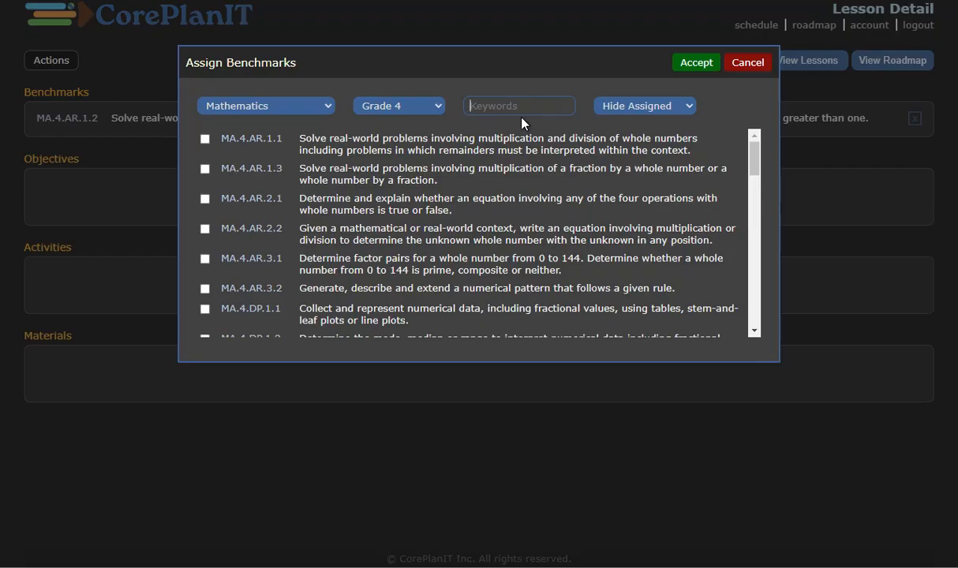
click(337, 147)
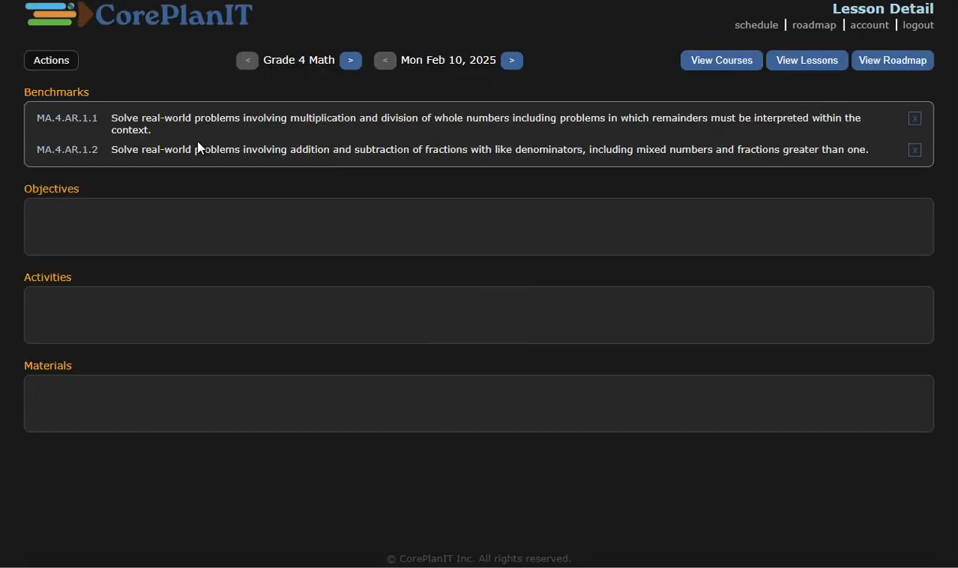
Copy the MA.4.AR.1.1 benchmark text into the Objectives of the Feb 10 lesson
drag(161, 131, 110, 118)
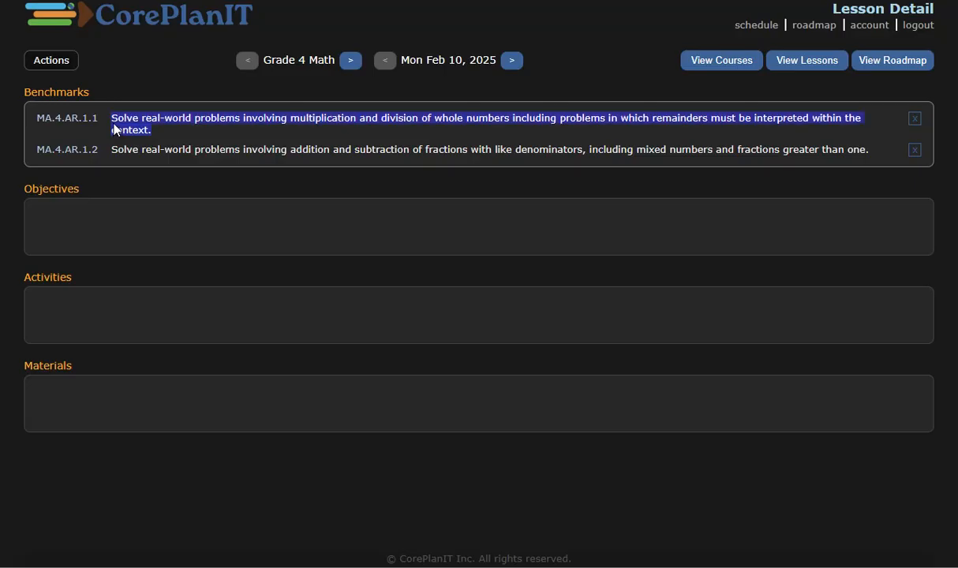
right_click(117, 122)
click(148, 134)
right_click(76, 210)
click(51, 220)
right_click(52, 224)
click(92, 394)
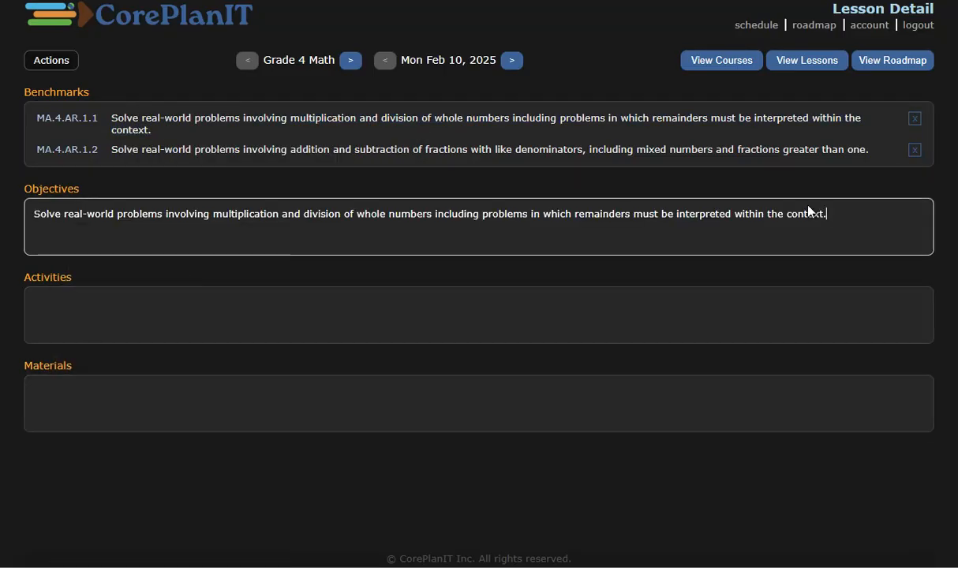
Copy the MA.4.AR.1.2 benchmark text into the Activities of the Feb 10 lesson
drag(874, 151, 103, 155)
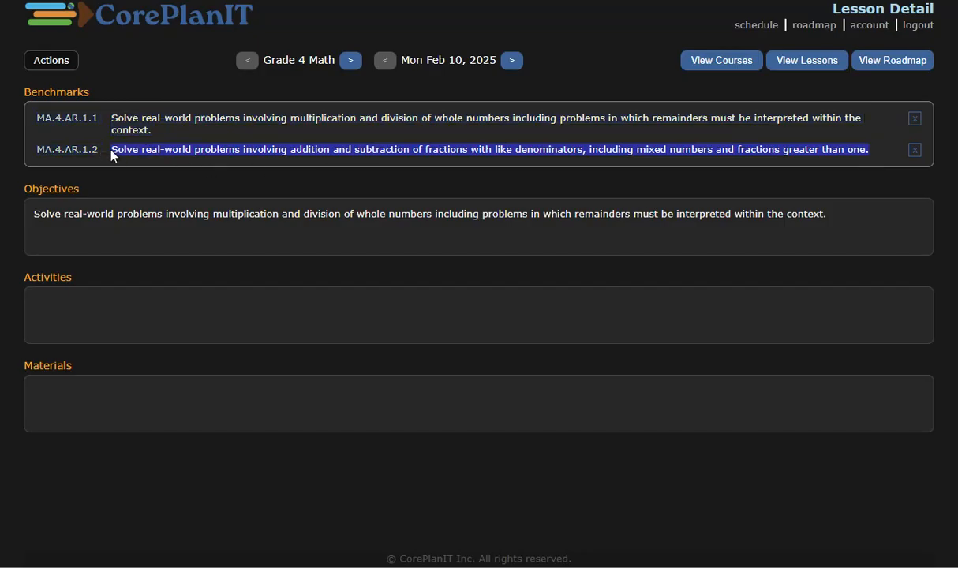
right_click(136, 161)
click(154, 174)
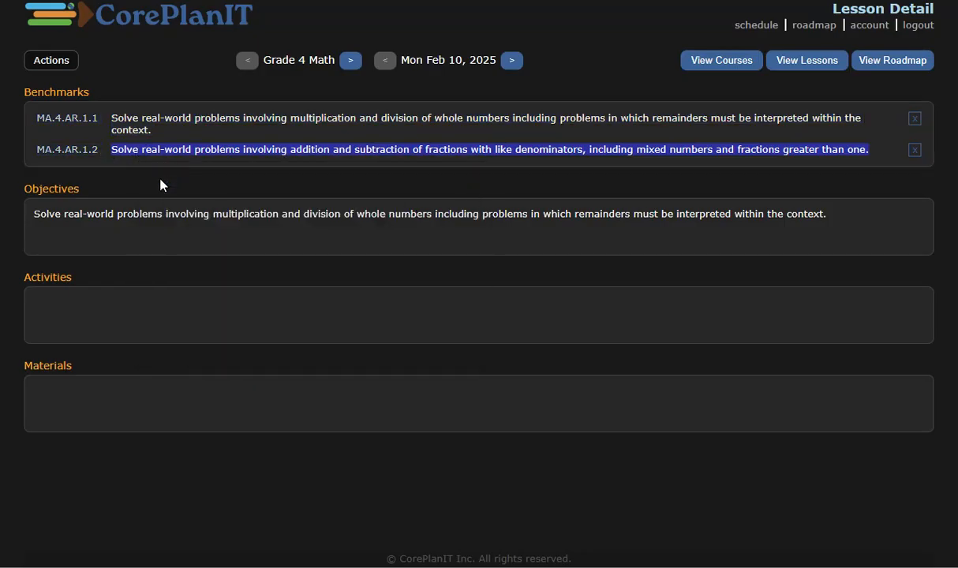
right_click(61, 310)
click(98, 467)
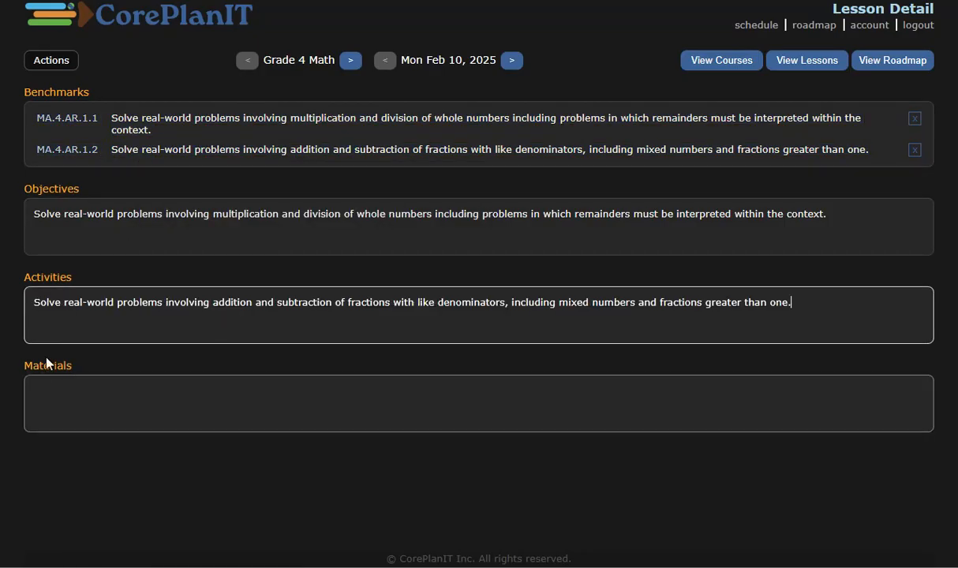
For the Grade 4 Math lesson on Tuesday, Feb 11, 2025, list already assigned benchmarks too and select MA.4.AR.1.1
click(512, 64)
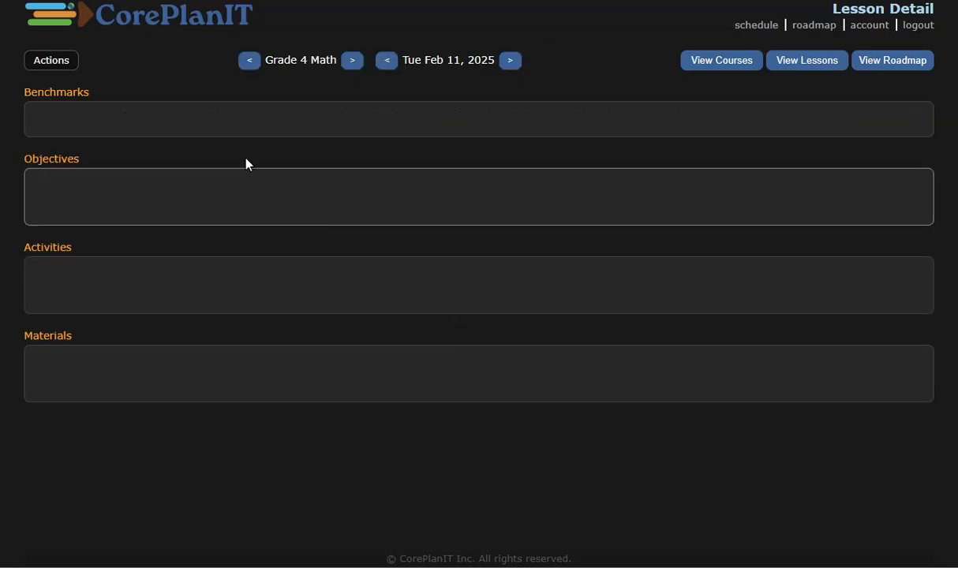
click(208, 128)
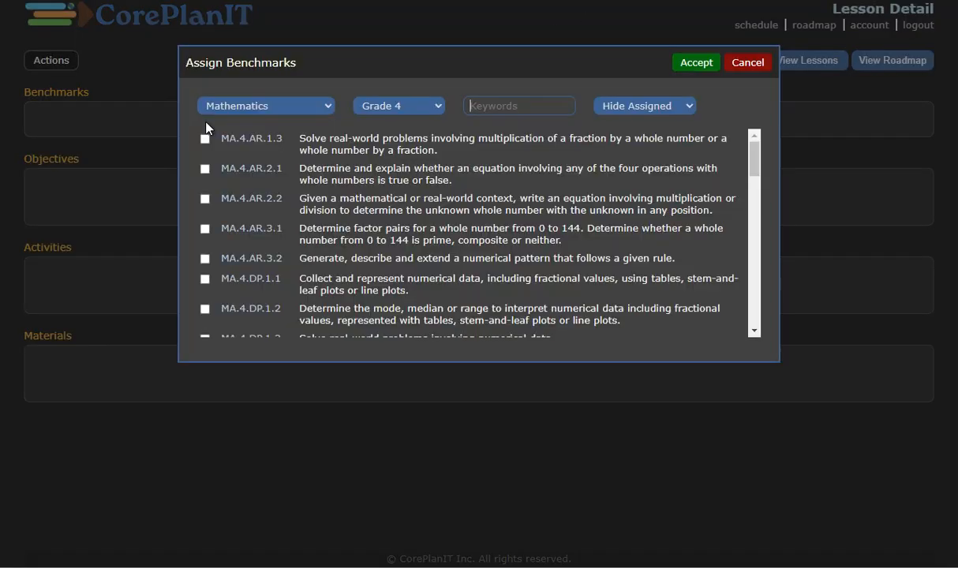
click(643, 109)
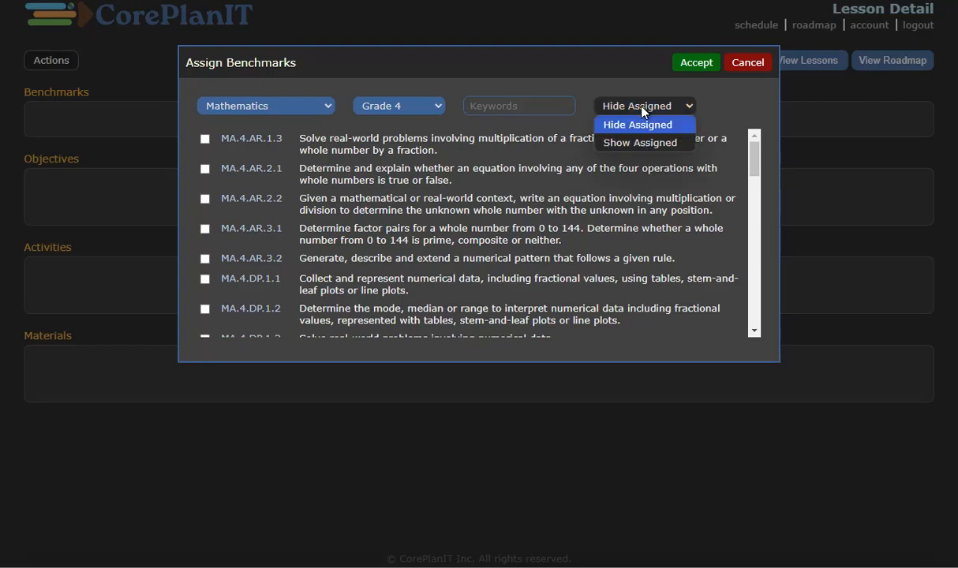
click(644, 143)
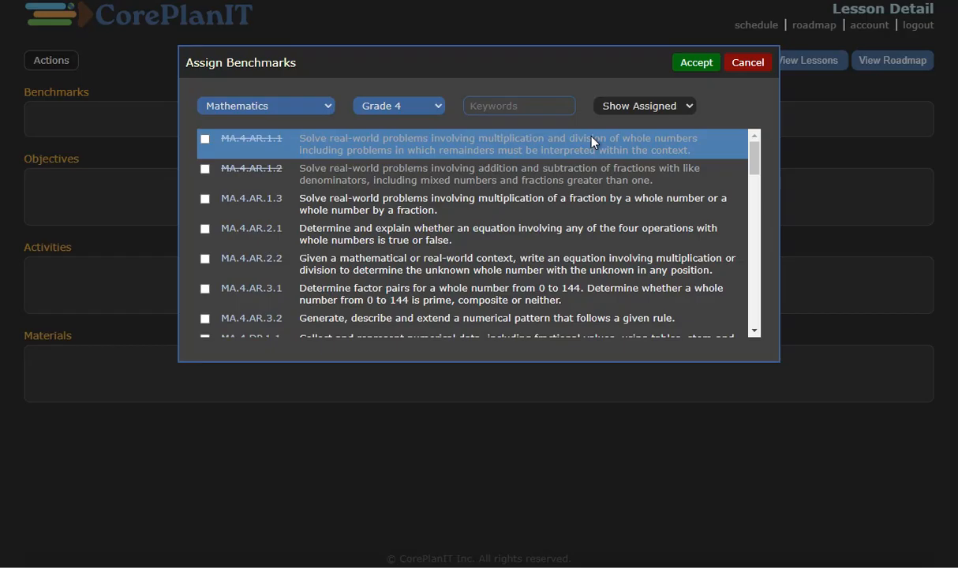
click(405, 148)
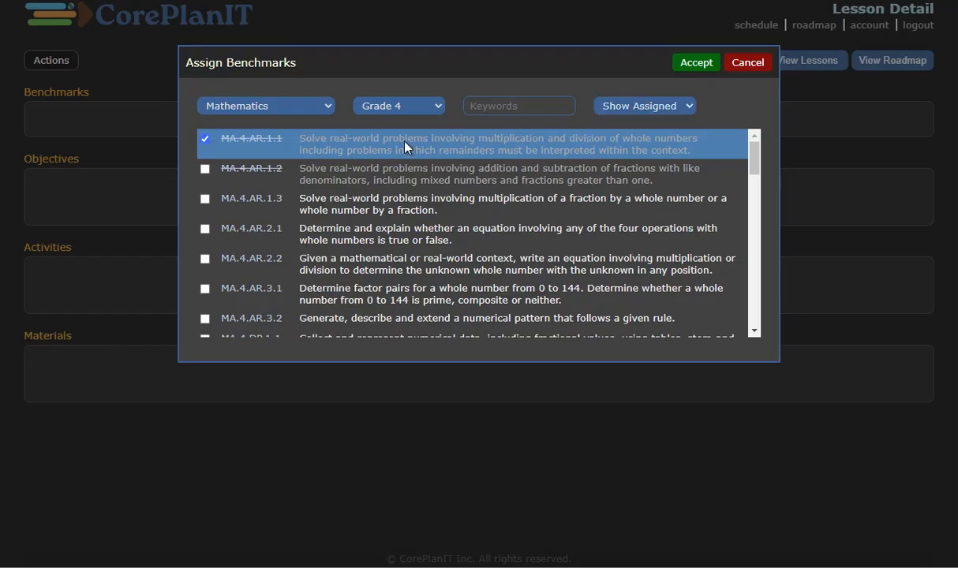
Switch the benchmark subject to Science, add SC.4.E.5.1 to the selection, and accept the assignment for the Feb 11 lesson
click(254, 106)
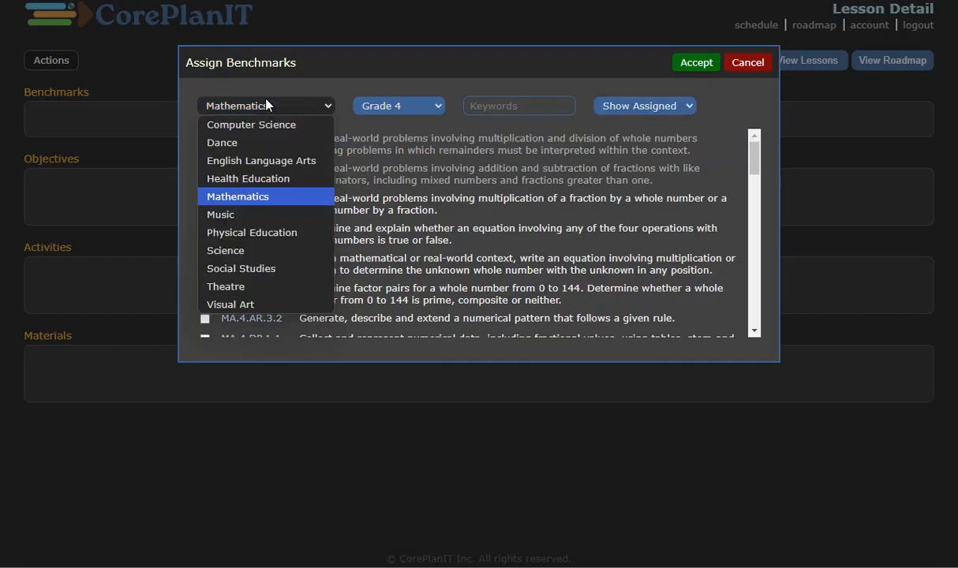
click(263, 249)
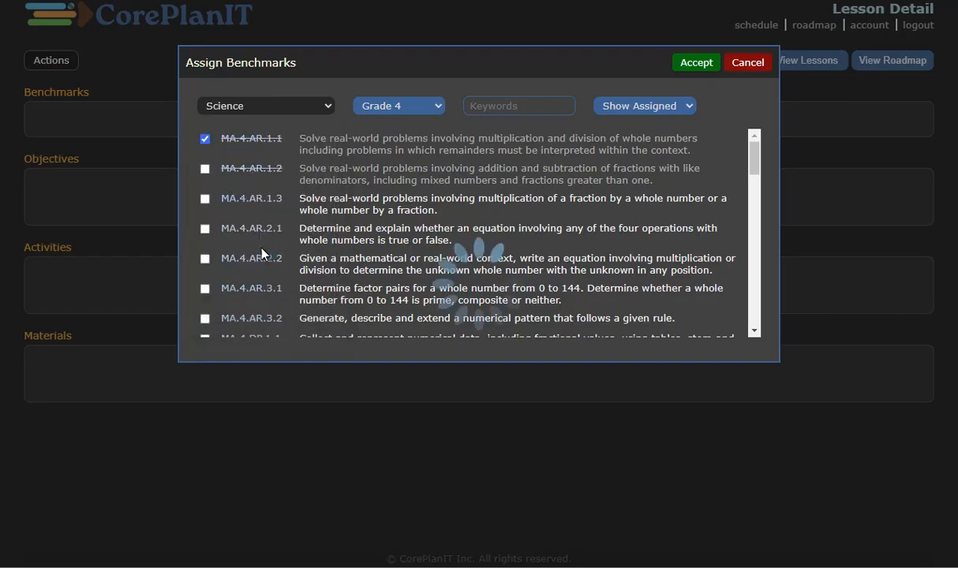
click(329, 150)
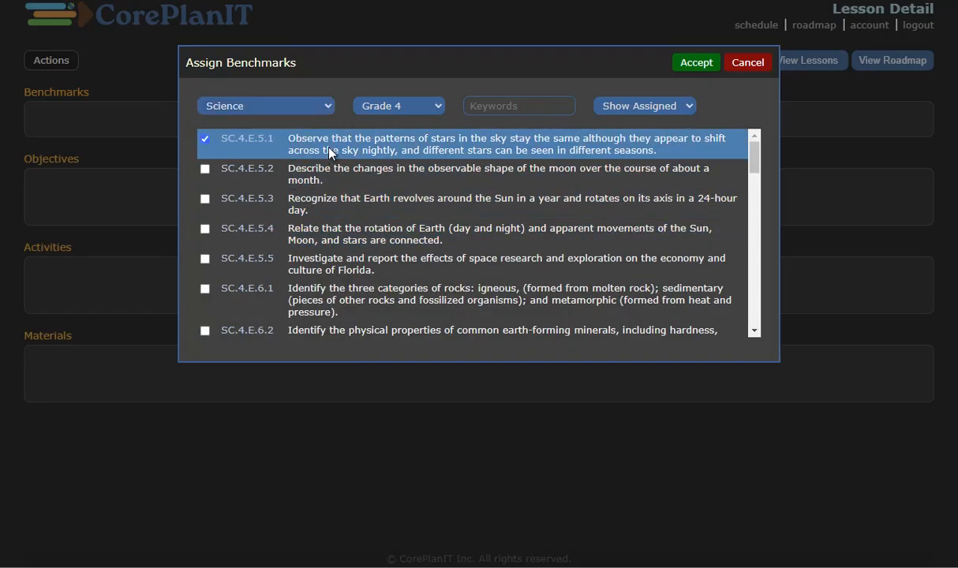
click(688, 65)
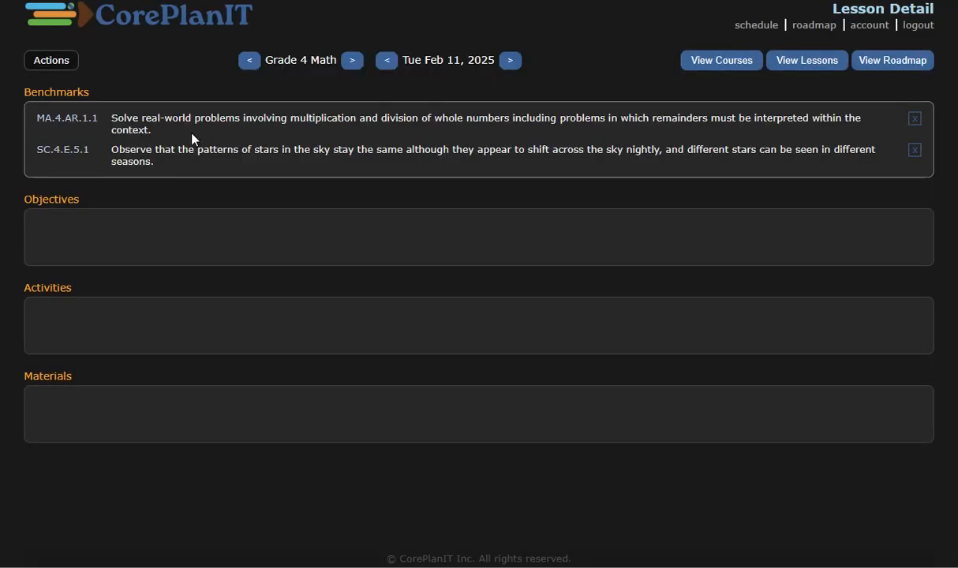
Copy the MA.4.AR.1.1 benchmark text into the Objectives of the Feb 11 lesson
drag(144, 131, 114, 124)
right_click(131, 131)
click(150, 142)
click(85, 241)
right_click(86, 240)
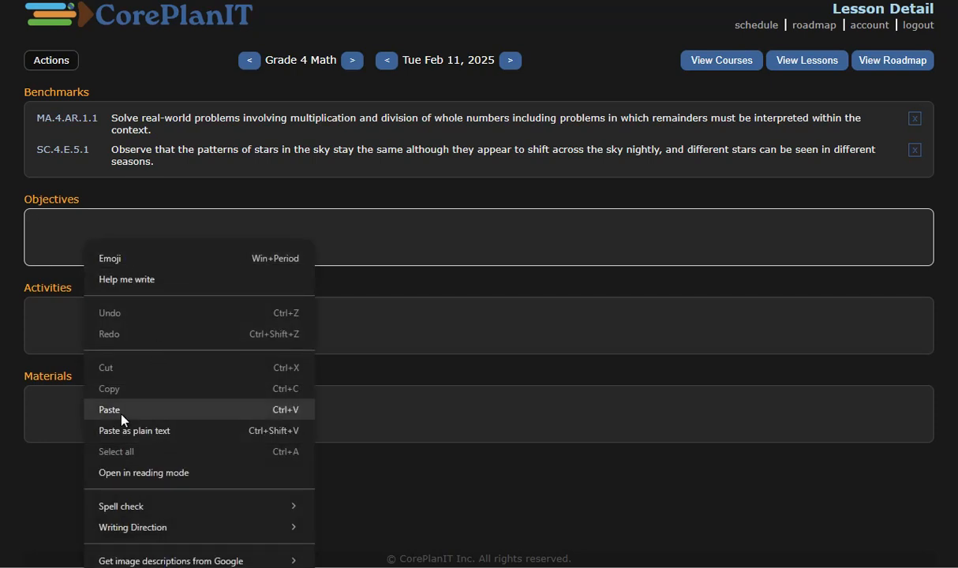
click(142, 348)
Add the SC.4.E.5.1 benchmark text on a new line in the Objectives of the Feb 11 lesson
drag(156, 162, 111, 149)
right_click(139, 158)
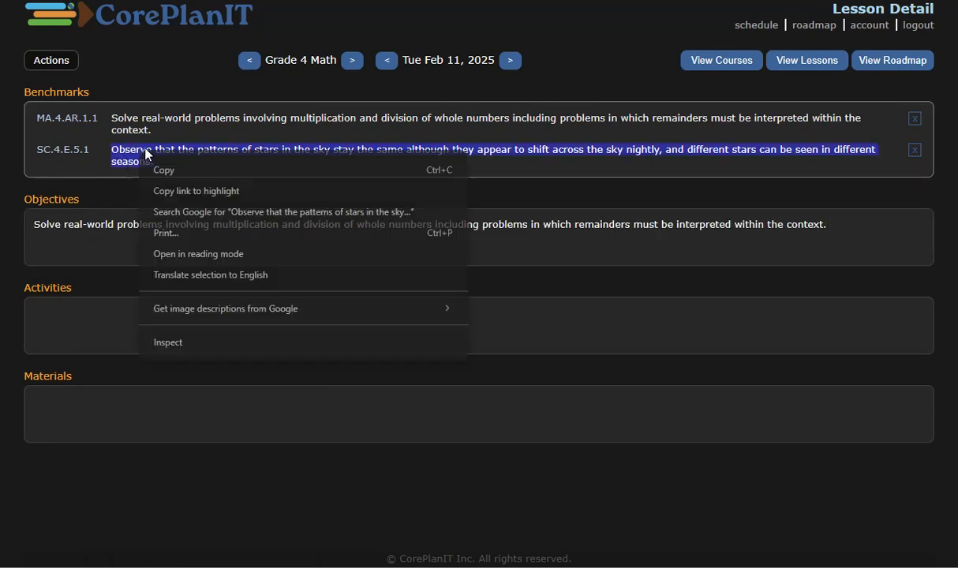
click(166, 171)
click(781, 235)
key(Return)
key(ctrl+v)
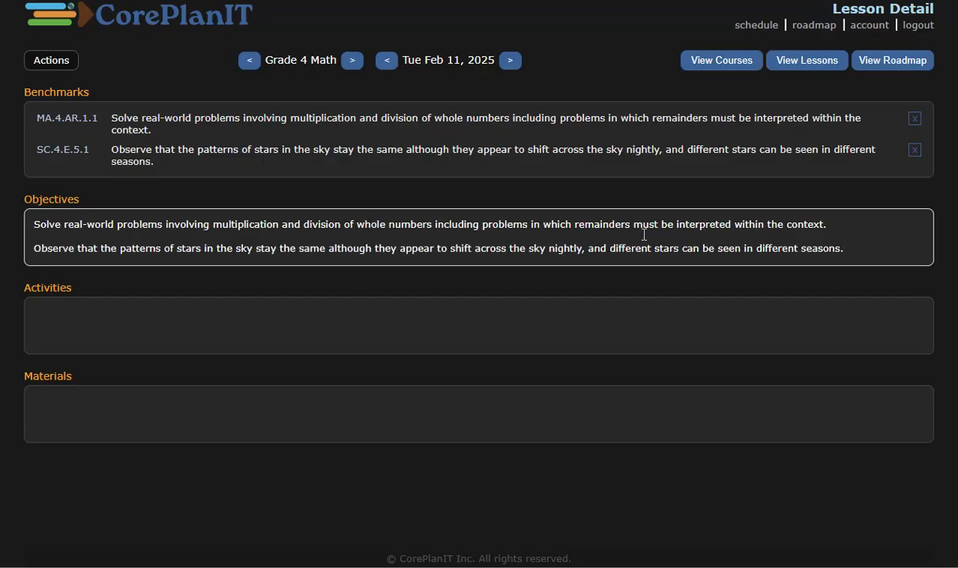
Assign benchmark MA.4.AR.1.3 to the Grade 4 Math lesson on Wednesday, Feb 12, 2025
click(510, 61)
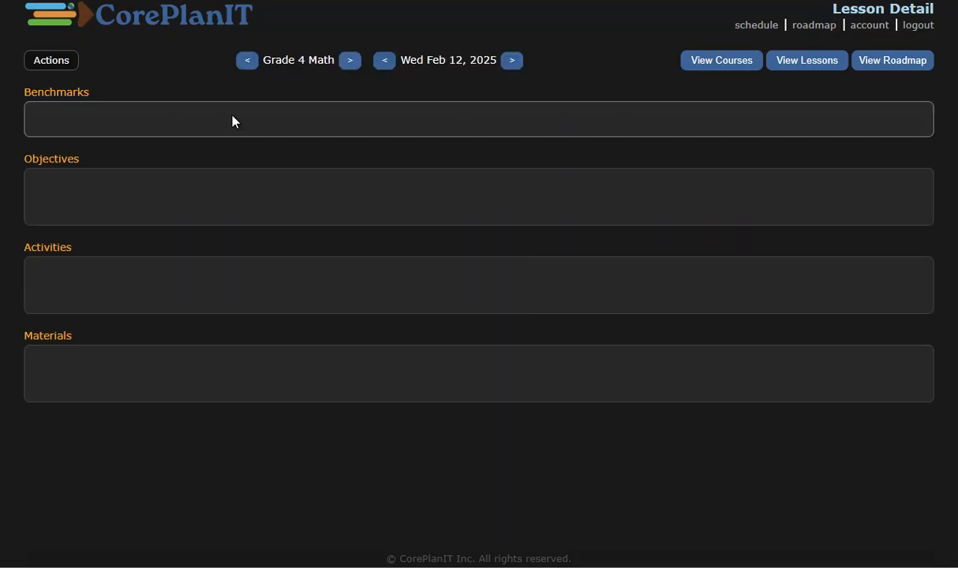
click(232, 120)
click(368, 151)
Copy the MA.4.AR.1.3 benchmark text into the Objectives of the Feb 12 lesson
drag(673, 125, 131, 120)
right_click(115, 124)
click(127, 136)
click(115, 201)
right_click(115, 201)
click(156, 366)
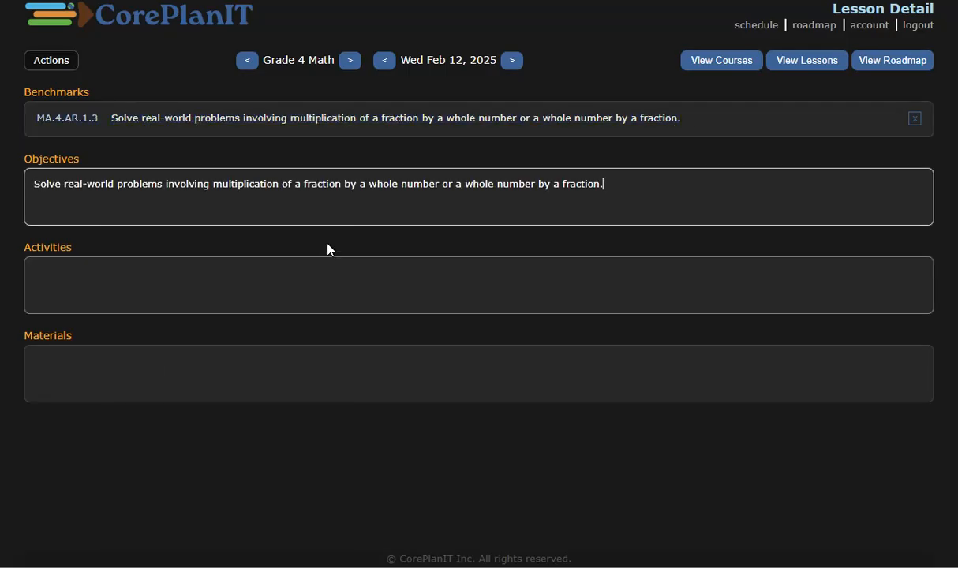
Assign benchmark MA.4.AR.2.1 to the Grade 4 Math lesson on Thursday, Feb 13, 2025
click(512, 61)
click(292, 131)
click(380, 147)
double_click(400, 154)
Copy the MA.4.AR.2.1 benchmark text into the Objectives of the Grade 4 Math lesson on Thursday, Feb 13, 2025
drag(688, 122, 128, 120)
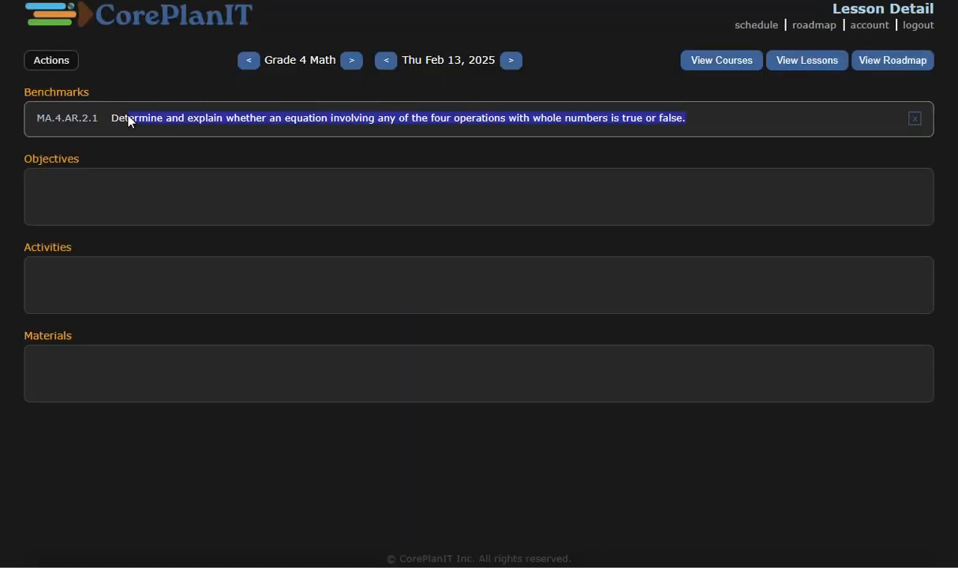
right_click(114, 124)
click(150, 136)
right_click(126, 180)
click(93, 203)
right_click(92, 203)
click(110, 349)
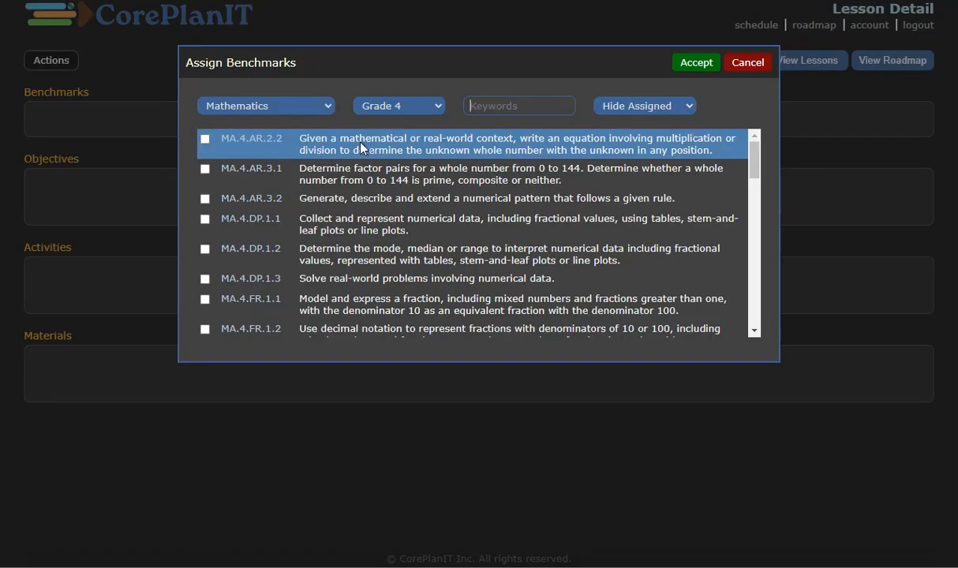
Assign benchmark MA.4.AR.2.2 to the Grade 4 Math lesson on Friday, Feb 14, 2025, and copy its text into the Objectives
click(360, 142)
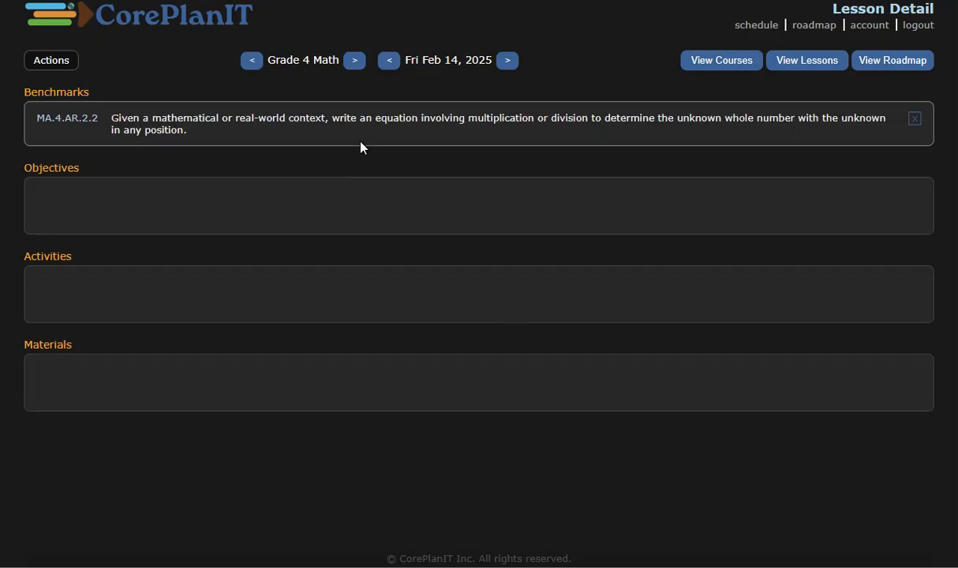
drag(317, 128, 113, 123)
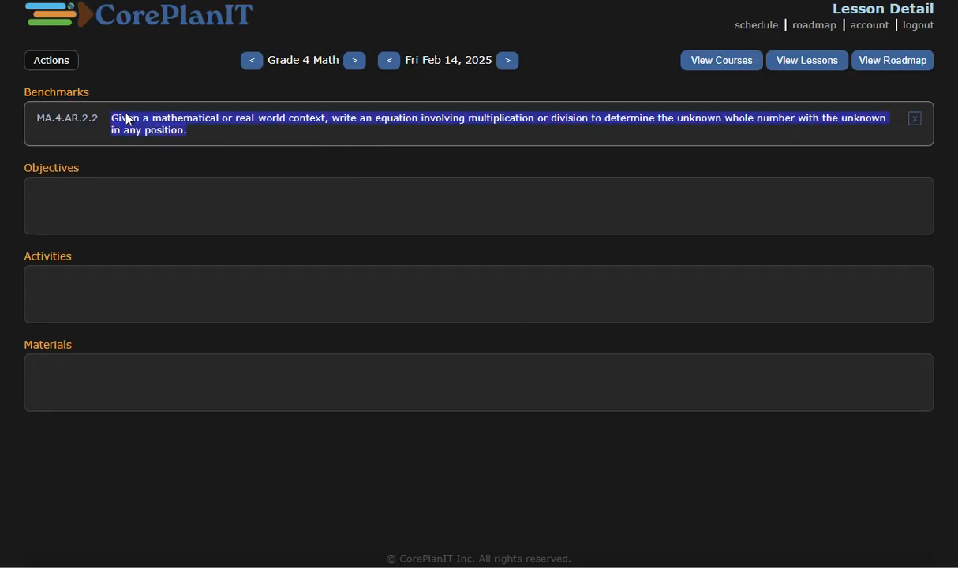
right_click(128, 121)
click(144, 132)
click(132, 190)
right_click(132, 190)
click(153, 340)
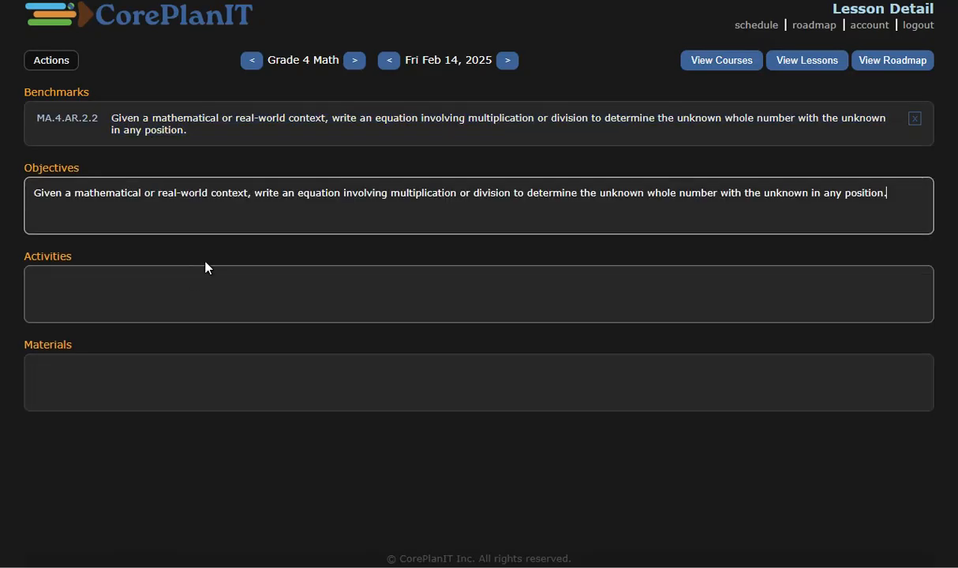
Return to the course schedule and preview the benchmarks and objectives of the week's first Grade 4 Math lessons
click(717, 63)
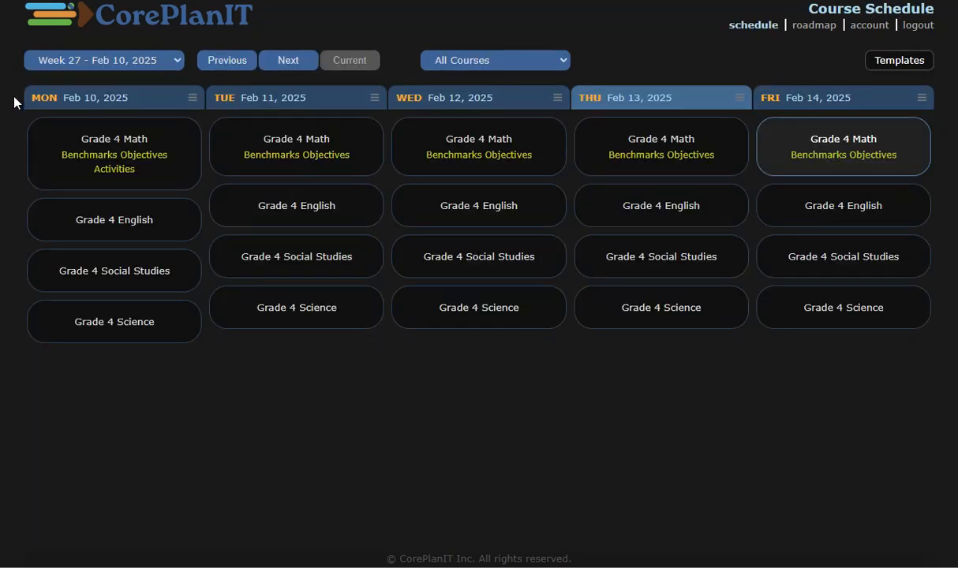
mouse_move(39, 124)
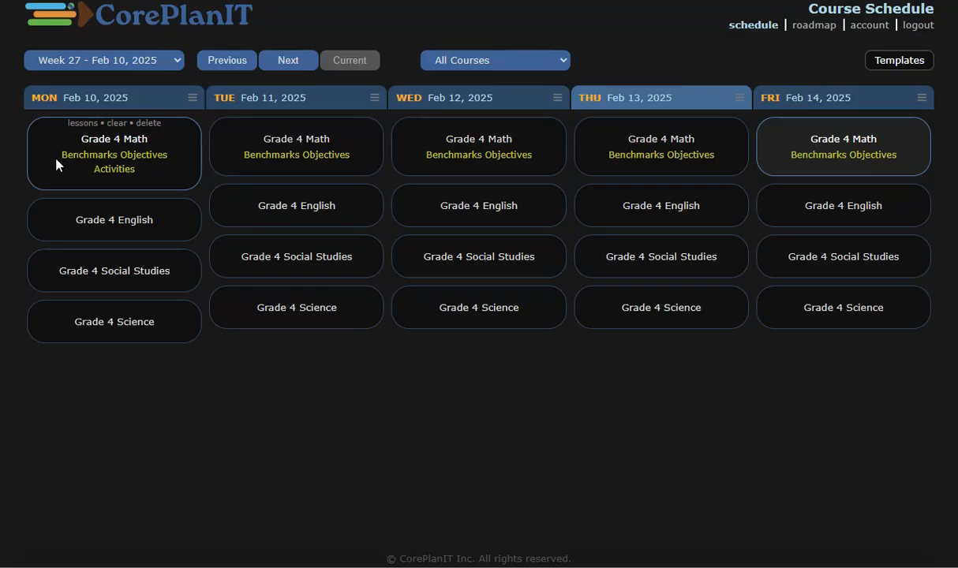
mouse_move(72, 158)
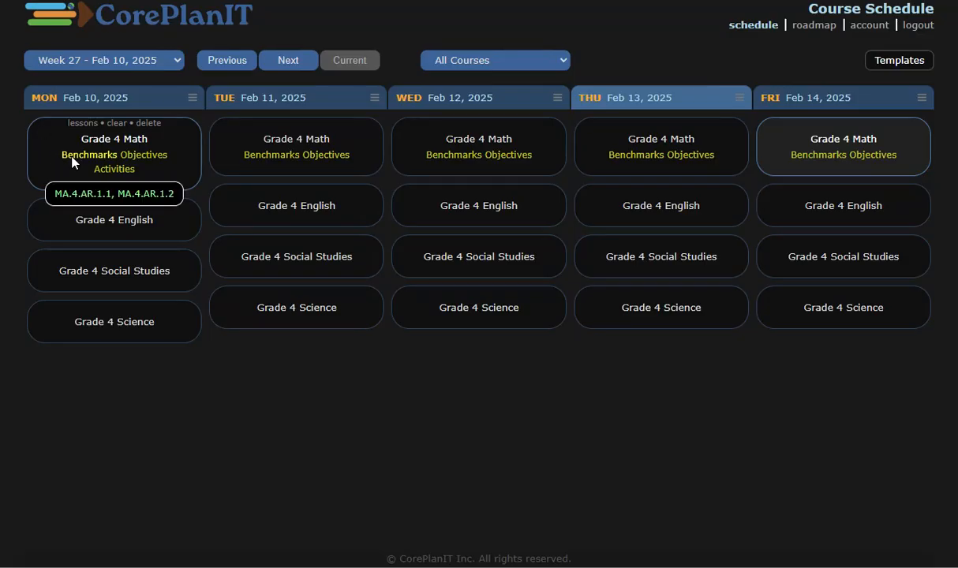
mouse_move(130, 158)
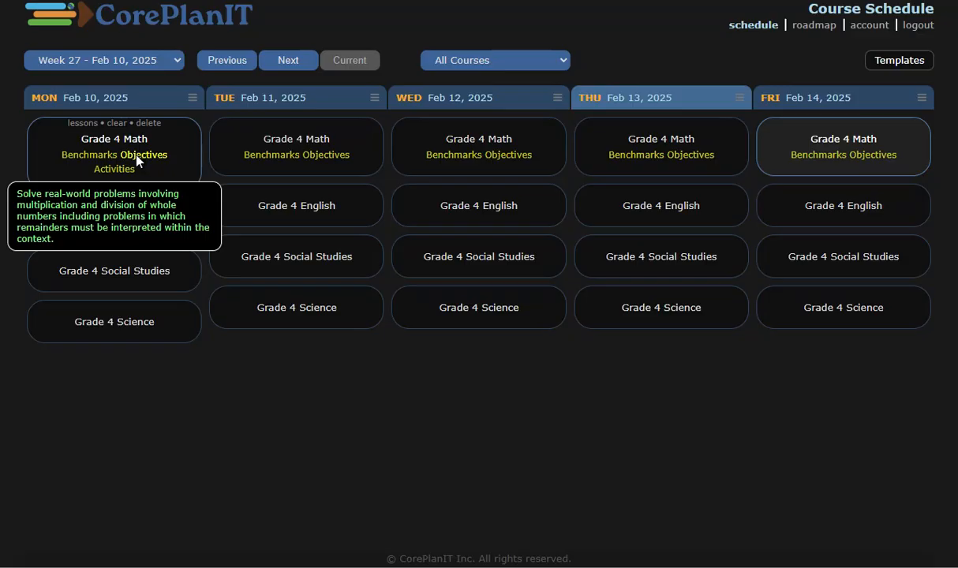
mouse_move(258, 159)
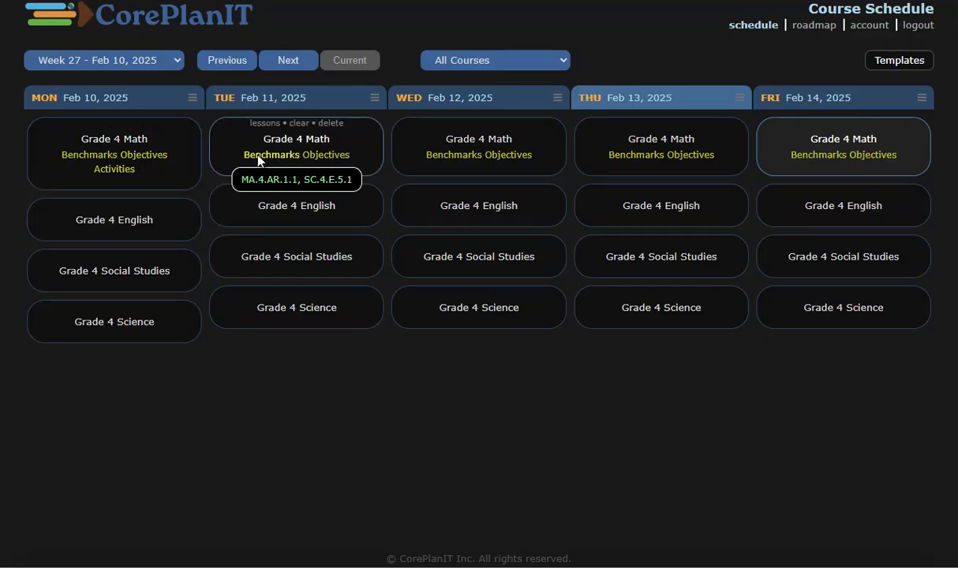
mouse_move(316, 156)
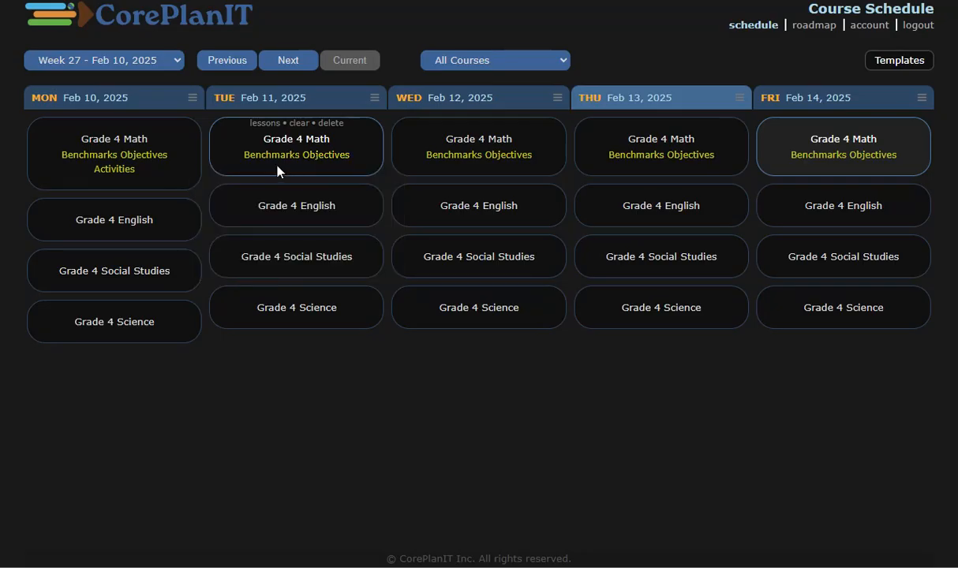
mouse_move(444, 160)
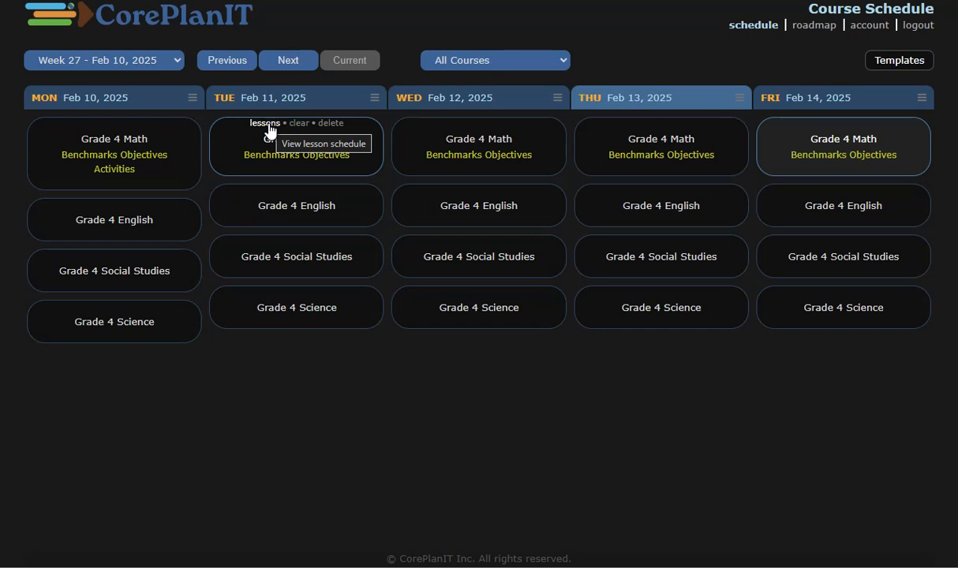
Open the weekly lesson schedule for Grade 4 Math from the Tuesday, Feb 11 lesson
click(496, 60)
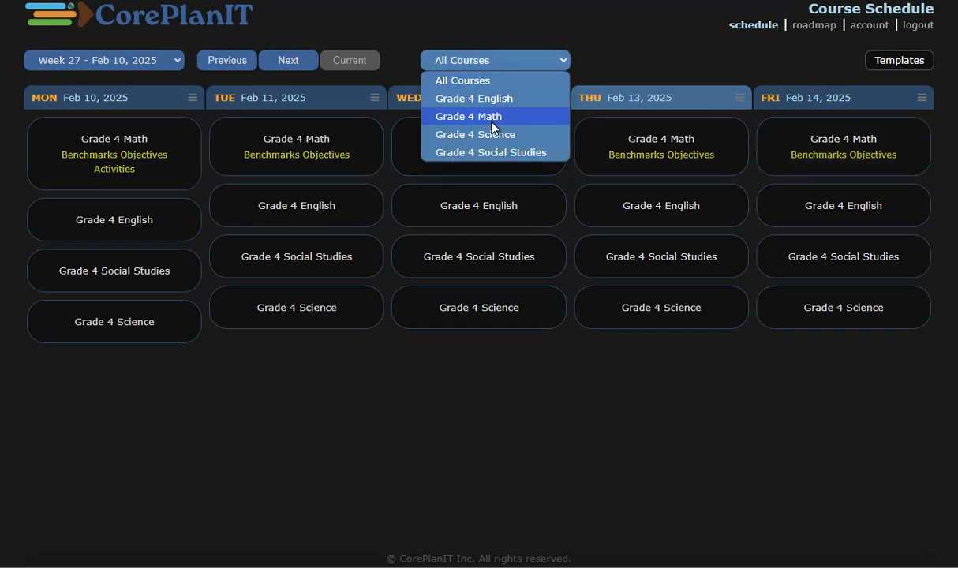
click(490, 54)
mouse_move(267, 127)
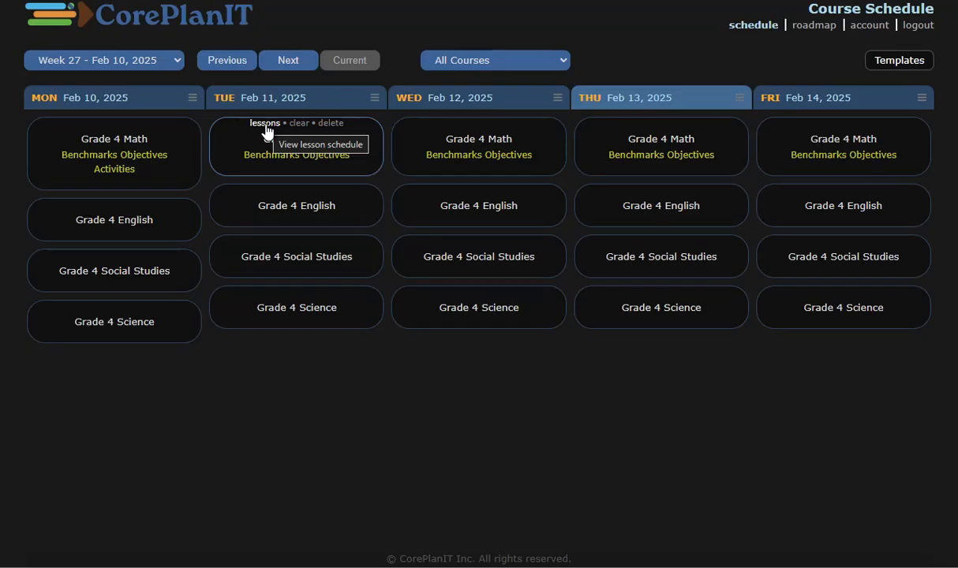
click(265, 125)
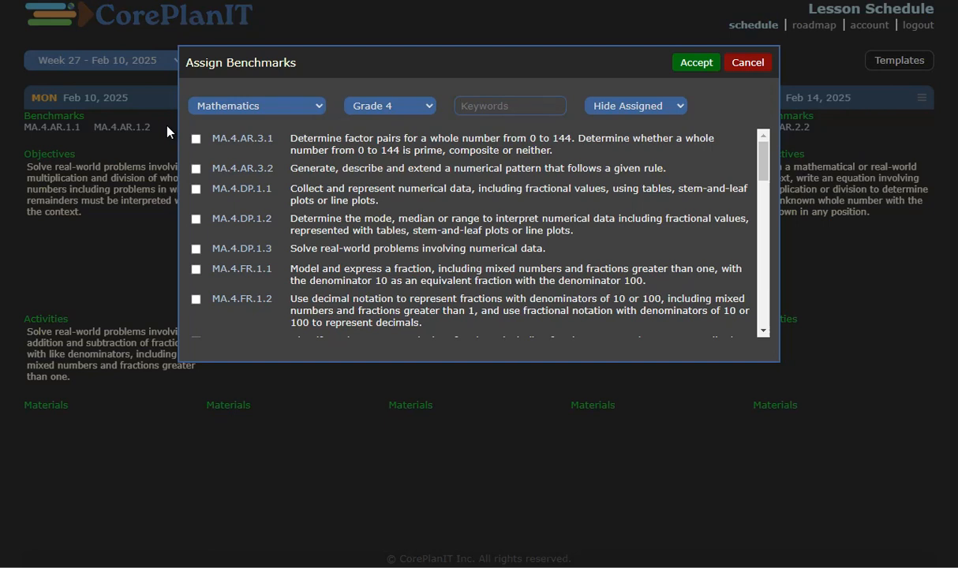
Assign benchmark MA.4.AR.3.1 to the Monday, Feb 10 Math lesson and remove its benchmark MA.4.AR.1.2
double_click(328, 144)
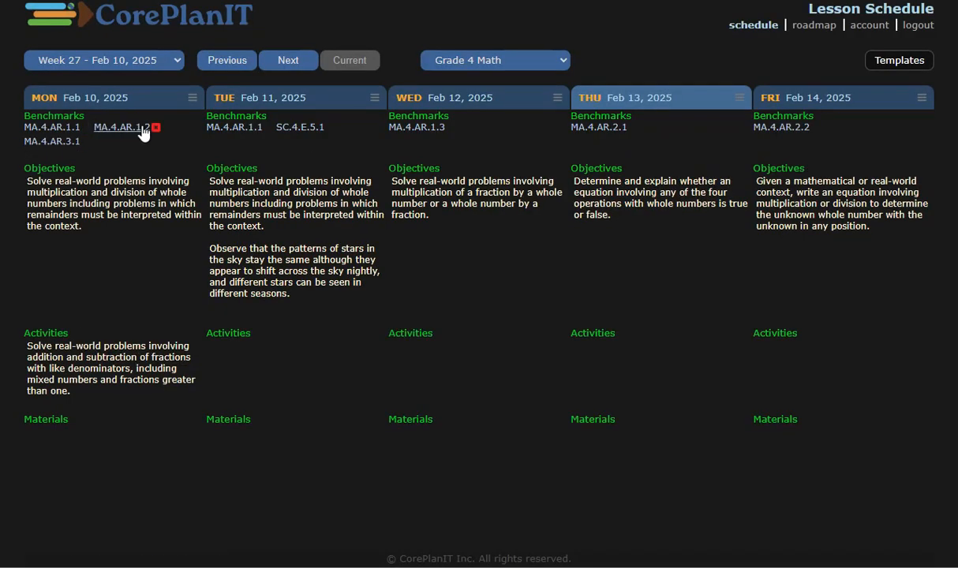
click(156, 127)
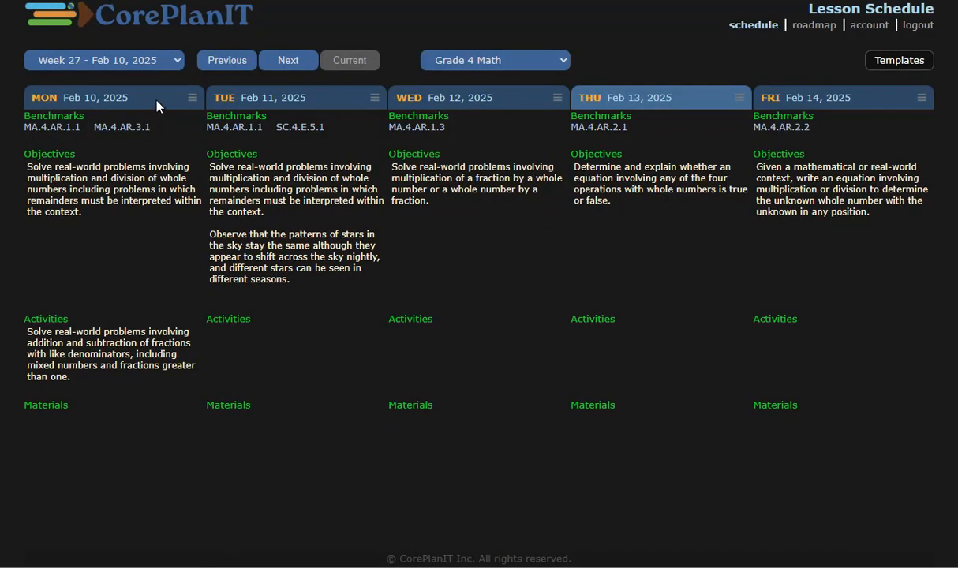
Copy the MA.4.AR.3.1 description from its CPALMS page into a new paragraph of the Feb 10 Math lesson's Objectives
click(118, 129)
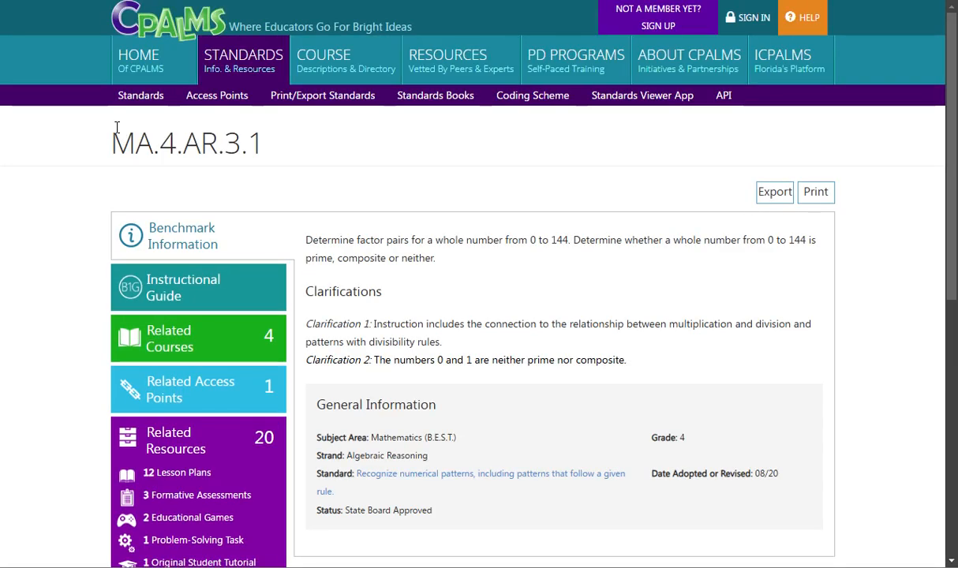
drag(436, 260, 301, 231)
right_click(304, 230)
click(361, 244)
click(217, 1)
click(98, 211)
key(Return)
key(Return)
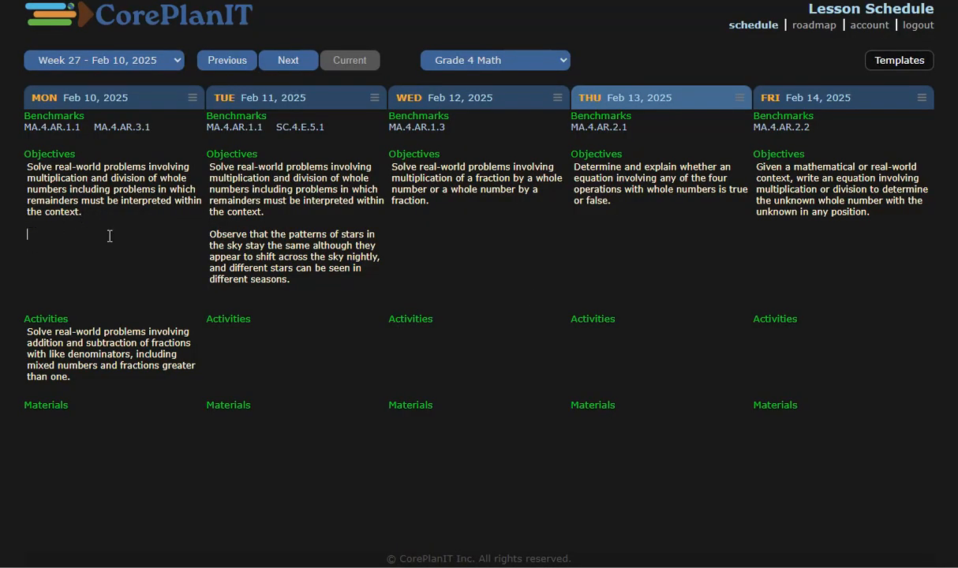
key(ctrl+v)
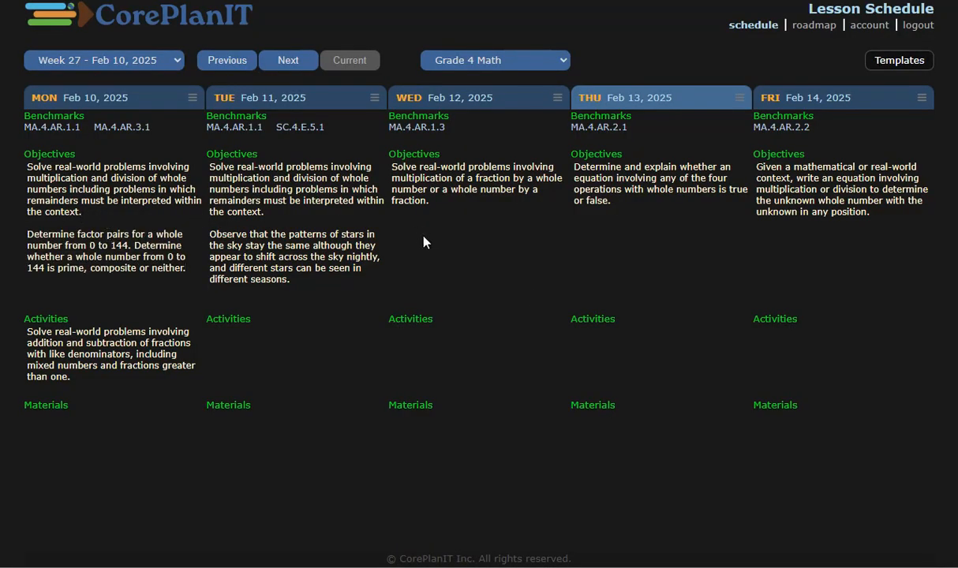
Enter "Homework: p. 24 a-f" in the Activities of the Wednesday, Feb 12 Math lesson
click(425, 338)
text(Homework: p. 24 a-f)
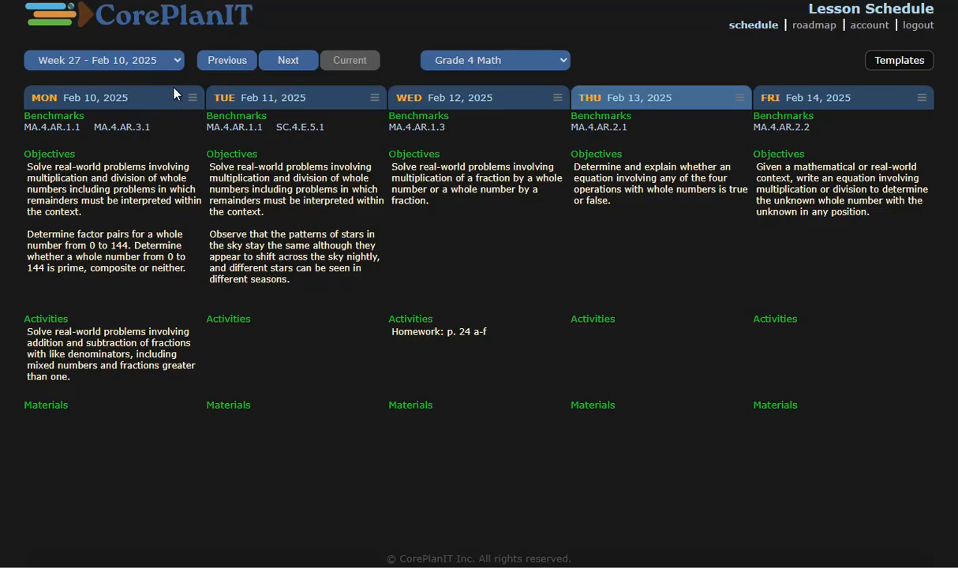
Go back to the course schedule and display the weekly lesson schedule for Grade 4 English
click(192, 98)
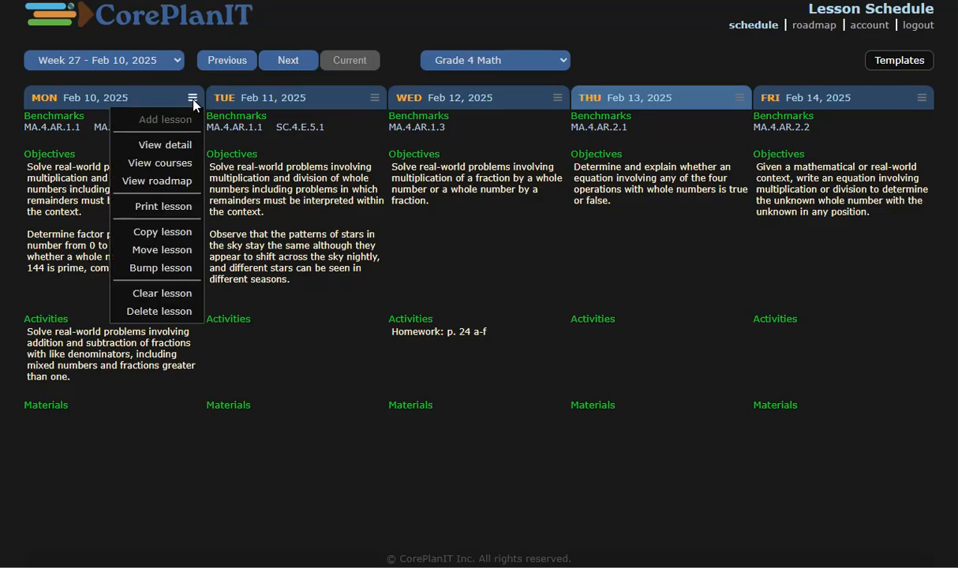
click(182, 162)
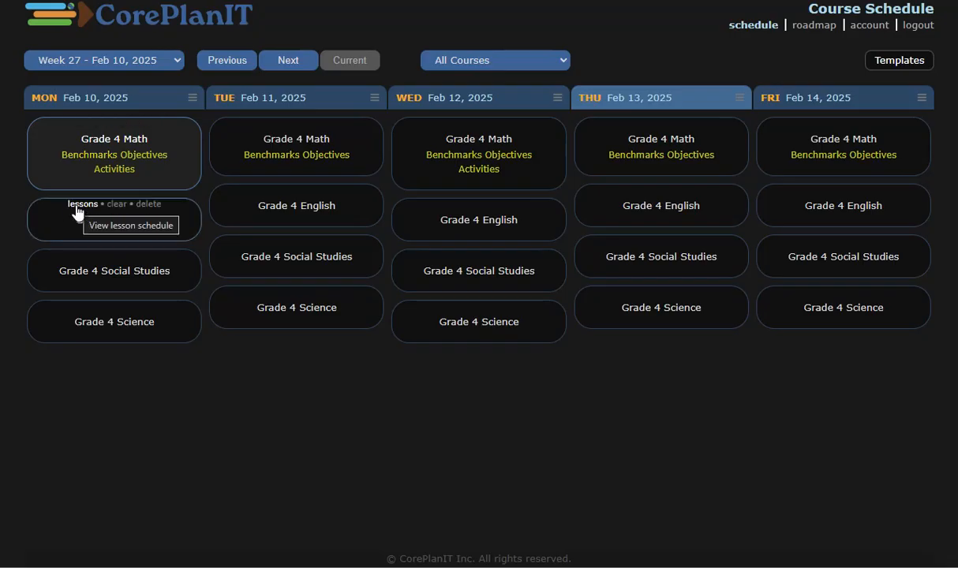
click(423, 58)
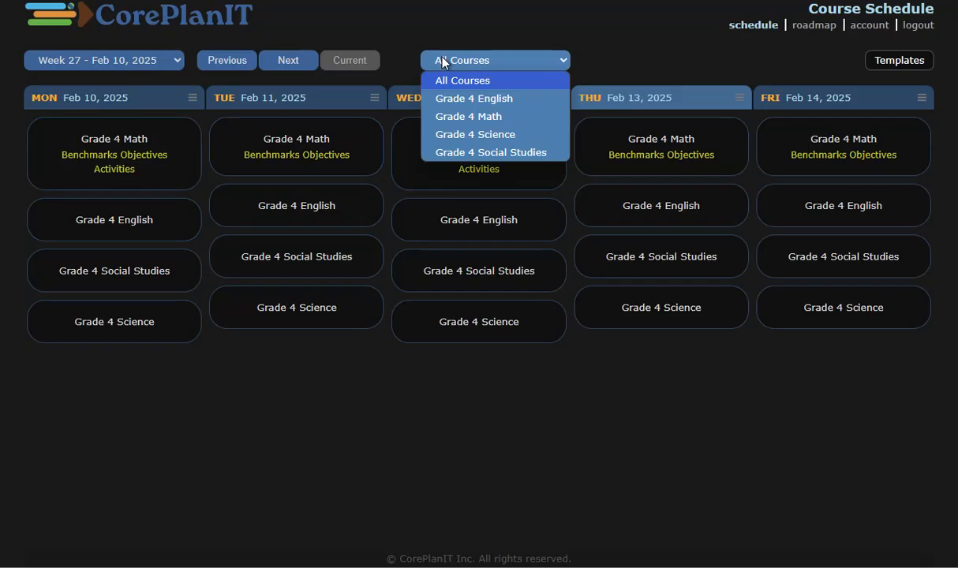
click(456, 104)
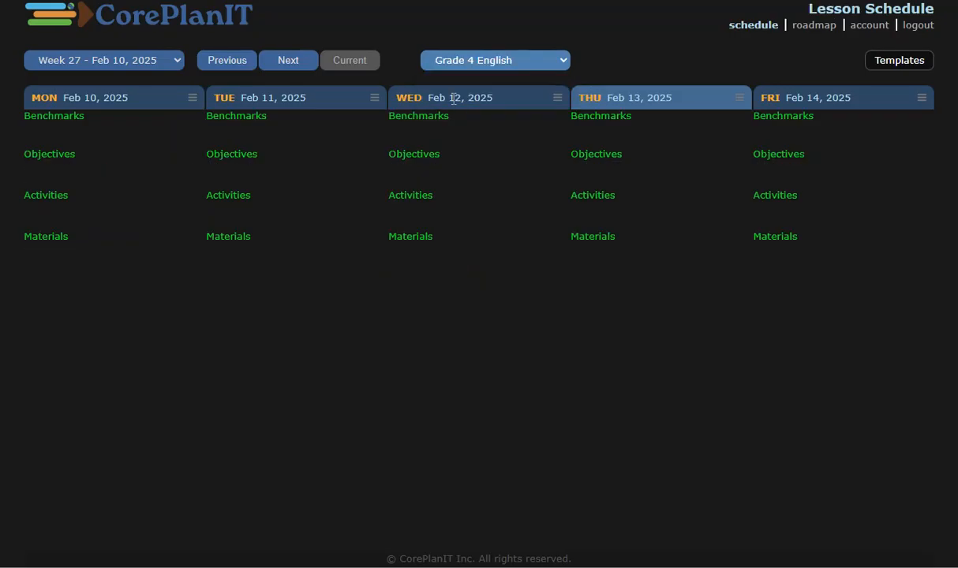
Assign benchmark ELA.4.C.1.1 to the Monday, Feb 10 English lesson and copy its text into the Objectives
click(43, 125)
drag(485, 138, 272, 139)
right_click(287, 140)
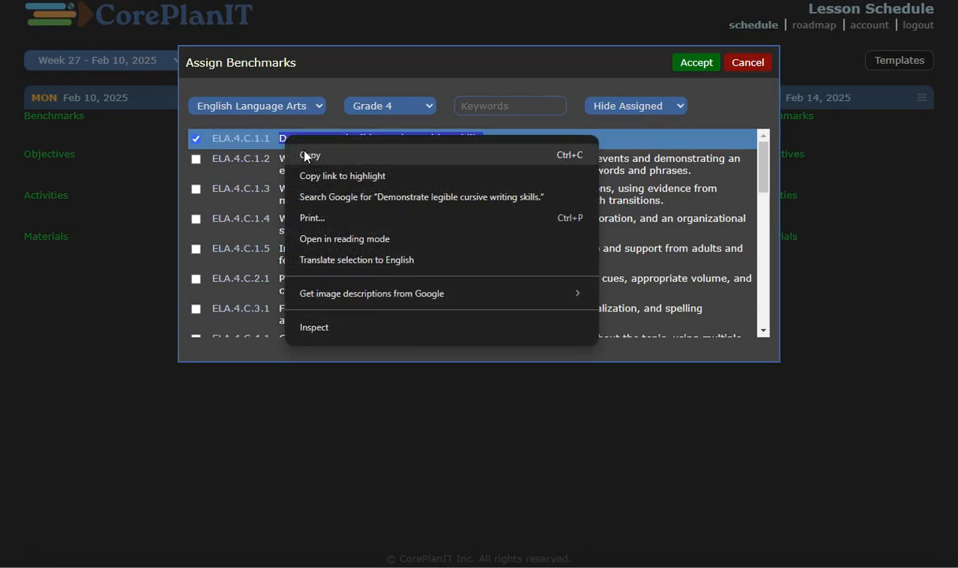
click(304, 154)
click(696, 62)
click(40, 175)
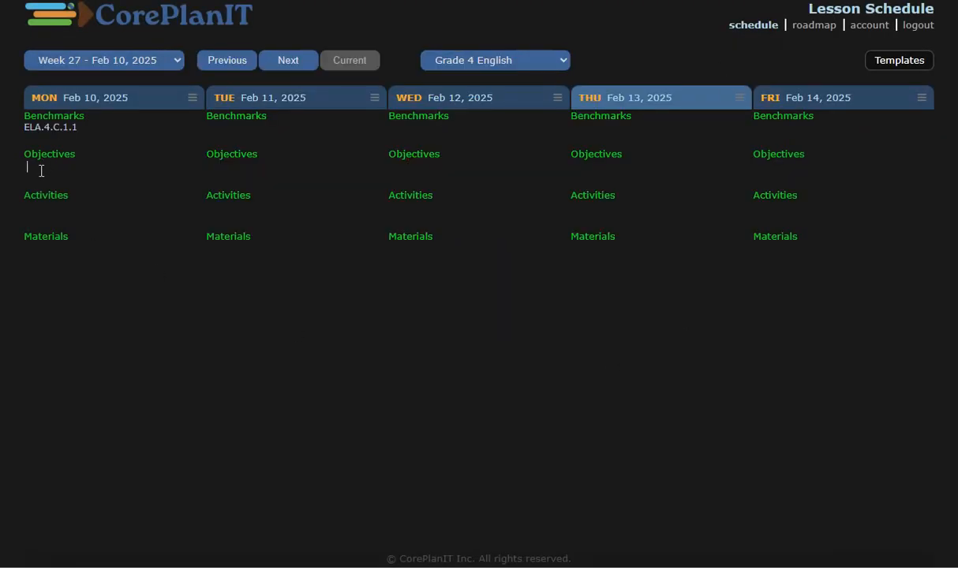
right_click(40, 174)
click(67, 341)
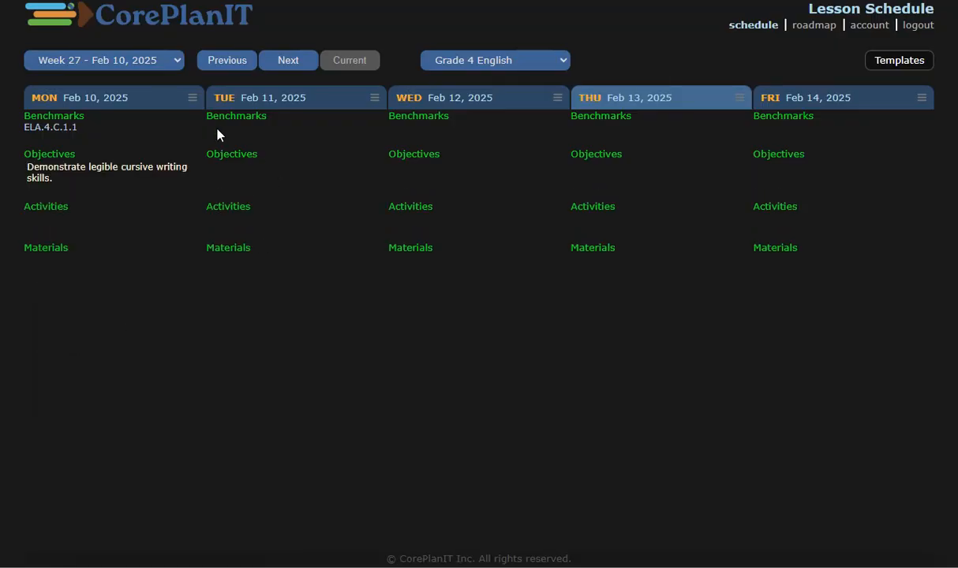
Assign benchmarks ELA.4.C.1.2, ELA.4.C.1.3, ELA.4.C.1.4 and ELA.4.C.1.5 to the Tuesday through Friday English lessons, one per day in order
click(218, 134)
double_click(306, 139)
click(467, 126)
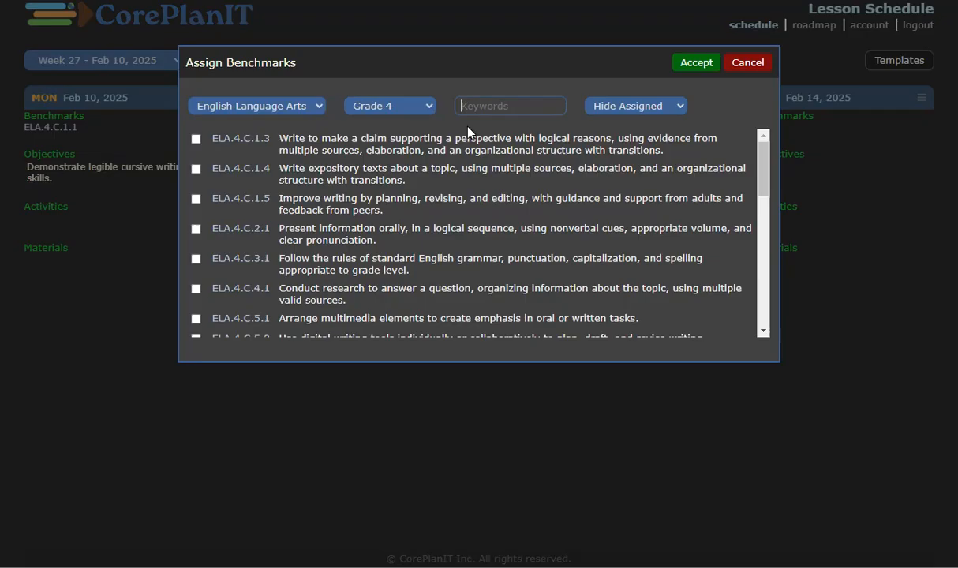
double_click(518, 148)
click(608, 128)
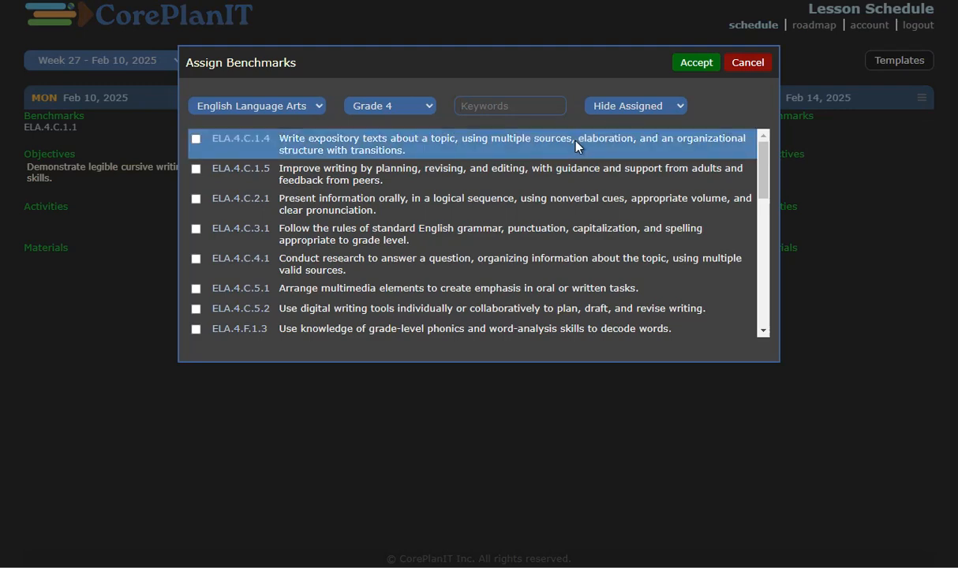
double_click(545, 142)
double_click(607, 149)
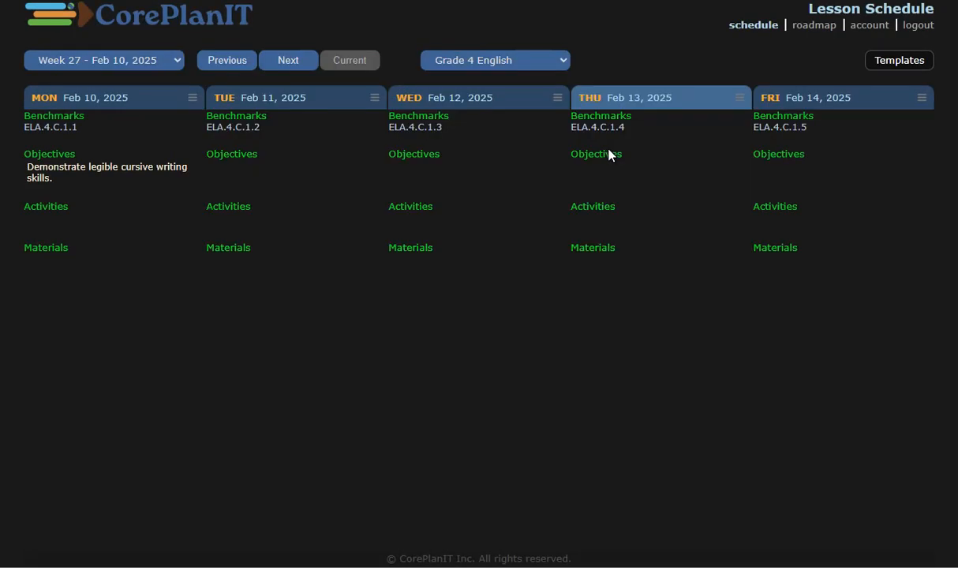
Return to the course schedule and review the lesson details of Monday's Grade 4 Math and Grade 4 English lessons
click(739, 97)
click(729, 163)
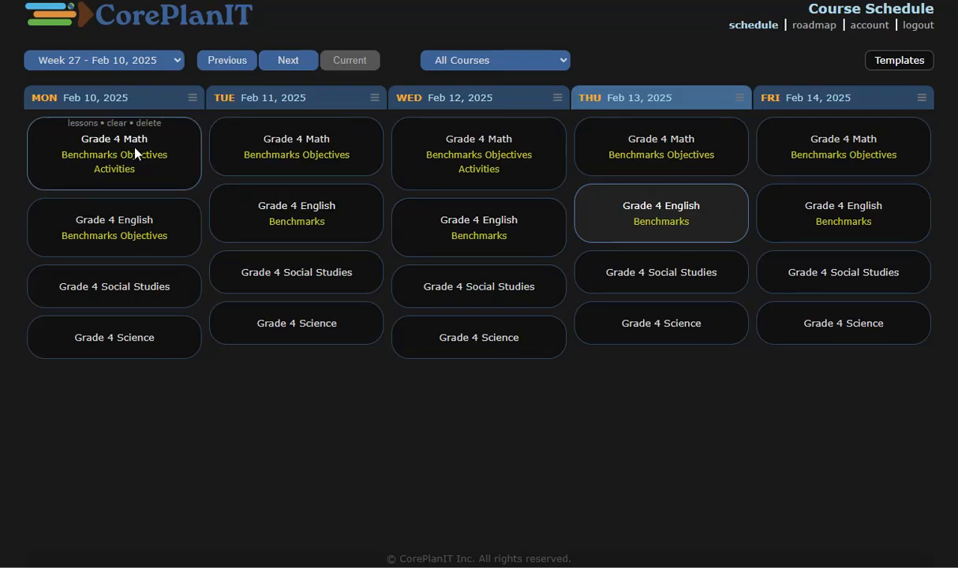
mouse_move(116, 156)
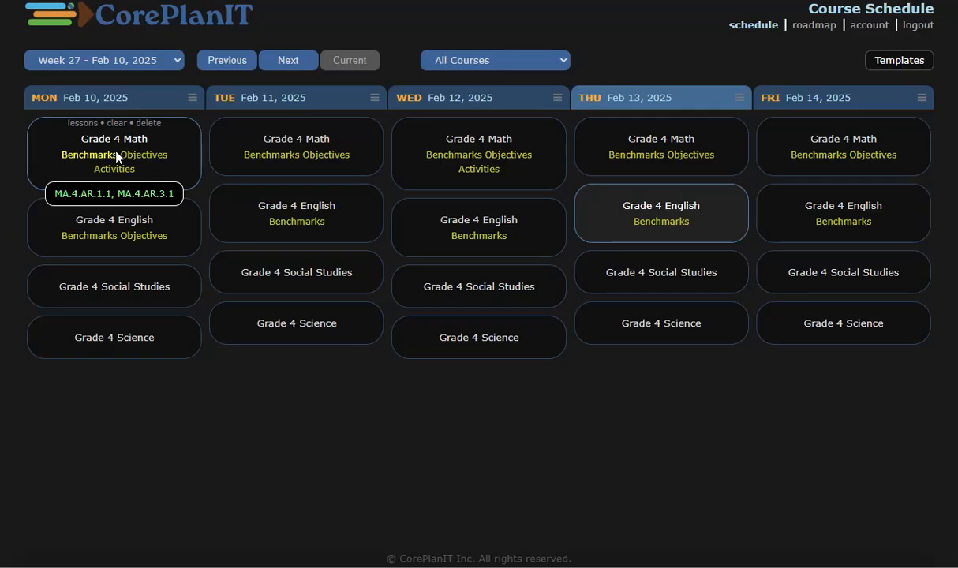
click(116, 156)
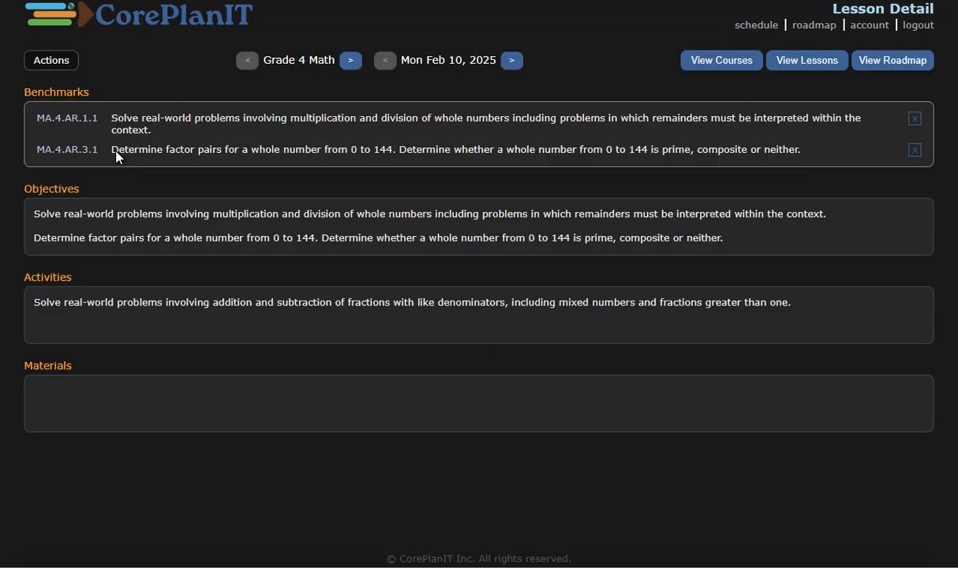
click(350, 61)
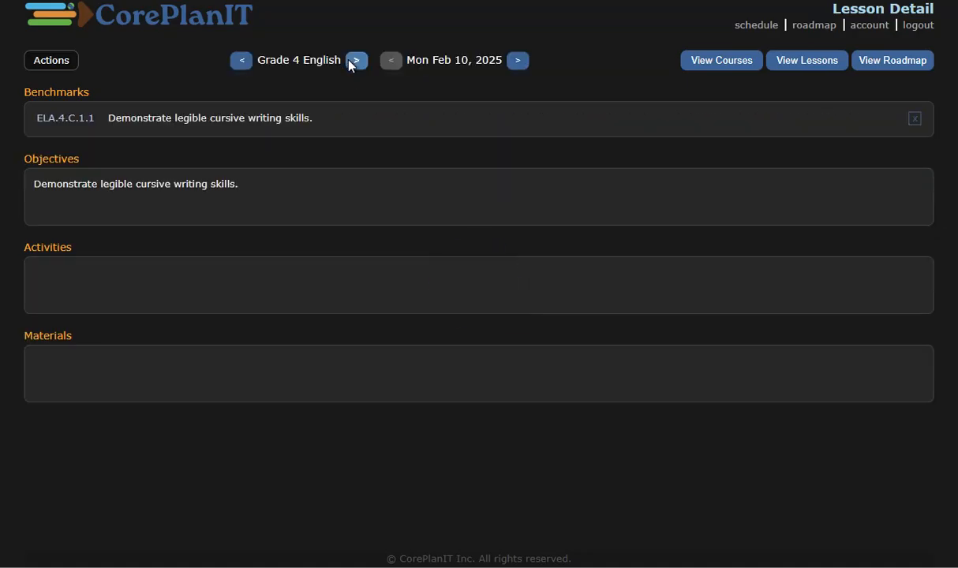
Assign benchmark SS.4.A.1.1 to Monday, Feb 10's Grade 4 Social Studies lesson and SC.4.E.5.2 to its Science lesson, finishing at the course schedule
click(351, 62)
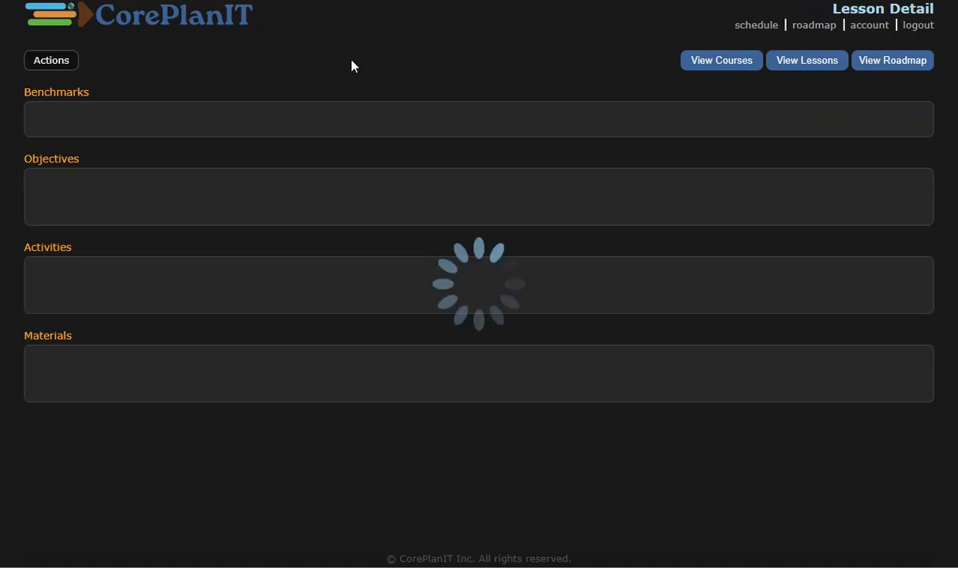
click(257, 119)
click(321, 144)
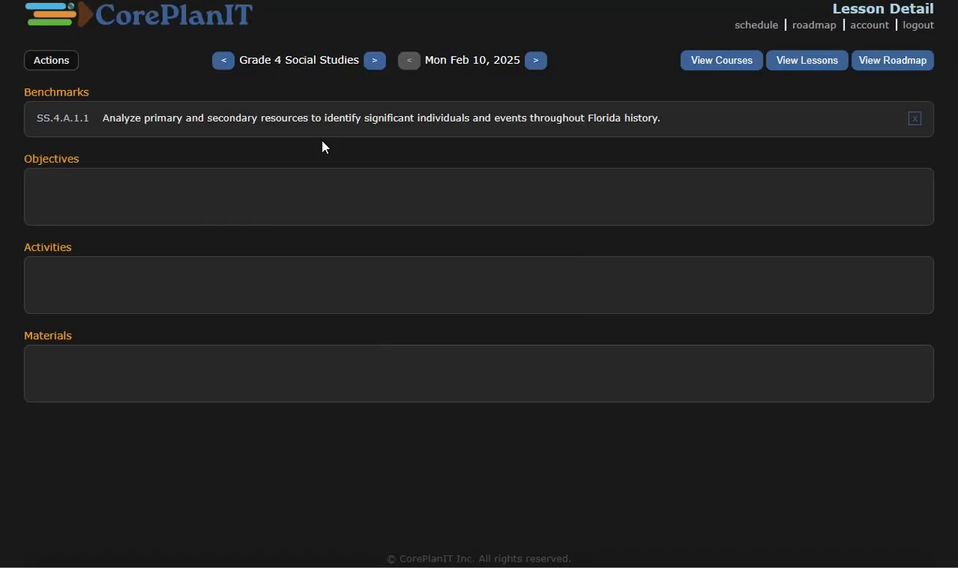
click(374, 62)
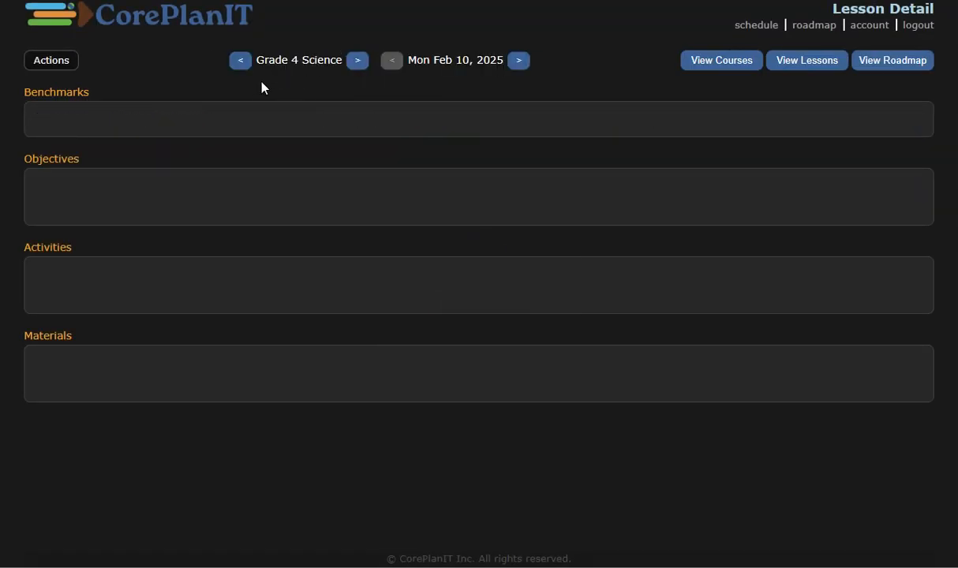
click(325, 120)
click(351, 142)
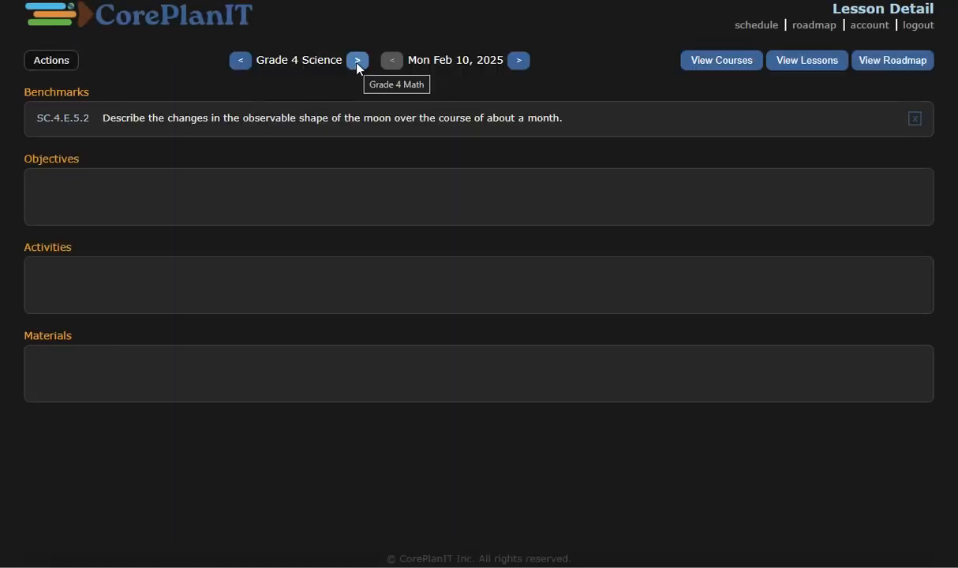
click(358, 63)
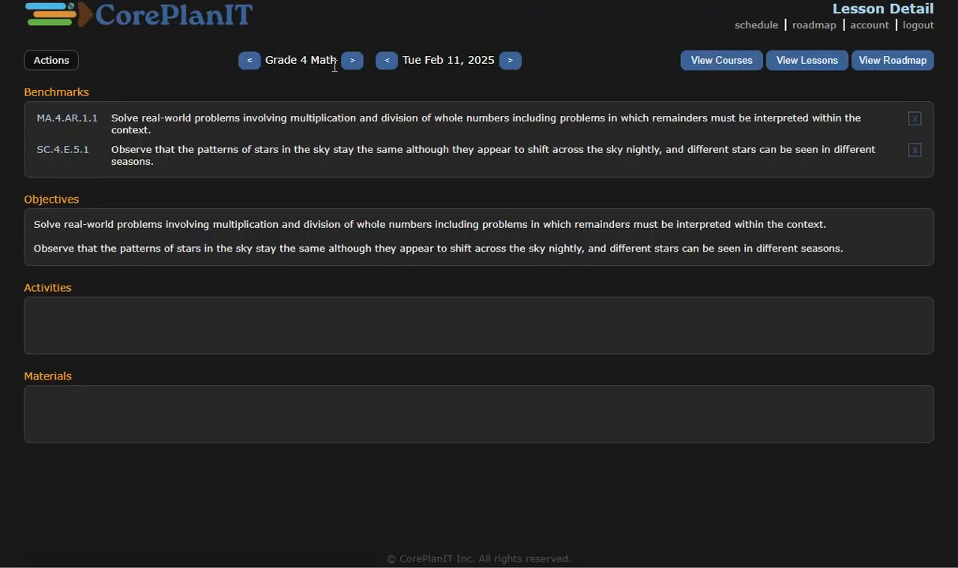
click(701, 68)
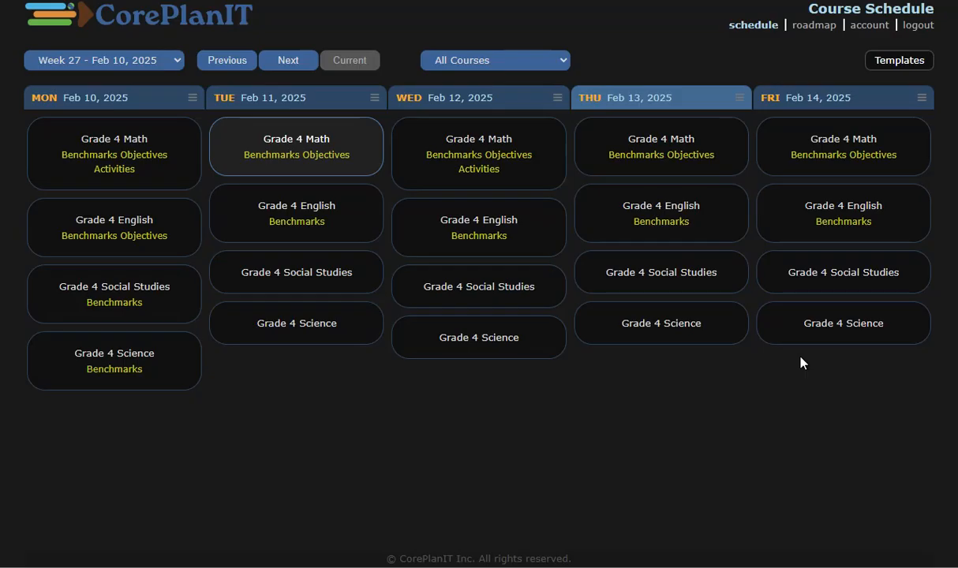
Bump all Wednesday, Feb 12 lessons to Feb 13, 2025 and check the schedules of the following two weeks
click(557, 98)
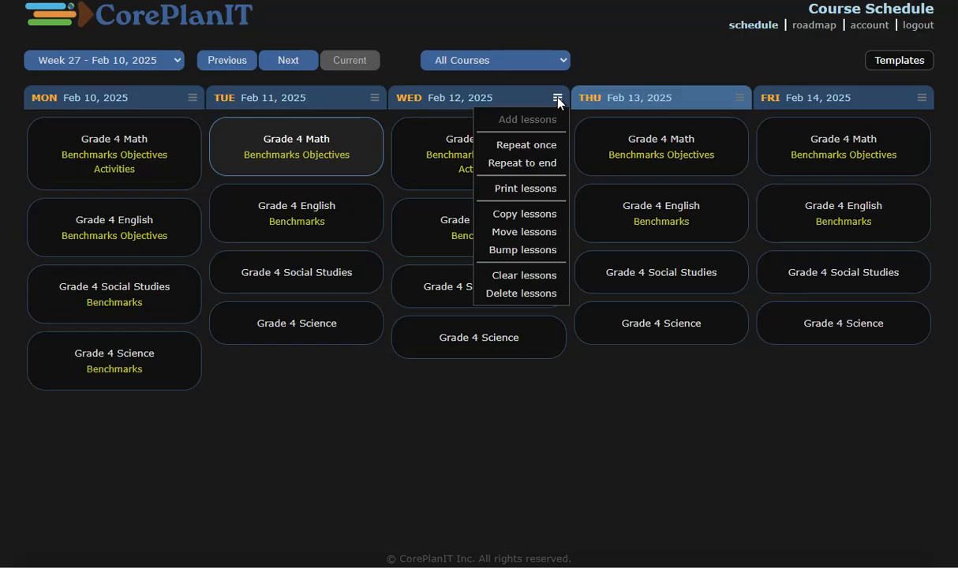
click(556, 250)
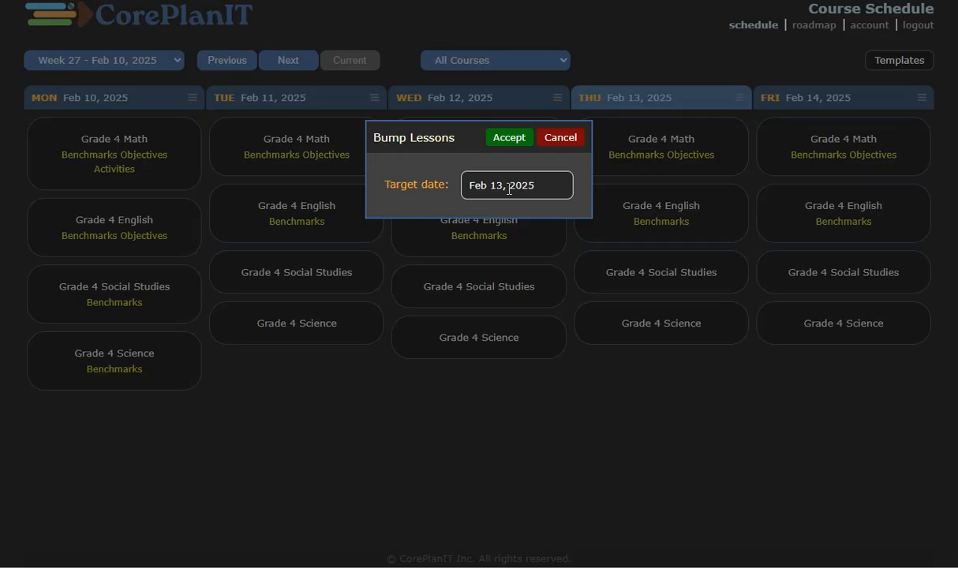
click(501, 141)
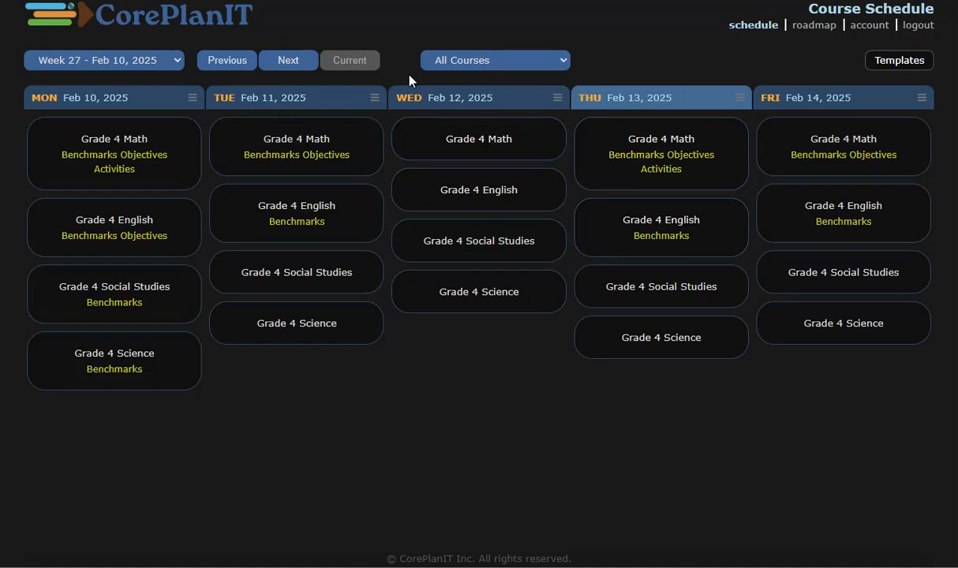
click(289, 63)
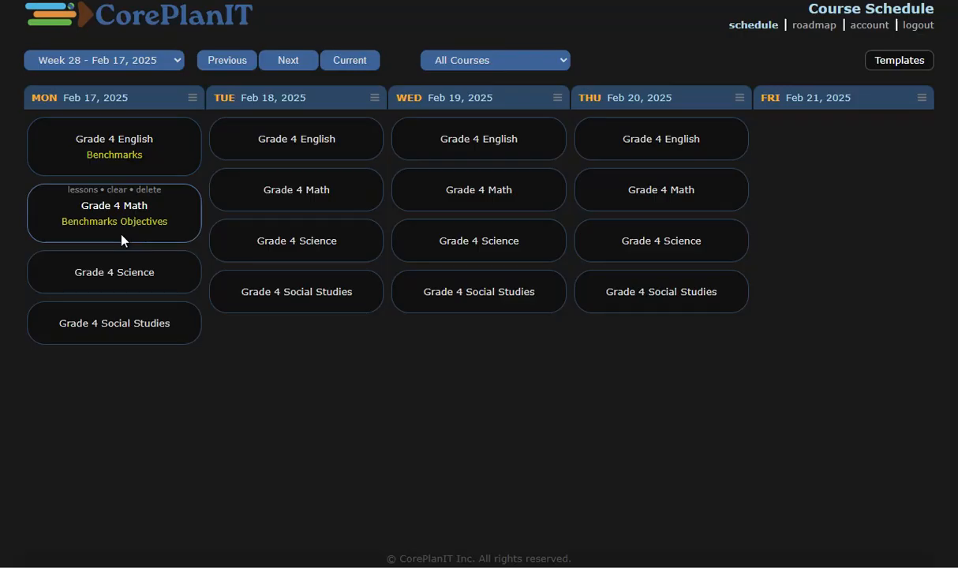
click(274, 64)
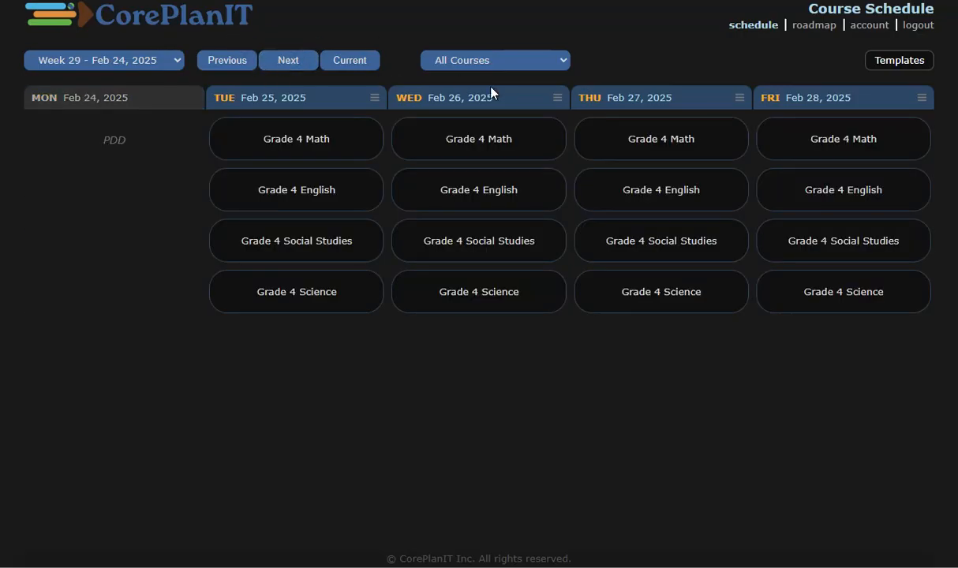
click(214, 64)
click(221, 65)
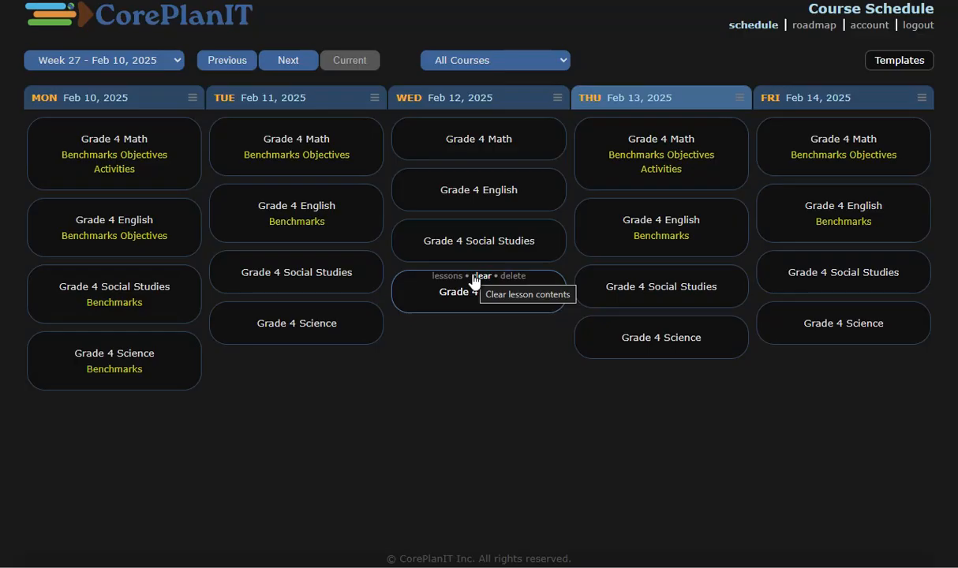
Delete all lessons on Wednesday, Feb 12, 2025
click(556, 99)
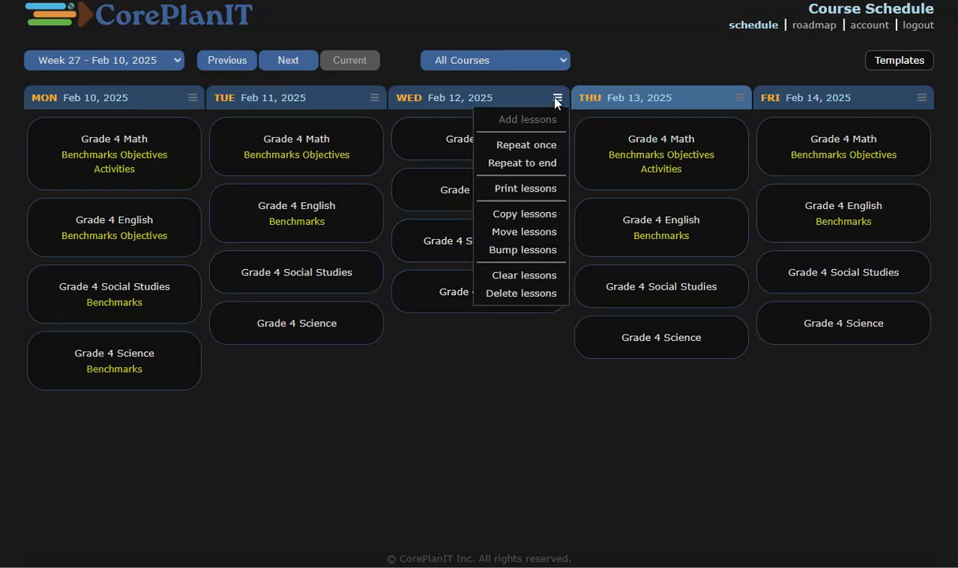
click(551, 294)
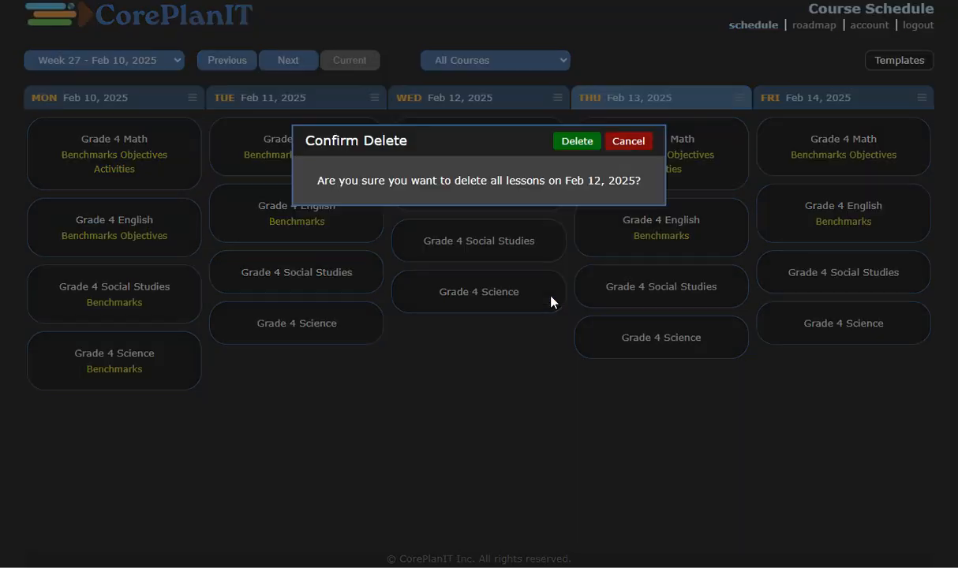
click(576, 141)
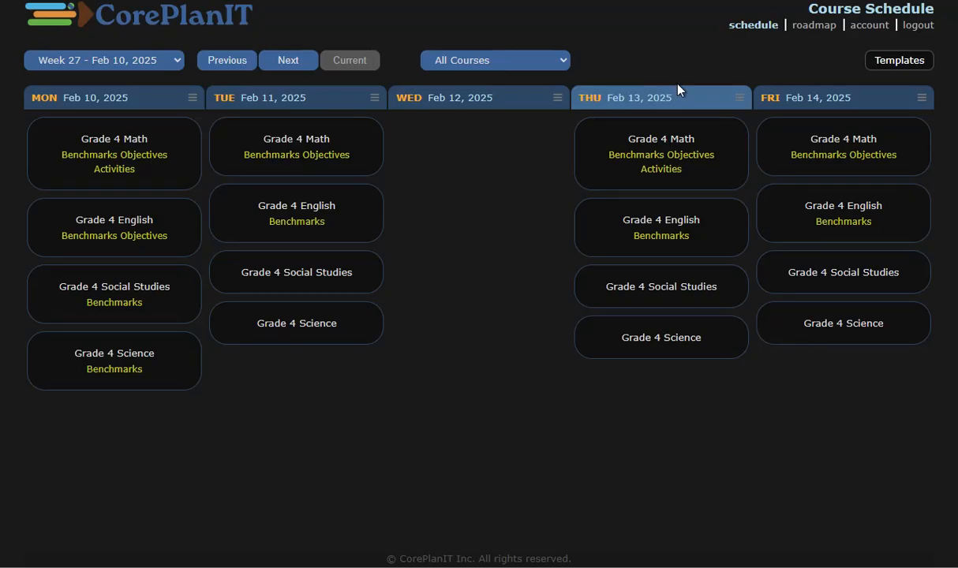
Bump all Thursday, Feb 13 lessons to Feb 18, 2025 and compare the schedules of Week 27 and Week 28
click(739, 98)
click(740, 254)
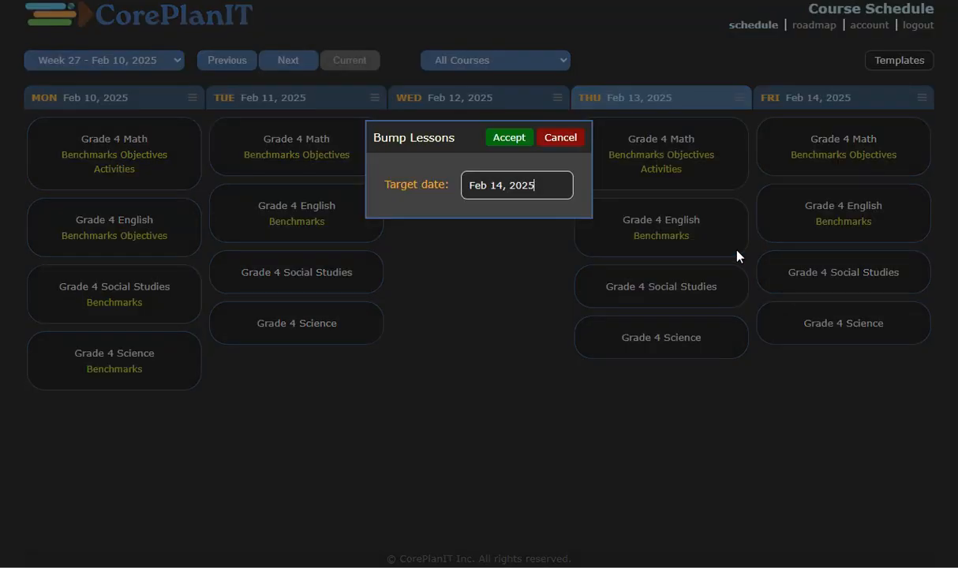
click(521, 186)
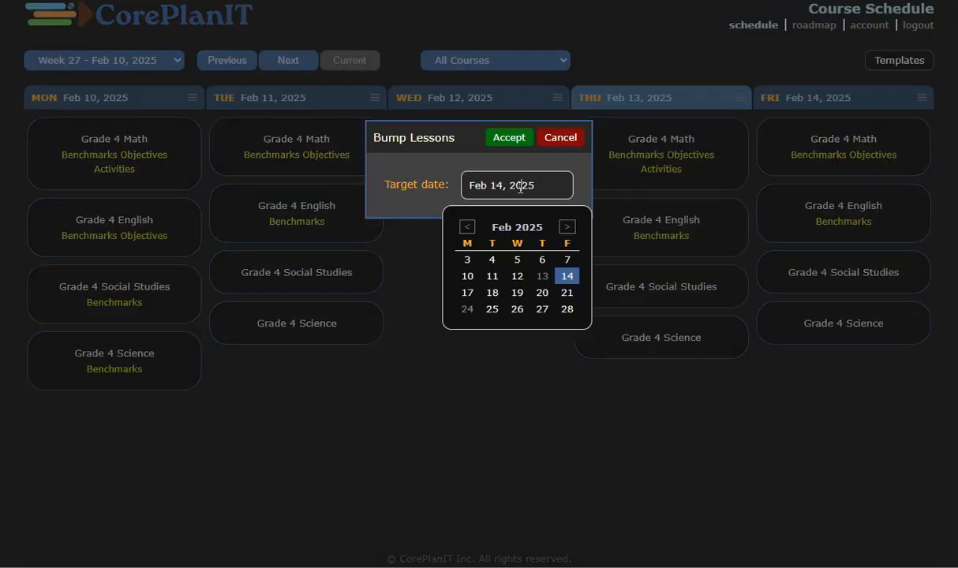
click(489, 300)
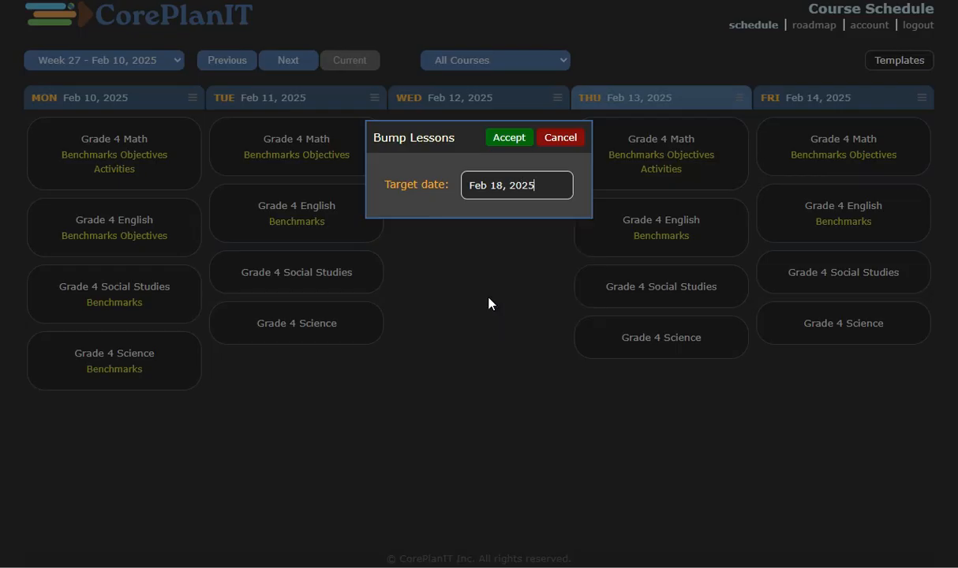
click(505, 139)
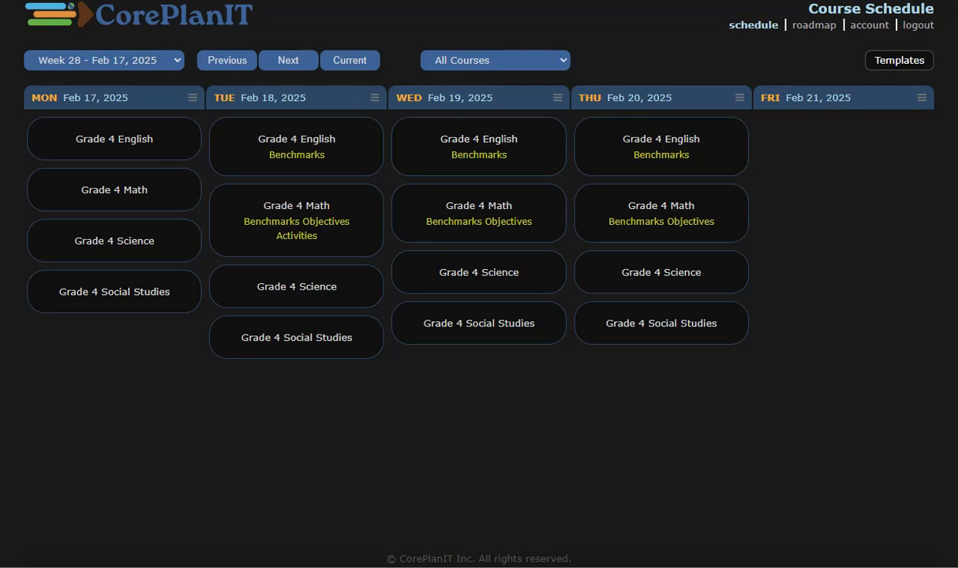
click(225, 58)
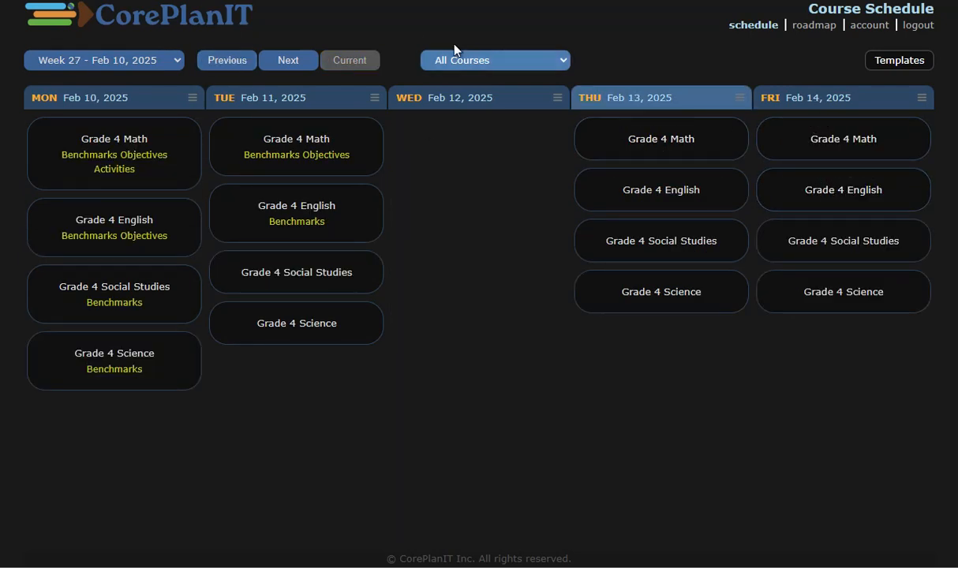
click(304, 60)
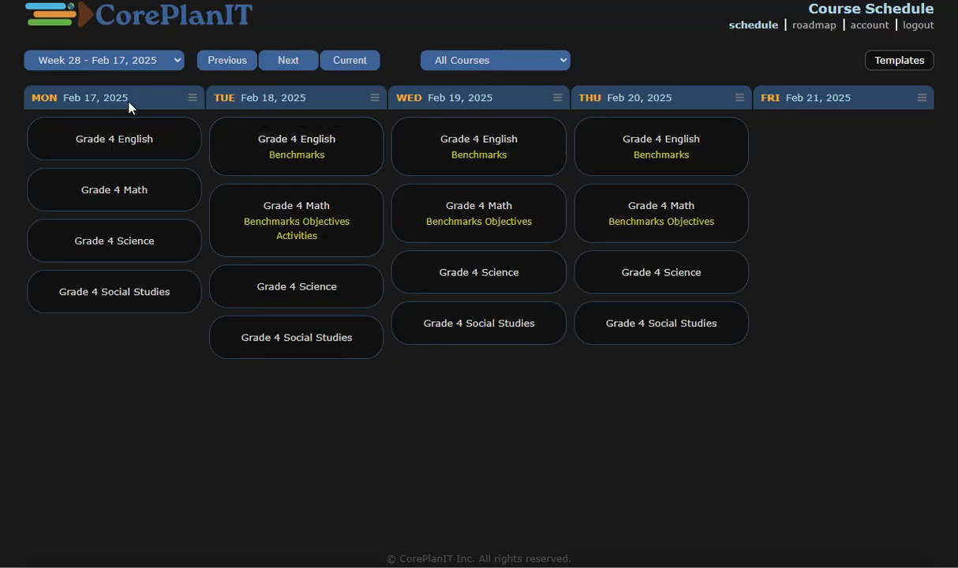
key(Tab)
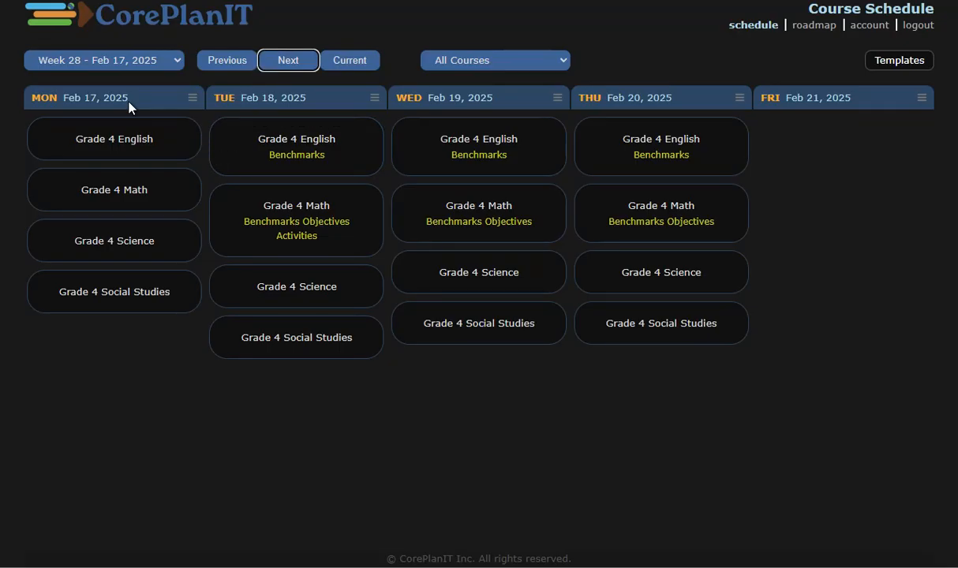
right_click(125, 120)
click(283, 20)
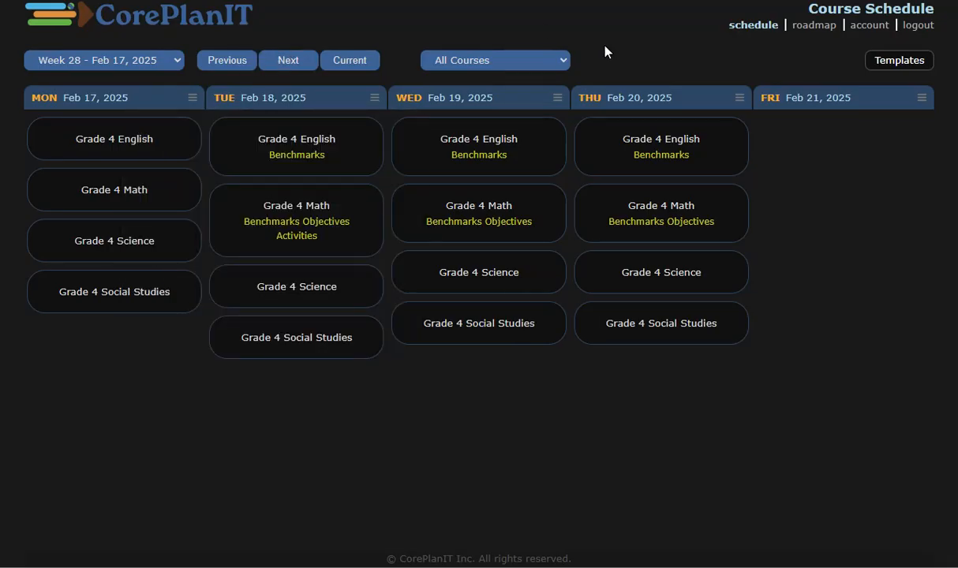
Move the Wednesday, Feb 19 Grade 4 Math lesson to Feb 20 from its lesson schedule and return to the course schedule
mouse_move(435, 197)
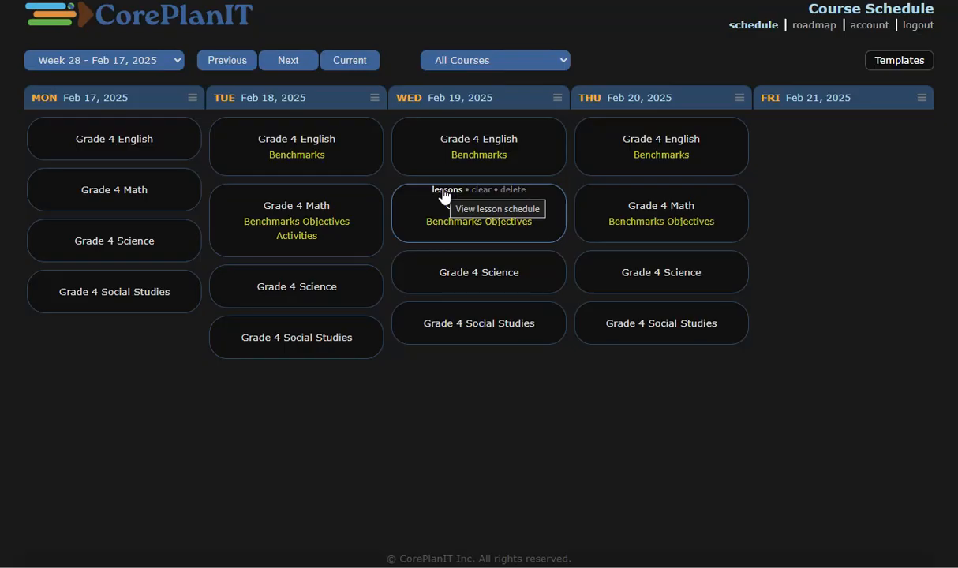
click(444, 191)
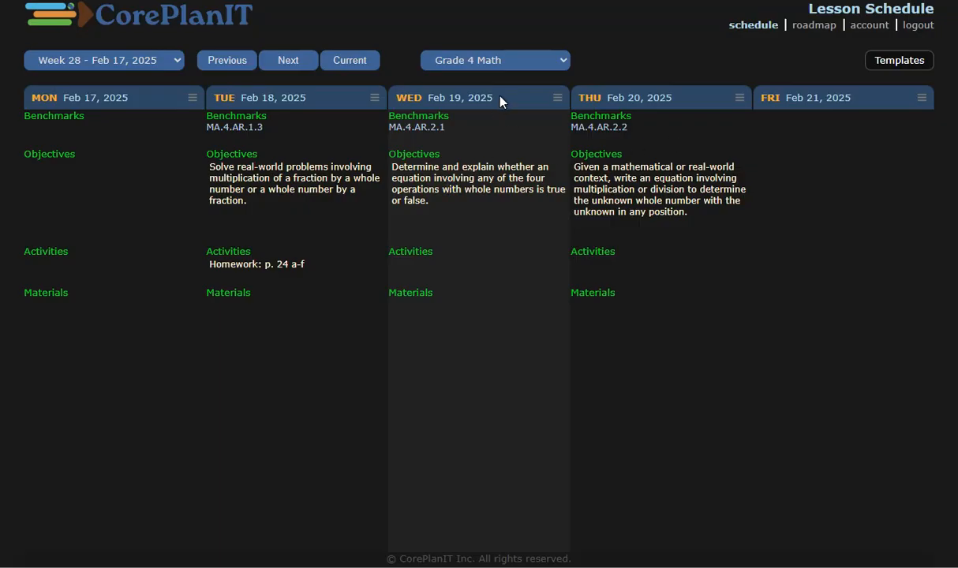
click(557, 98)
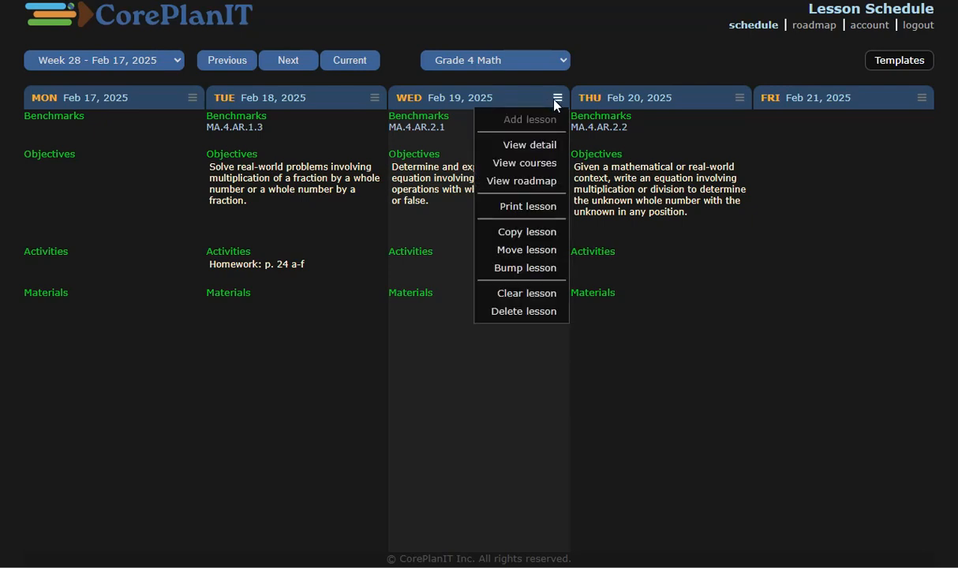
click(538, 251)
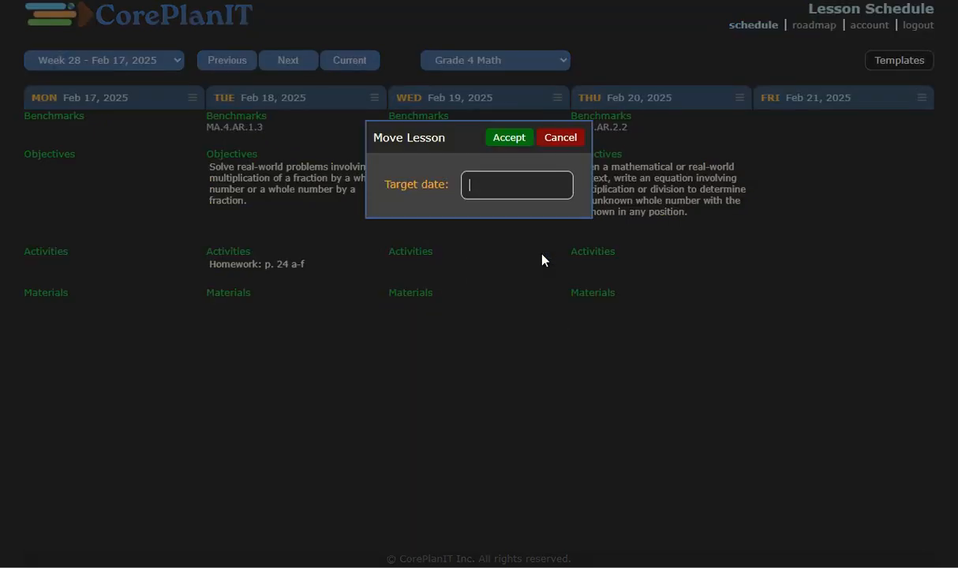
click(485, 190)
click(540, 300)
click(507, 139)
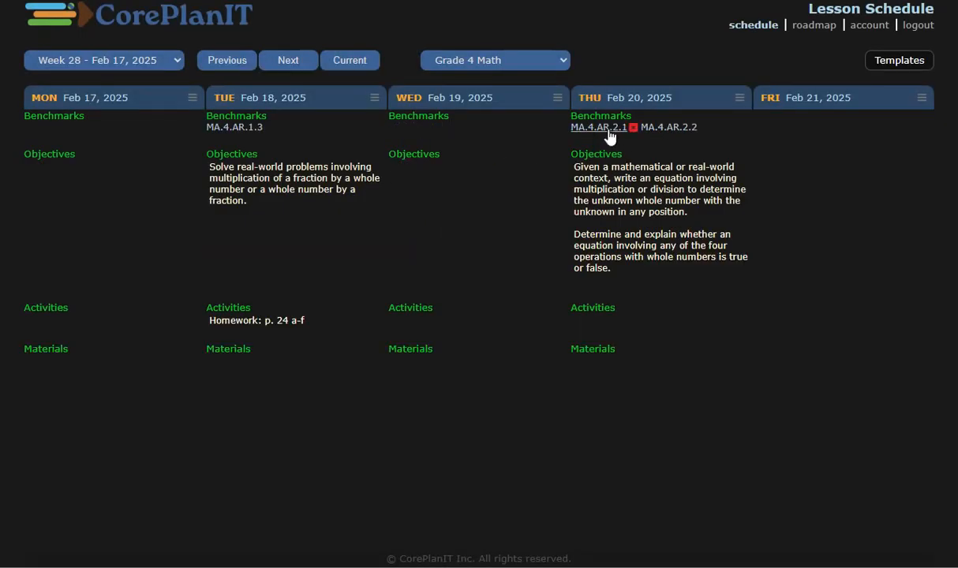
mouse_move(676, 131)
click(740, 97)
click(692, 155)
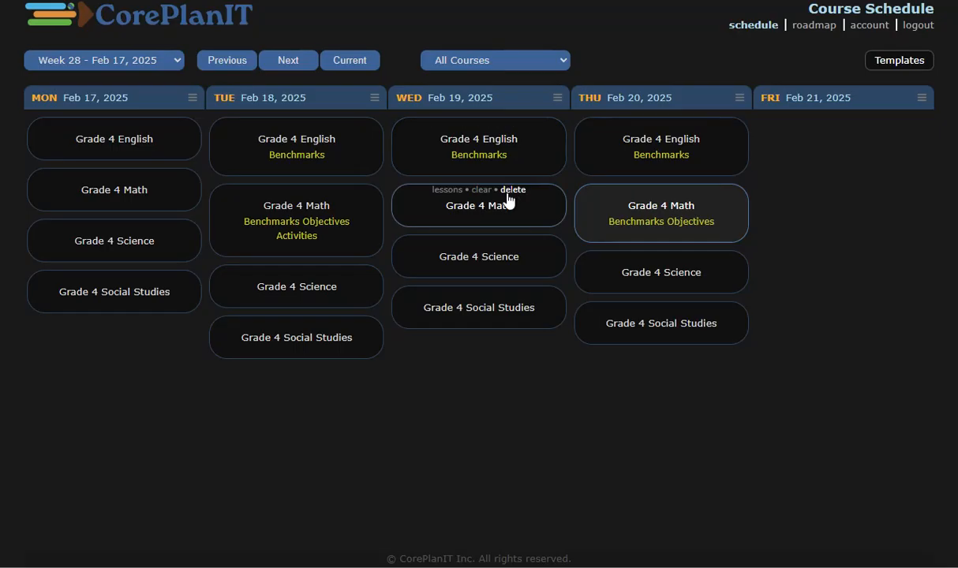
Move the Wednesday, Feb 19 Grade 4 English lesson to Feb 20 from its lesson detail and return to the course schedule
click(473, 150)
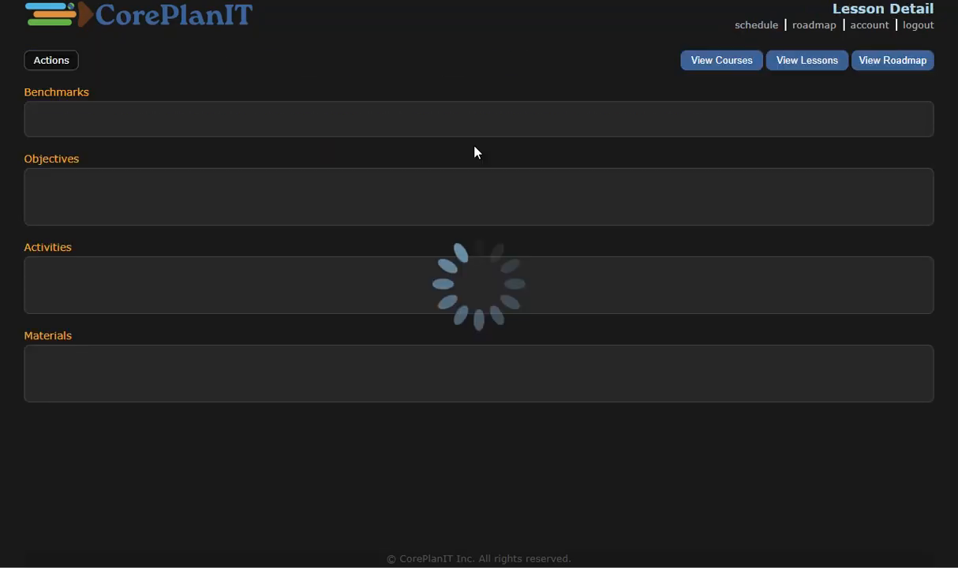
click(62, 61)
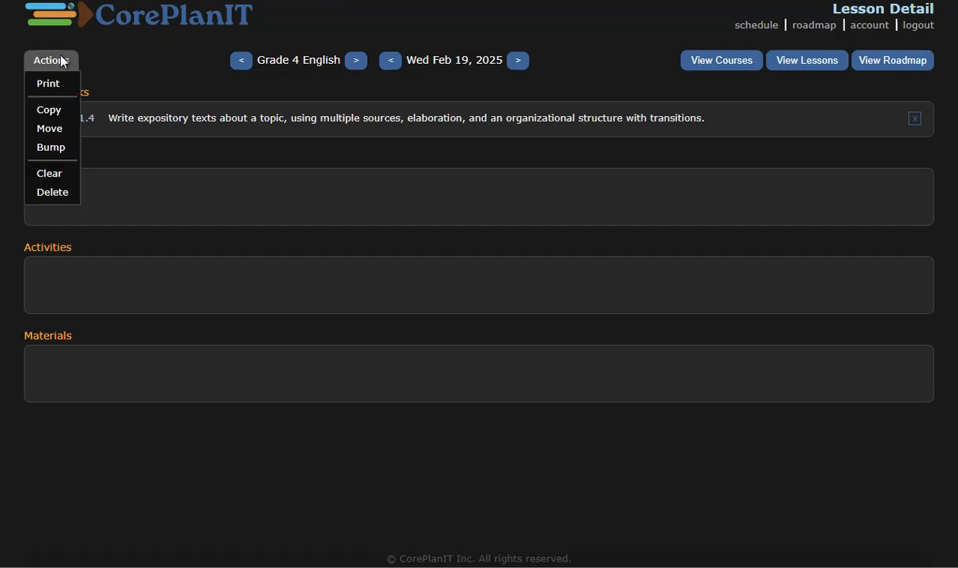
click(45, 130)
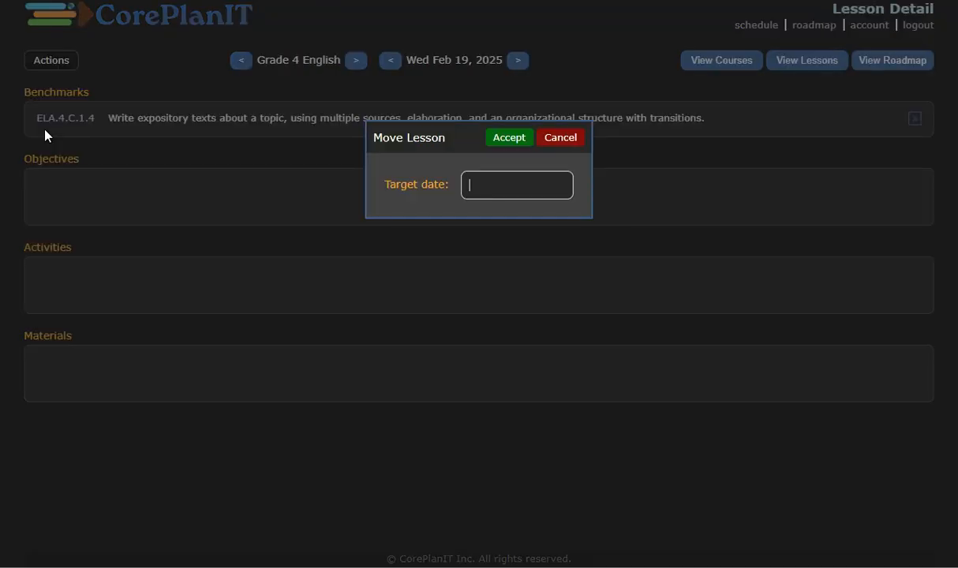
click(490, 179)
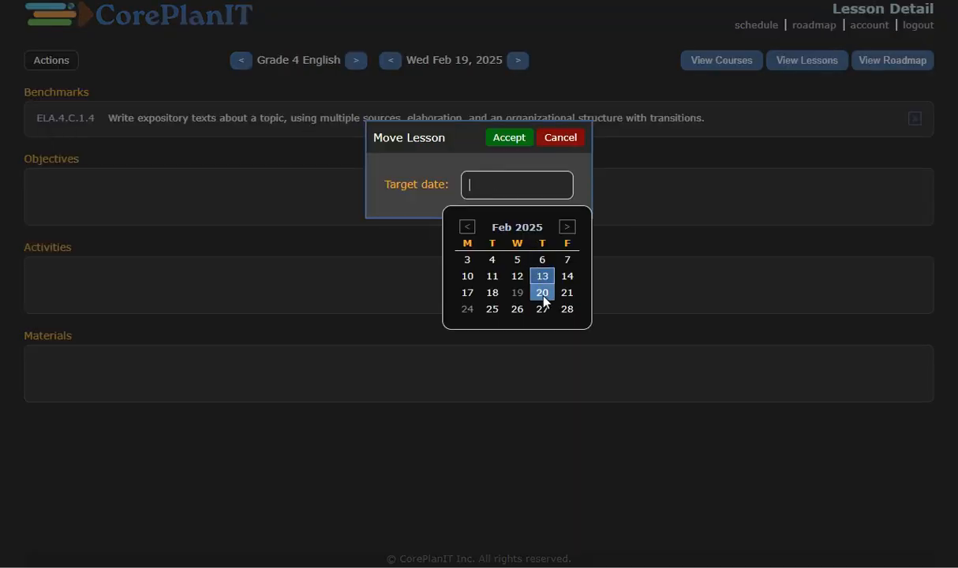
click(542, 293)
click(508, 137)
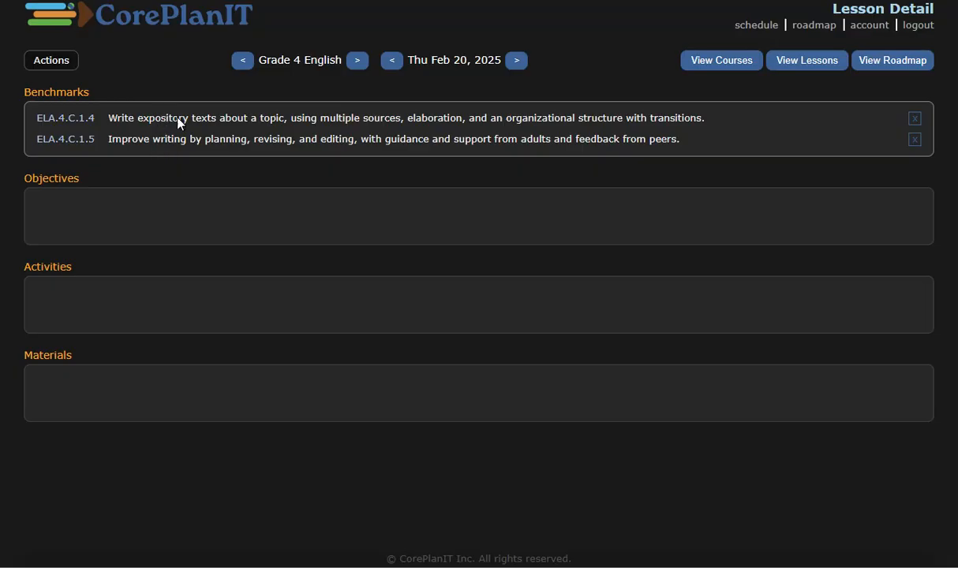
click(729, 65)
mouse_move(471, 157)
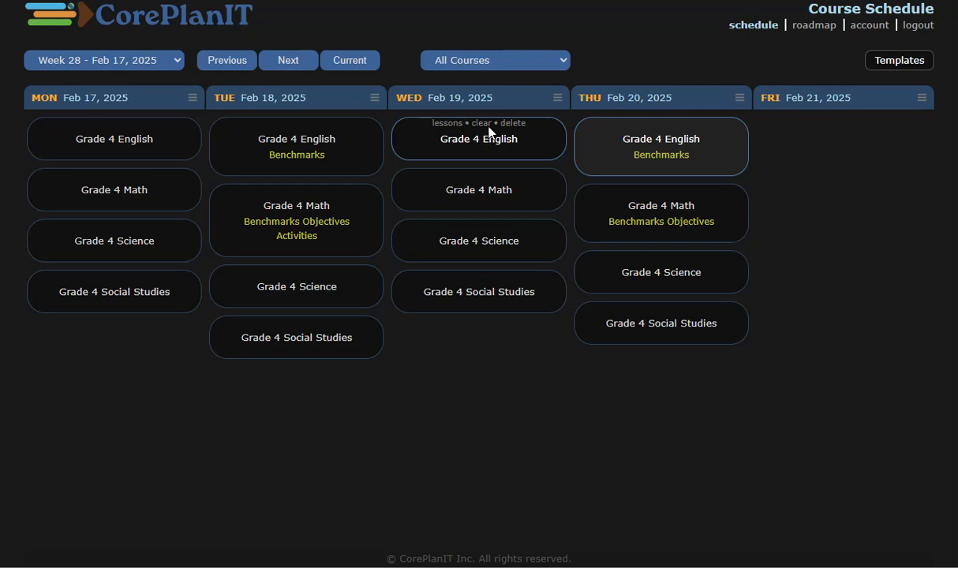
Copy all Tuesday, Feb 18 lessons to Feb 19, 2025
mouse_move(682, 157)
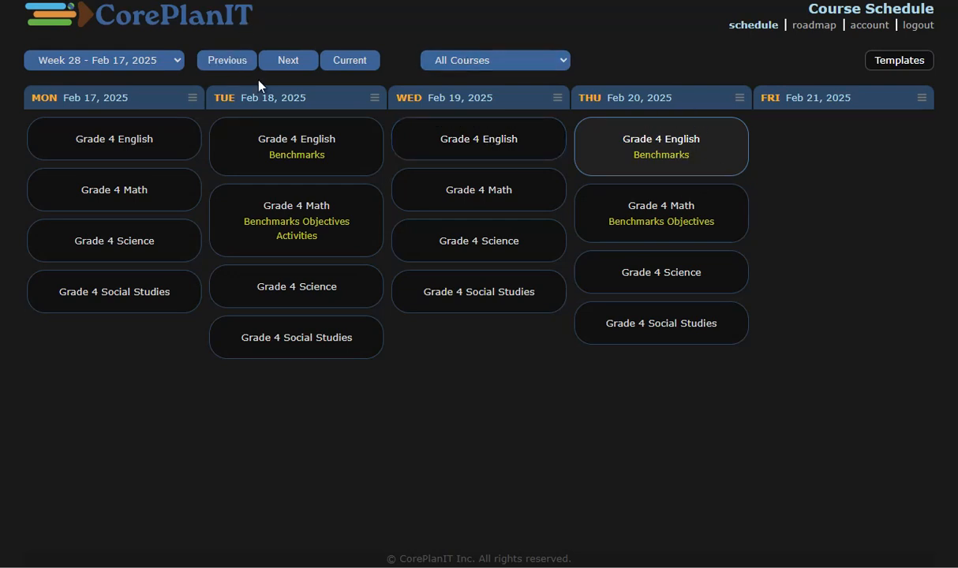
click(374, 98)
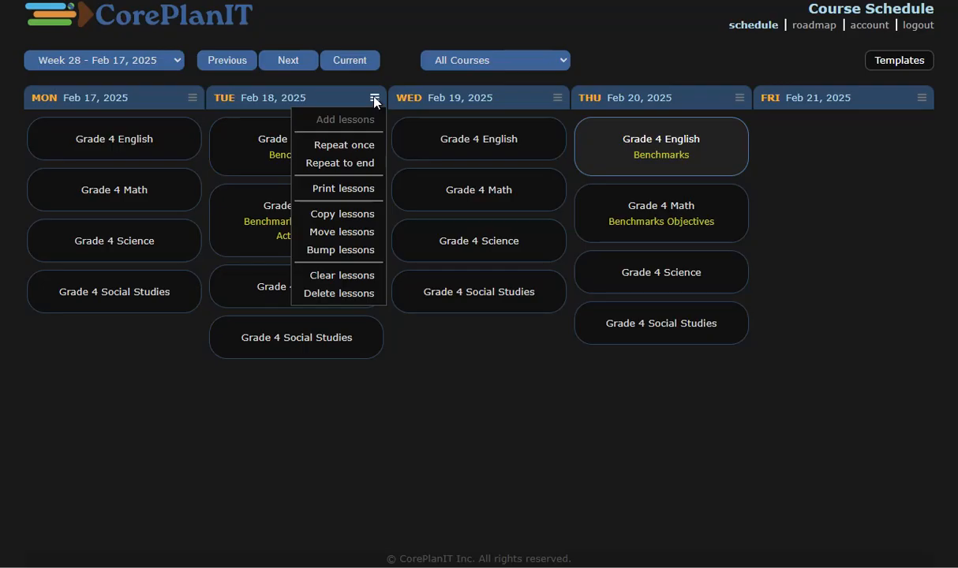
click(359, 217)
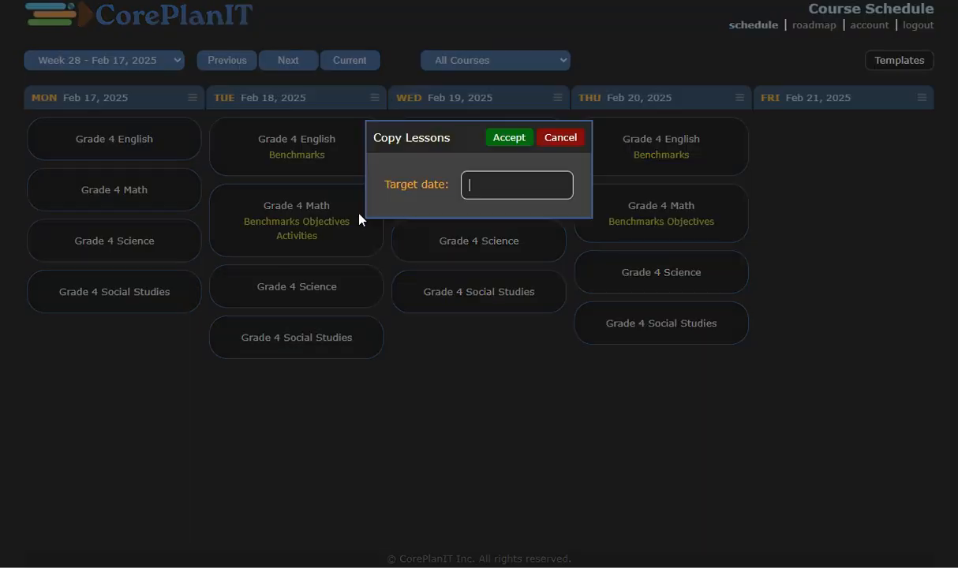
click(479, 185)
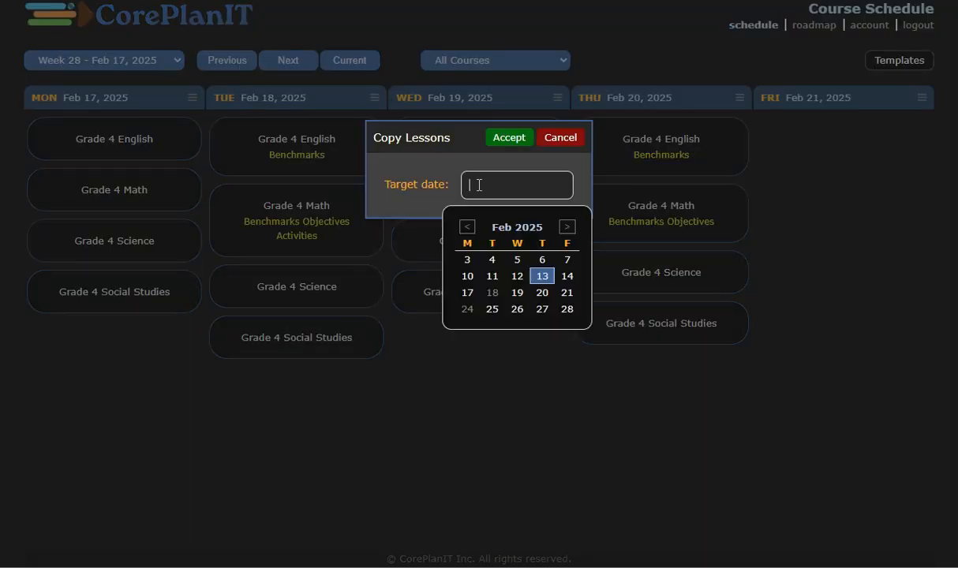
click(516, 293)
click(508, 138)
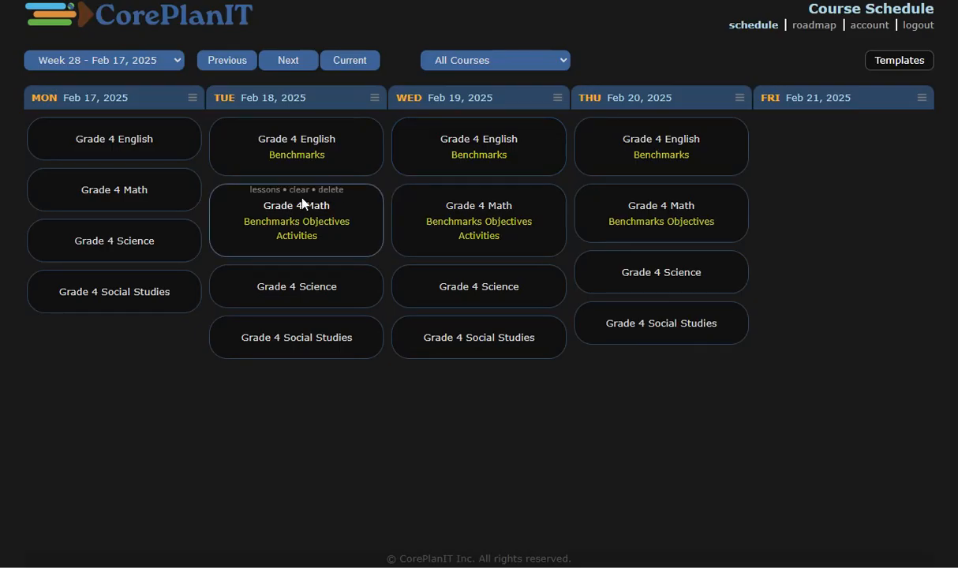
Compare the Grade 4 Math lesson contents on Feb 18 and Feb 19 in the lesson schedule, and return to all courses
click(258, 190)
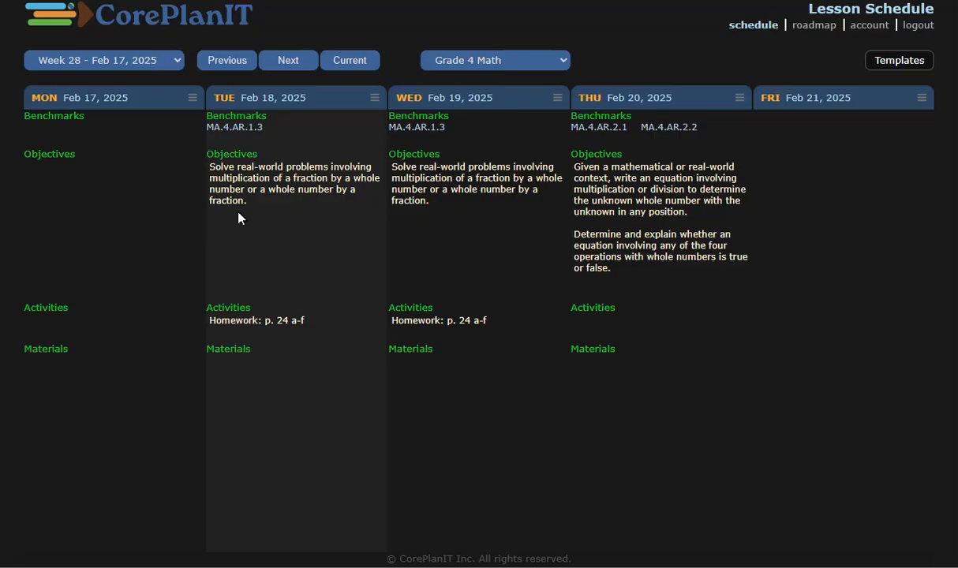
click(464, 61)
click(462, 81)
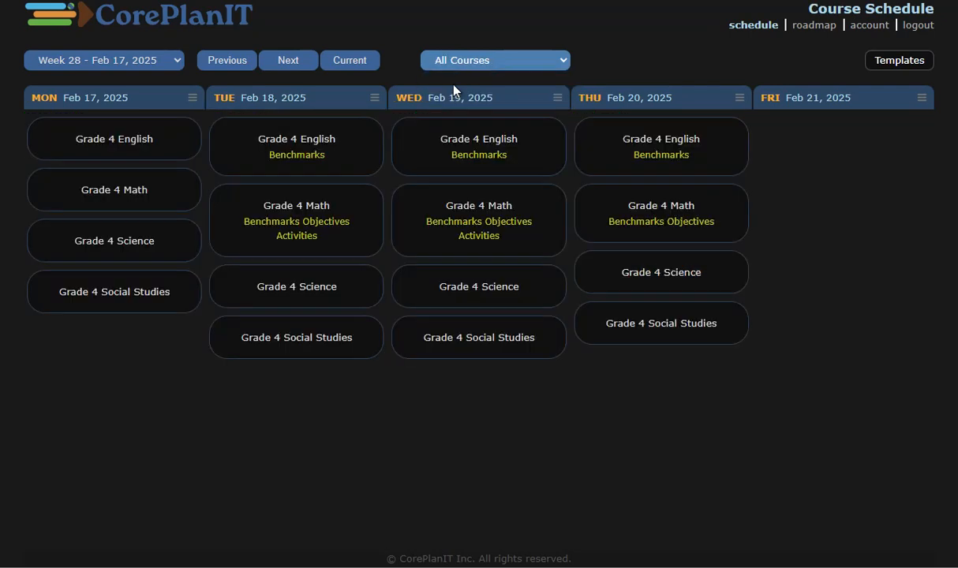
Clear the contents of all lessons on Wednesday, Feb 19, 2025
click(557, 98)
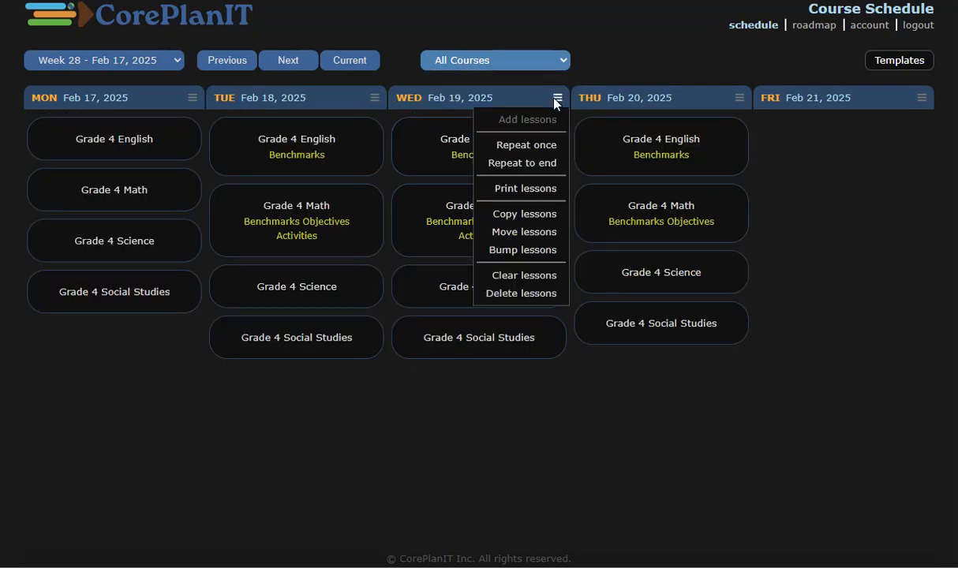
click(374, 97)
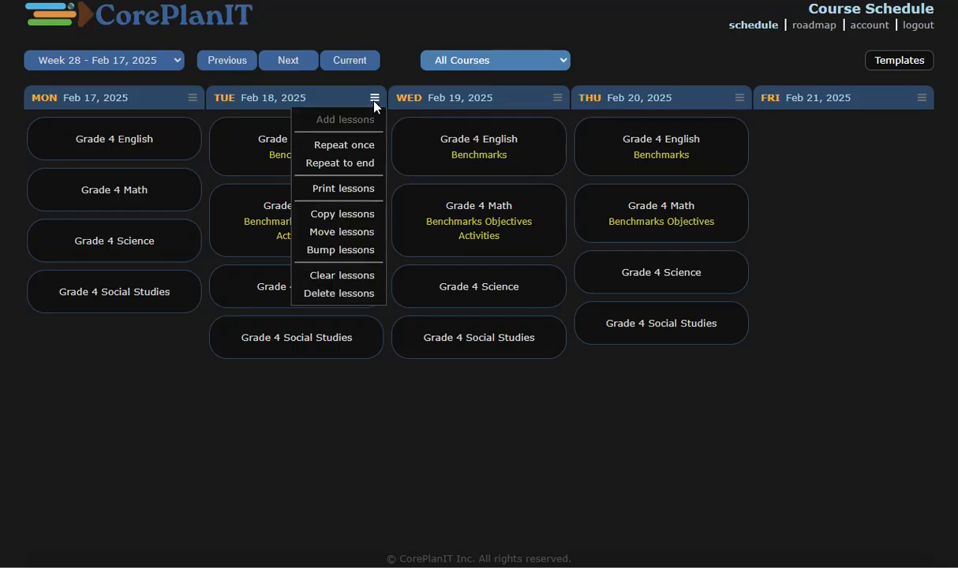
click(557, 97)
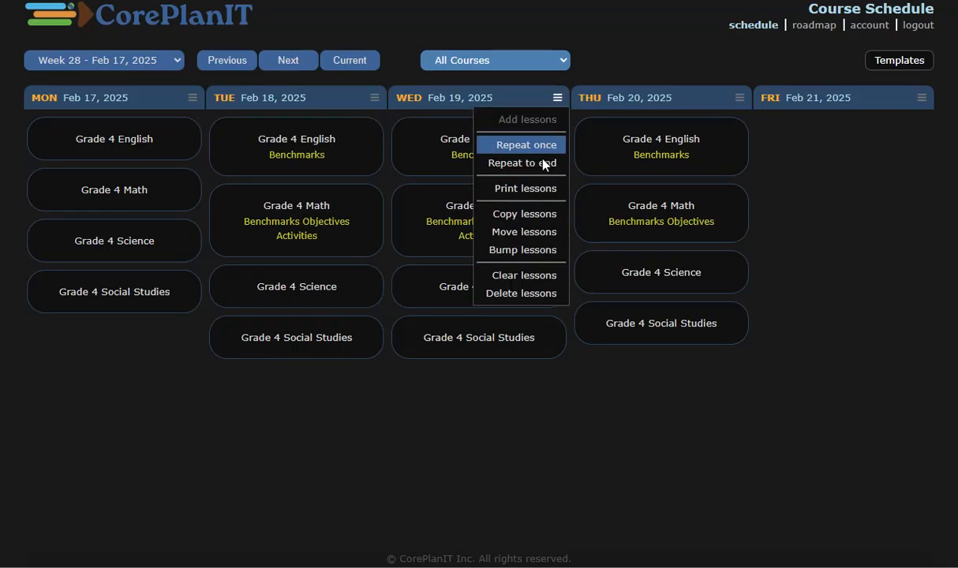
click(545, 275)
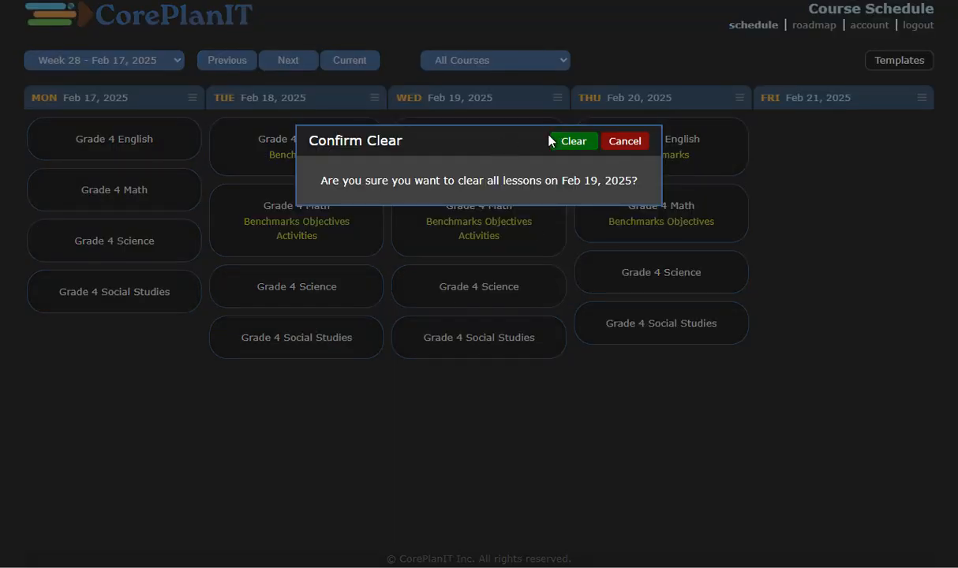
click(567, 141)
mouse_move(480, 286)
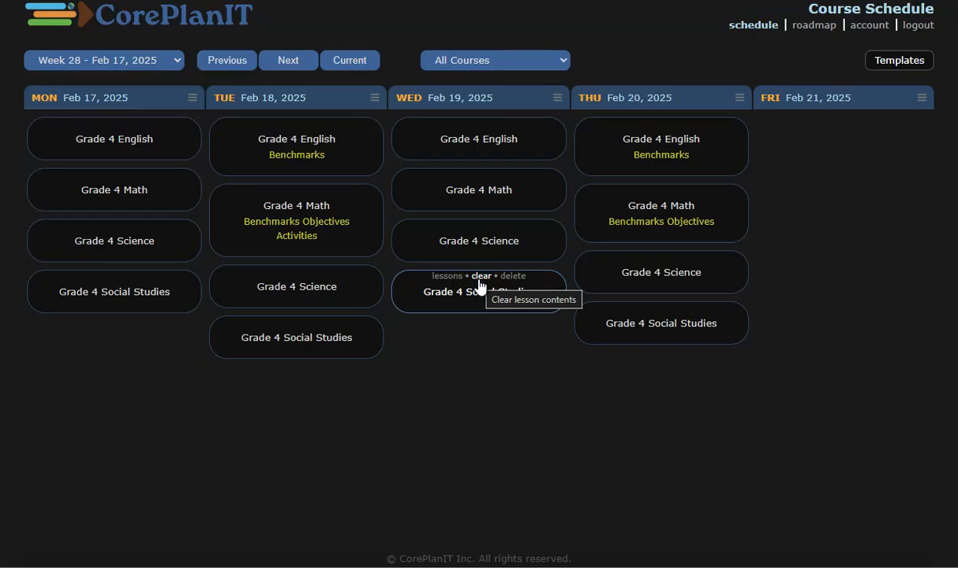
Delete all lessons on Wednesday, Feb 19, 2025
click(557, 97)
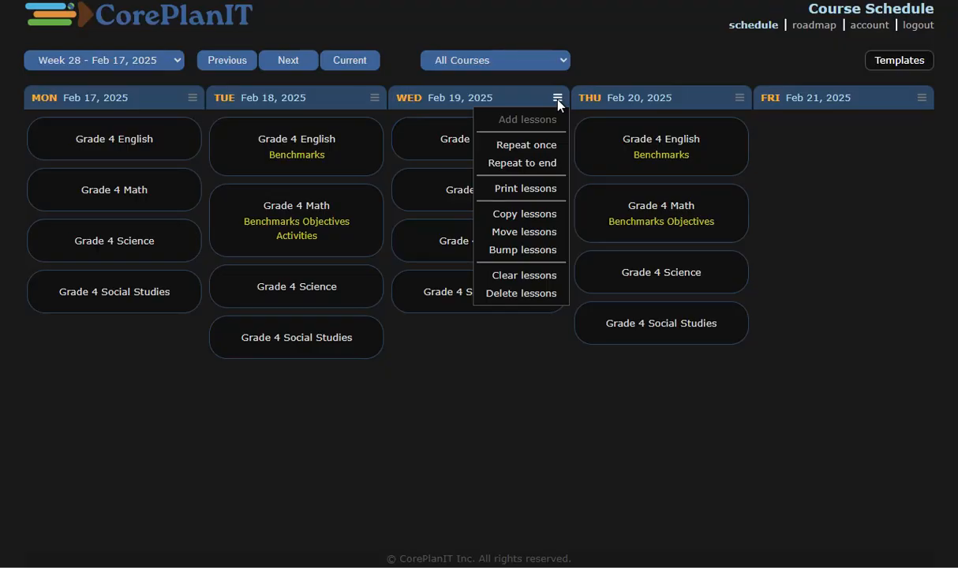
click(554, 293)
click(574, 142)
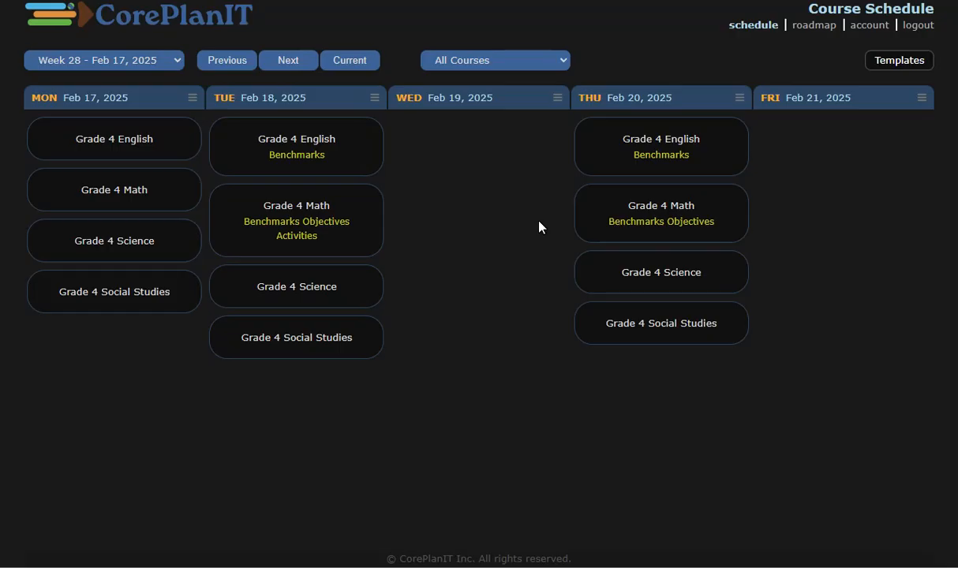
mouse_move(262, 154)
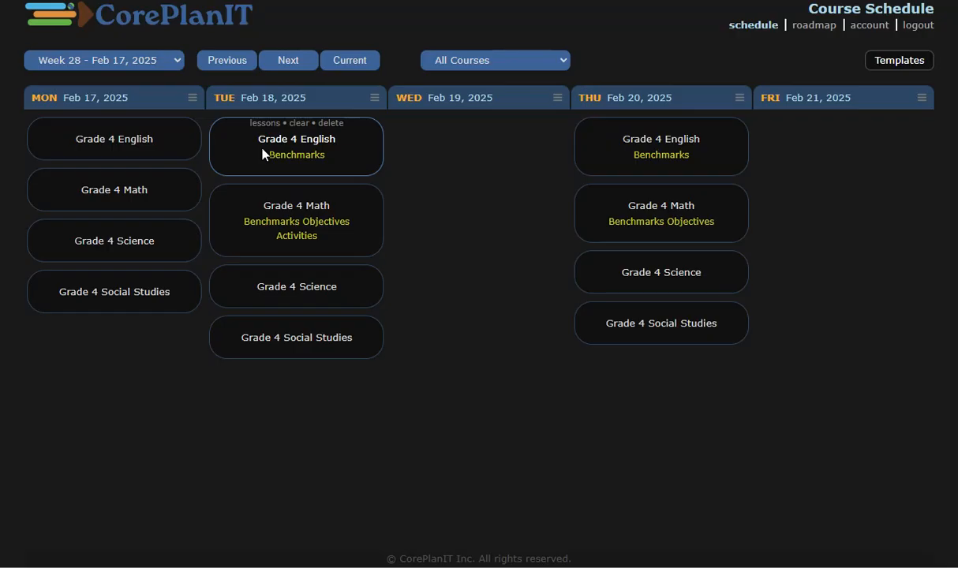
Open the lesson roadmap and view the Grade 4 English Language Arts benchmarks
click(796, 25)
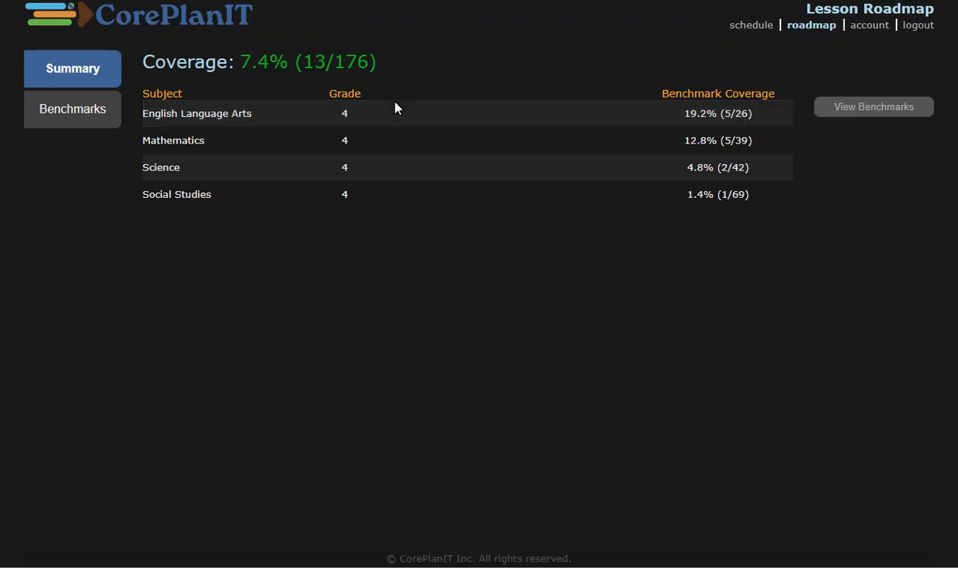
click(389, 120)
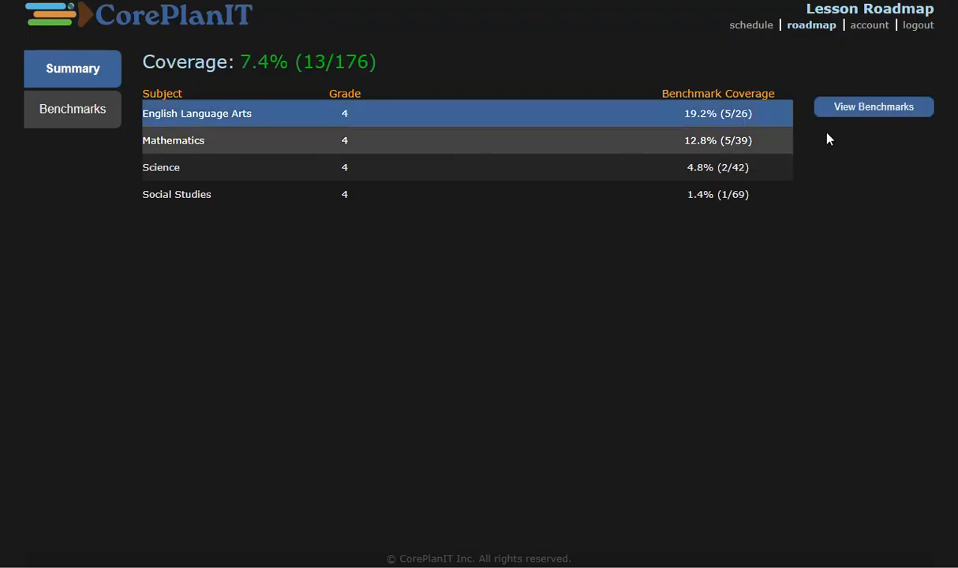
click(866, 108)
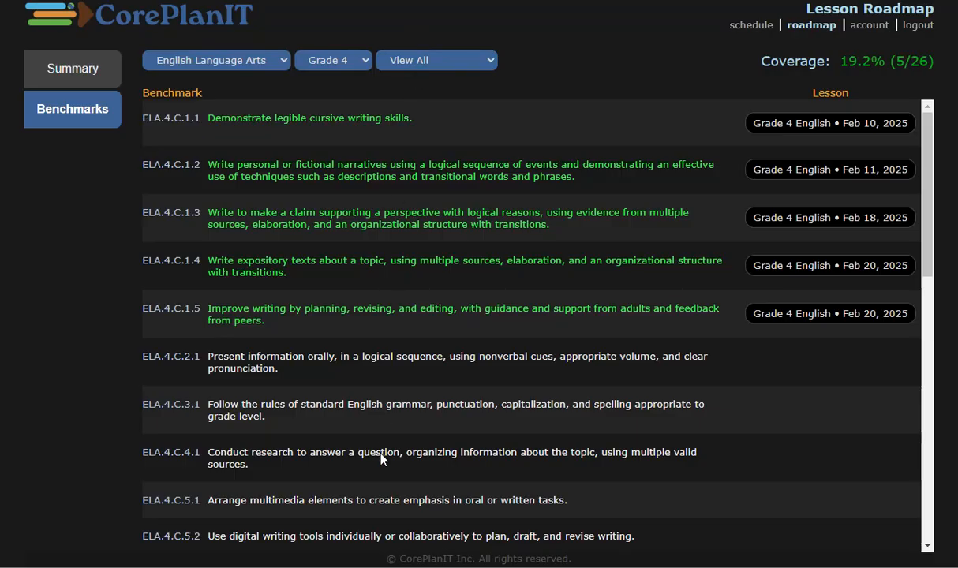
Filter the English Language Arts benchmarks to unassigned only and to assigned only, and return to viewing all
click(405, 63)
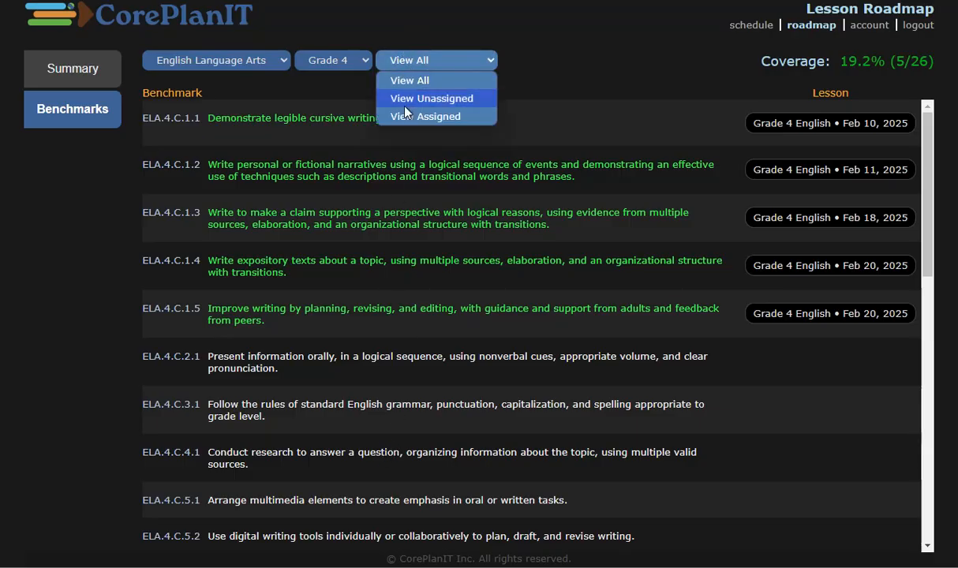
click(406, 99)
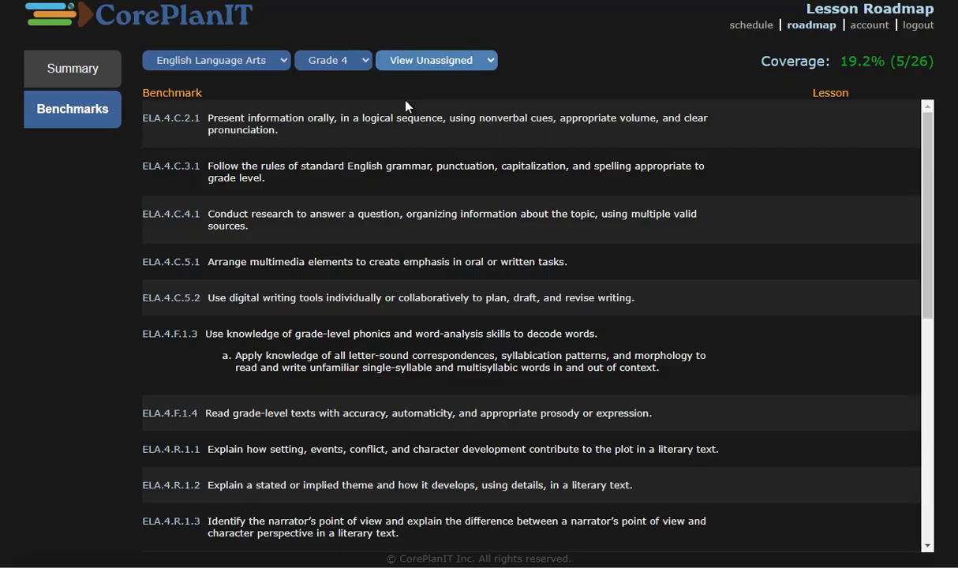
click(410, 63)
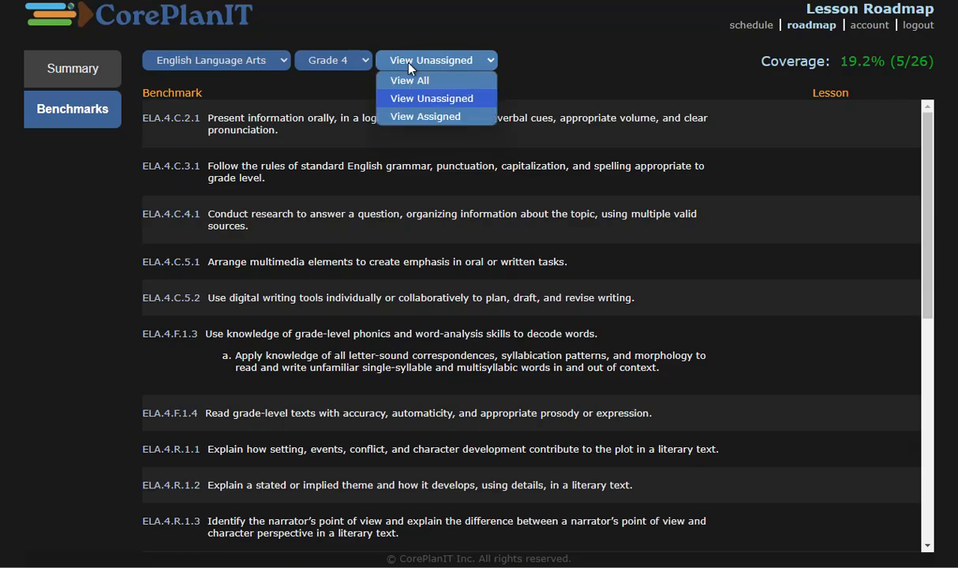
click(420, 123)
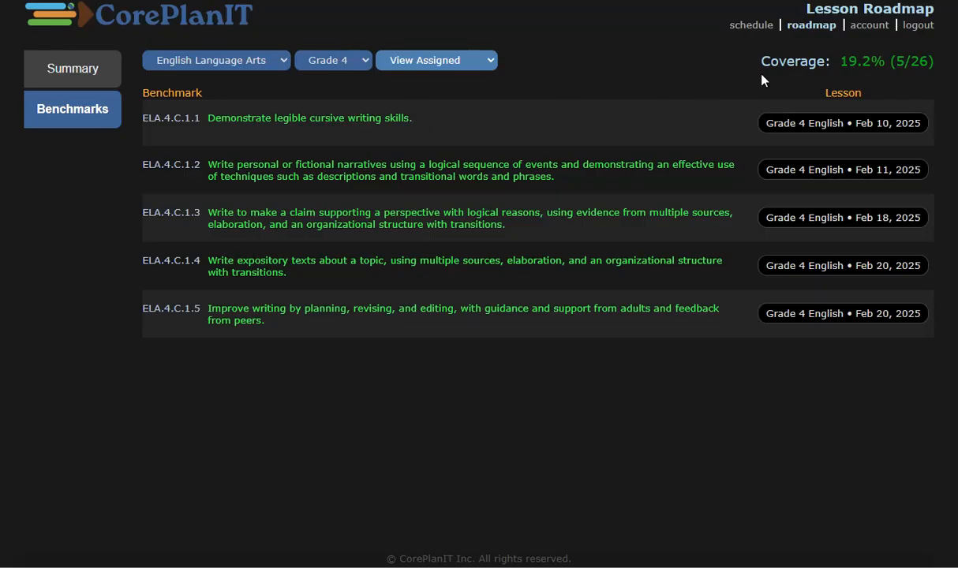
click(455, 63)
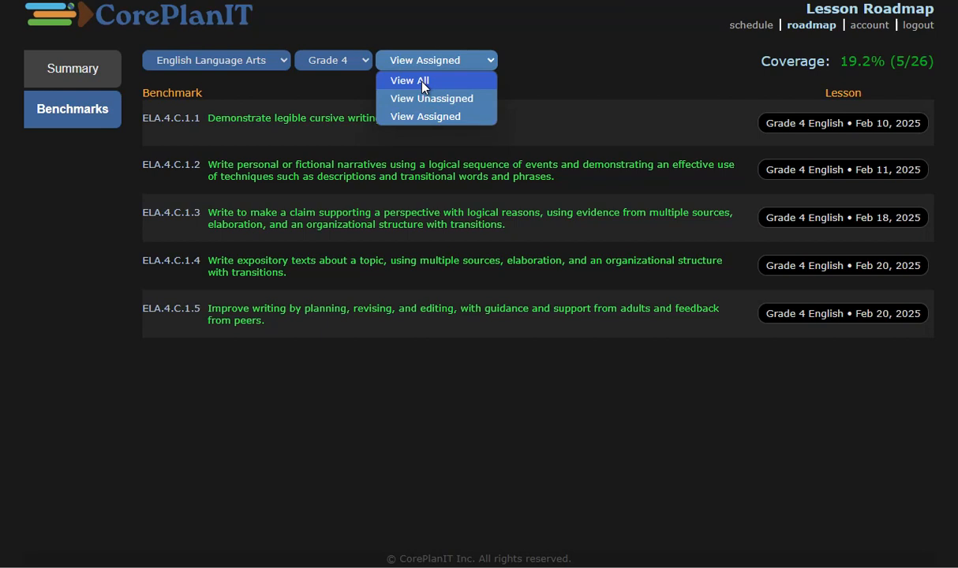
click(395, 79)
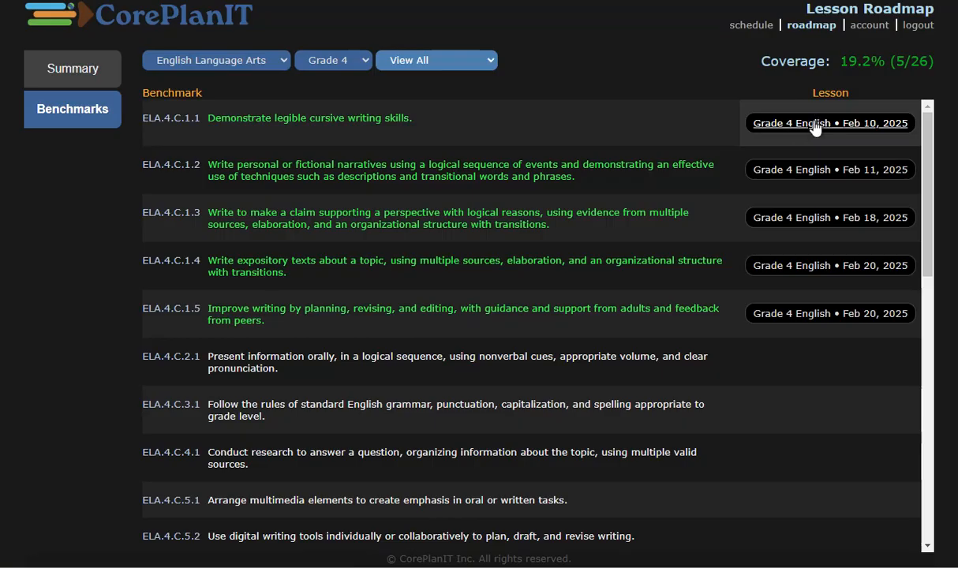
Examine the Feb 10 and Feb 11 Grade 4 English lessons linked to benchmarks ELA.4.C.1.1 and ELA.4.C.1.2, and return to the roadmap
click(813, 126)
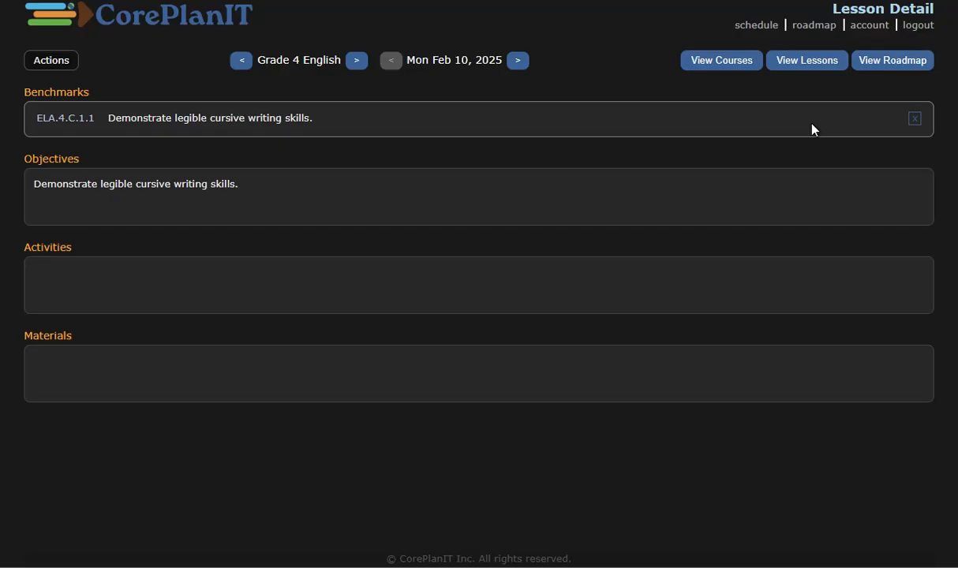
click(730, 62)
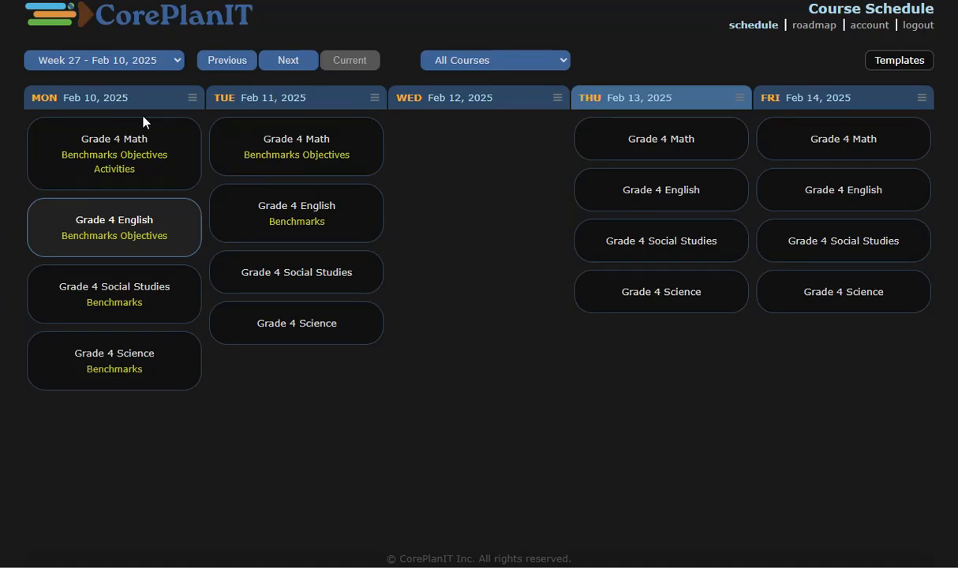
click(82, 204)
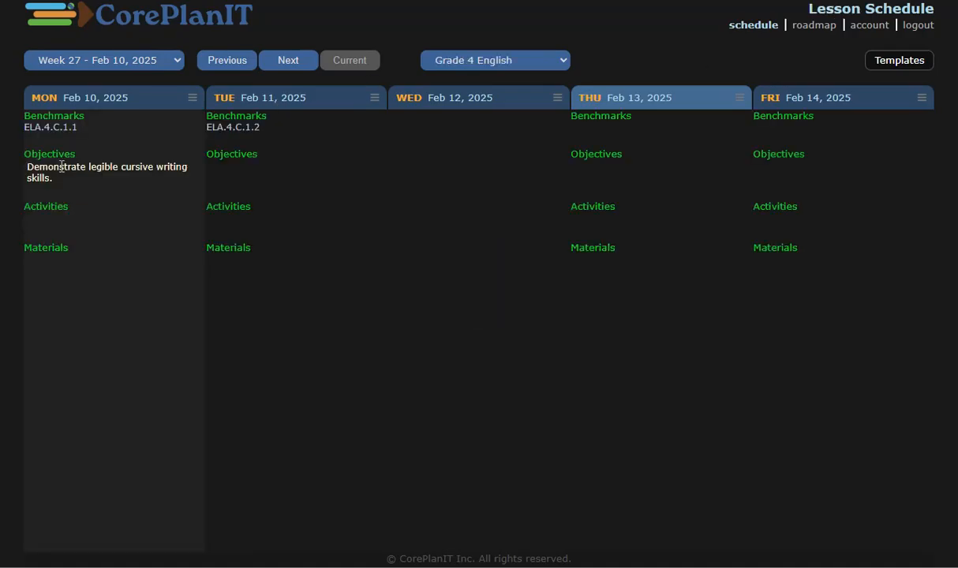
click(192, 97)
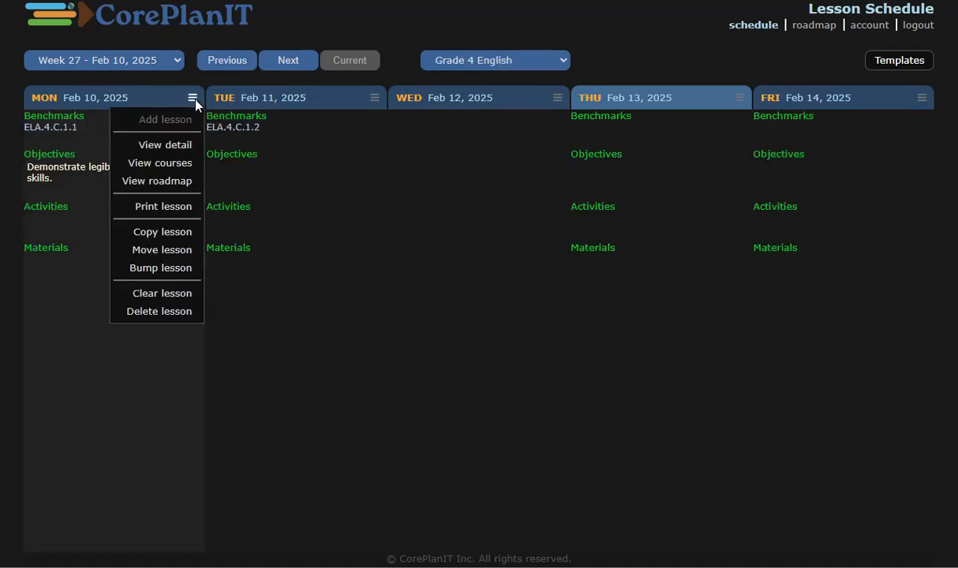
click(180, 184)
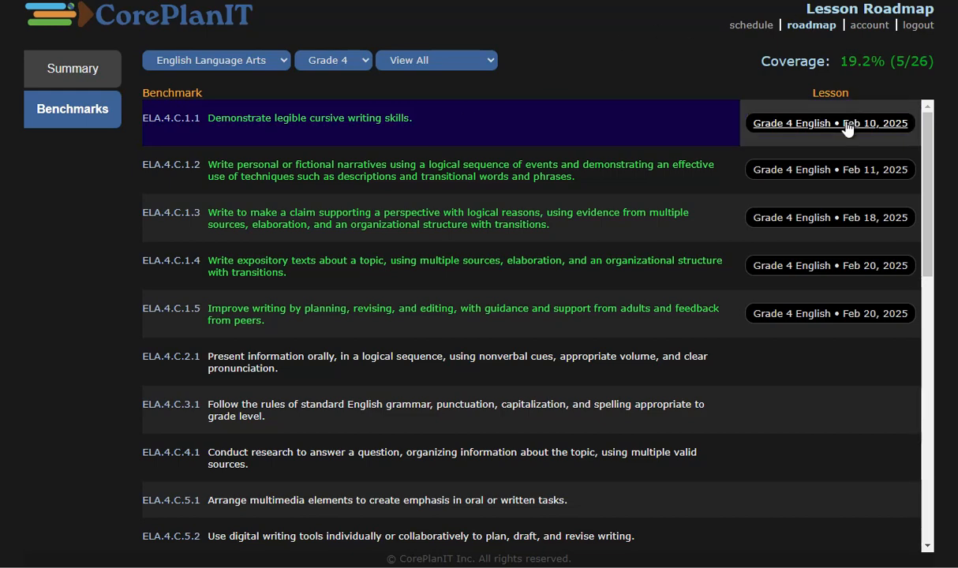
click(781, 167)
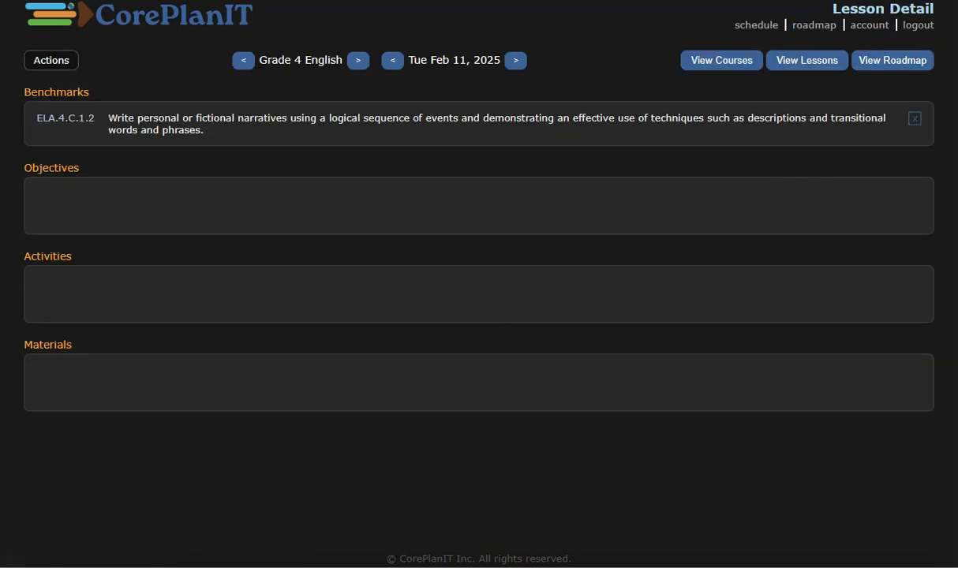
click(867, 64)
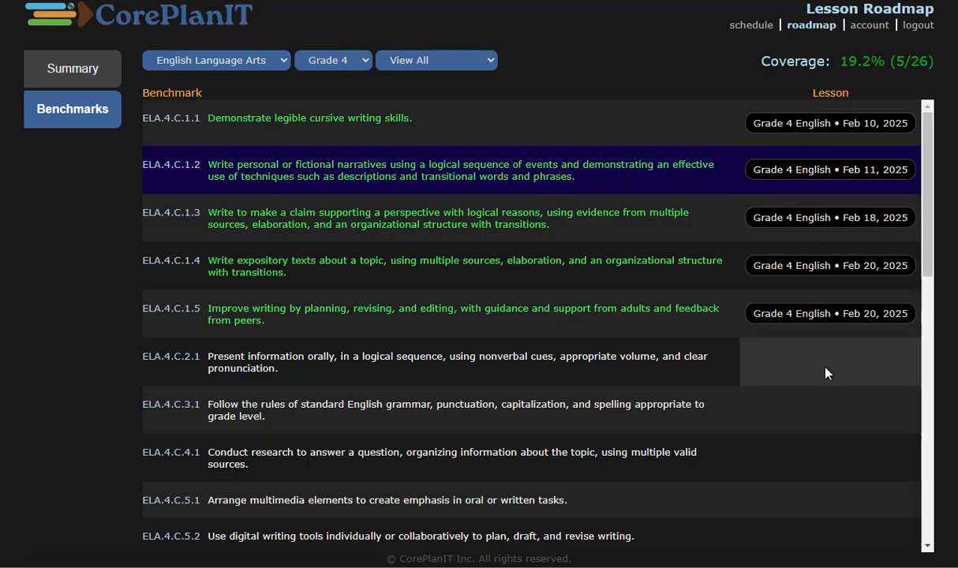
Assign benchmark ELA.4.C.2.1 to a Grade 4 English lesson on Feb 19, 2025 from the roadmap
click(820, 303)
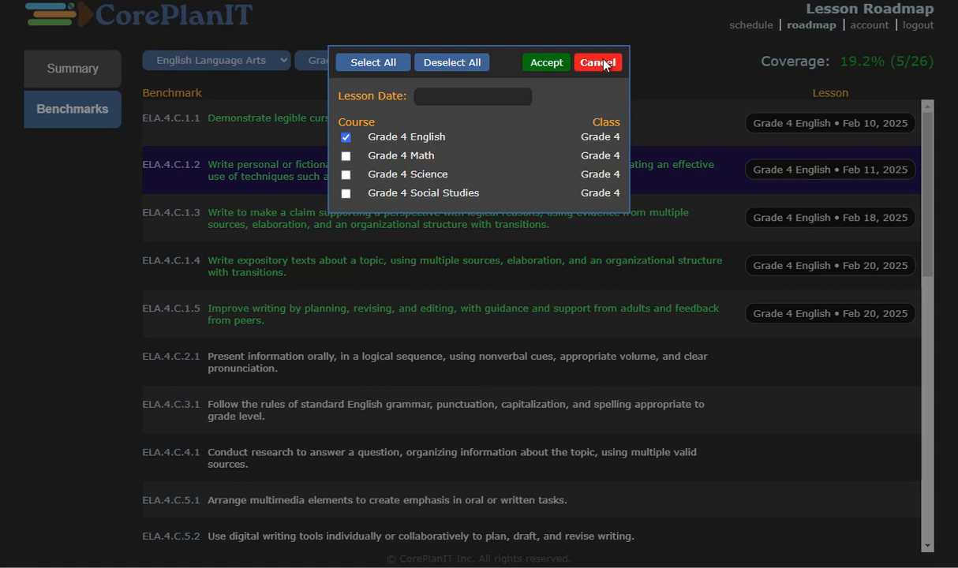
click(609, 61)
click(825, 377)
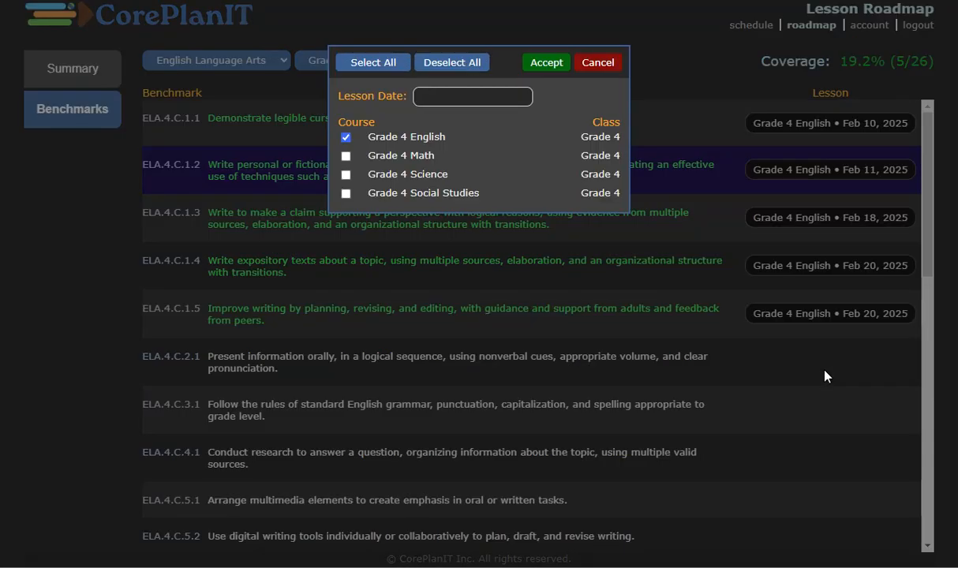
click(448, 95)
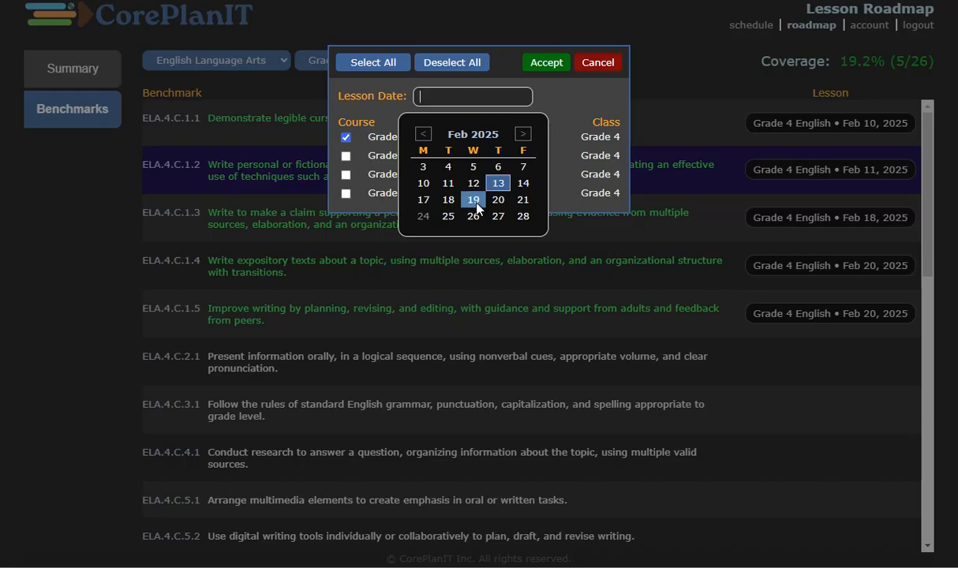
click(476, 204)
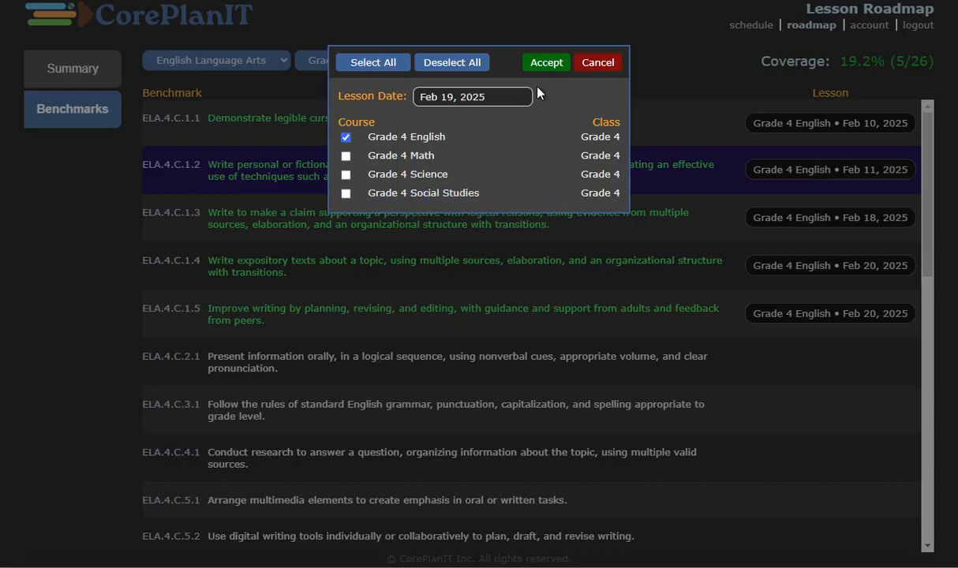
click(539, 66)
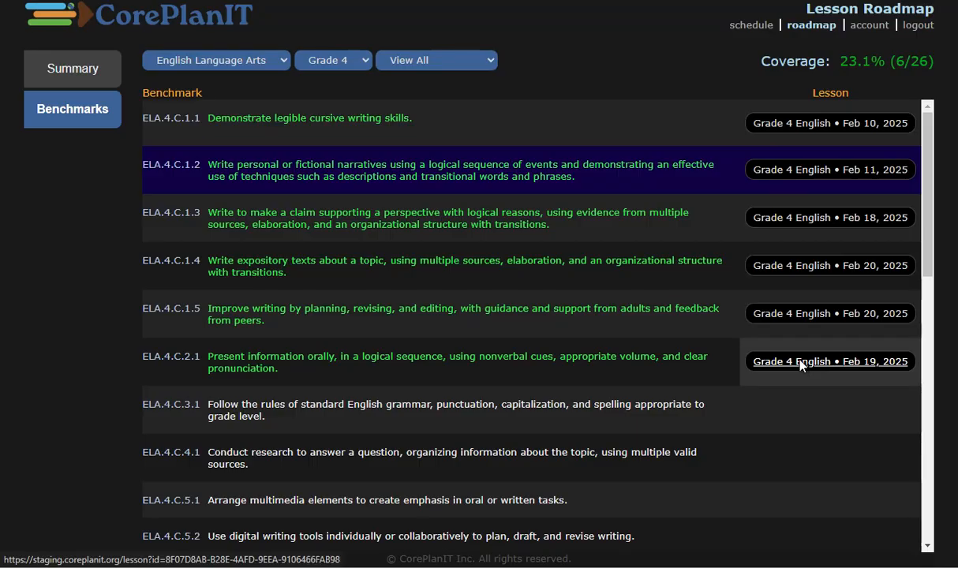
Review the Feb 19 Grade 4 English lesson in its detail, course schedule and lesson schedule, and return to all courses
click(800, 363)
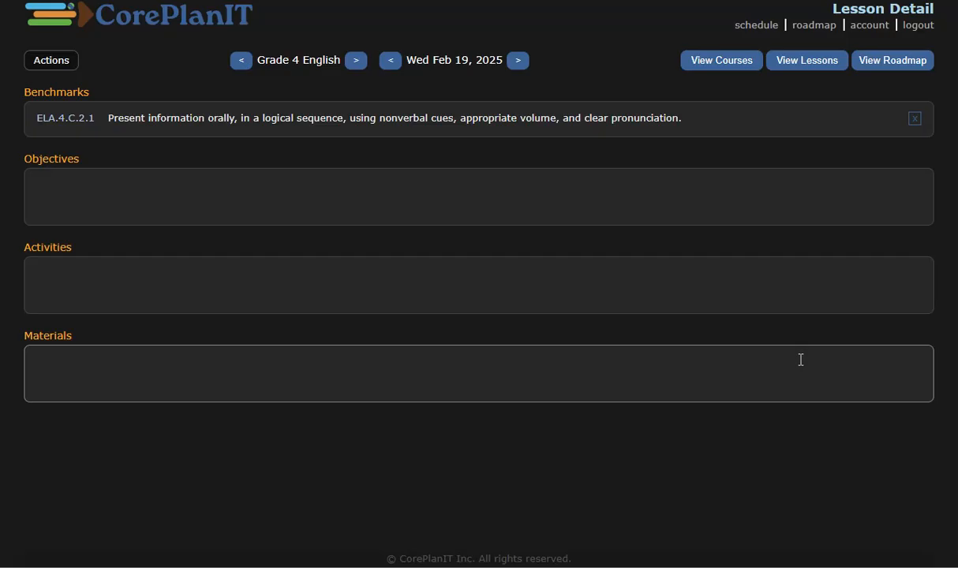
click(705, 61)
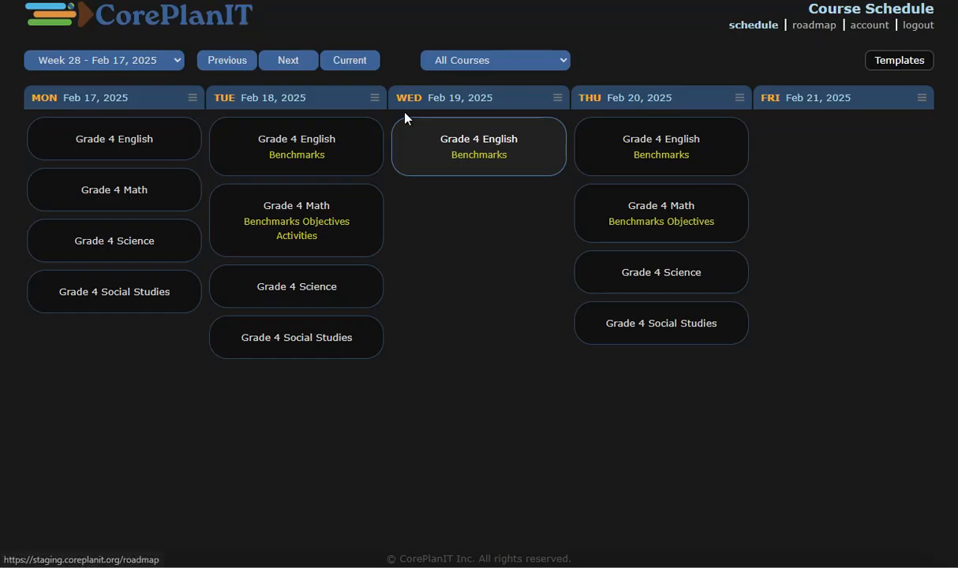
click(444, 128)
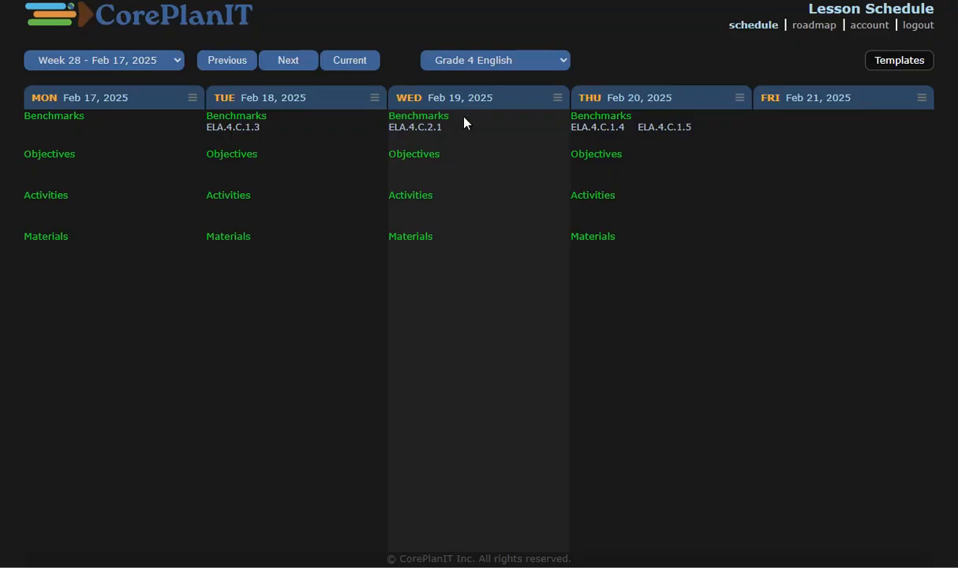
click(456, 59)
click(473, 79)
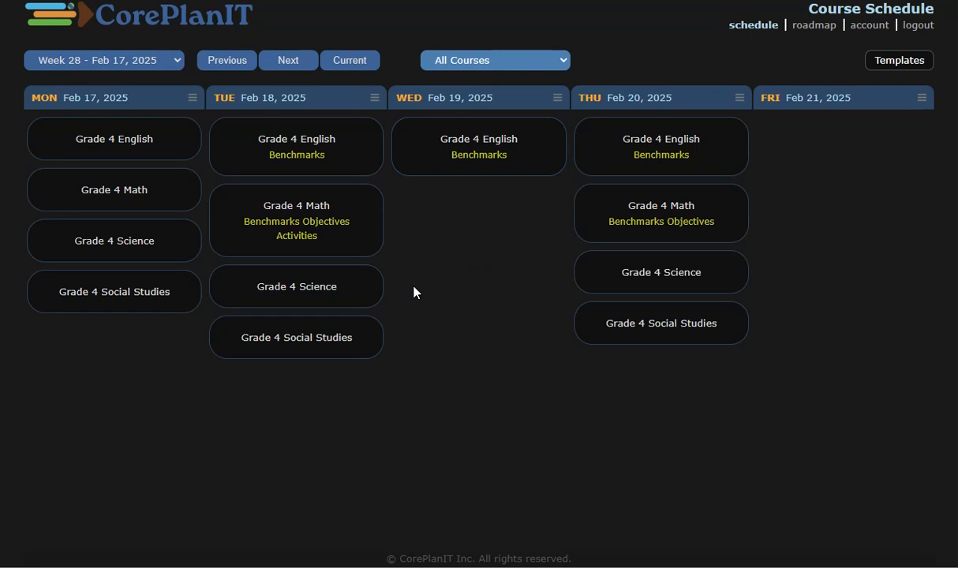